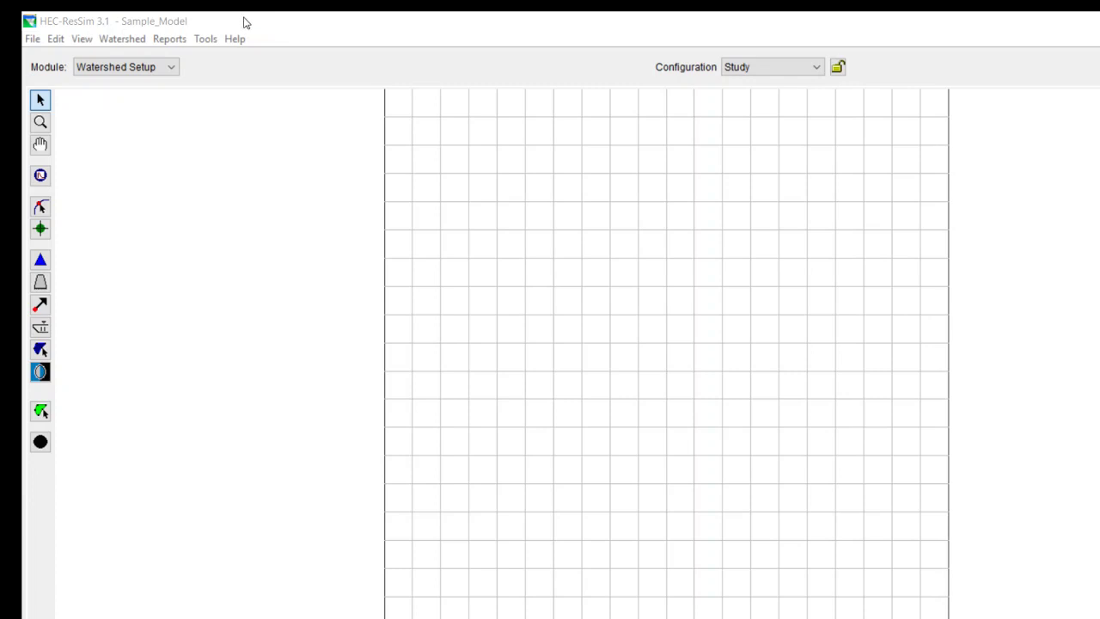
# - Change settings in the program options dialog and return to the grid
pyautogui.click(204, 41)
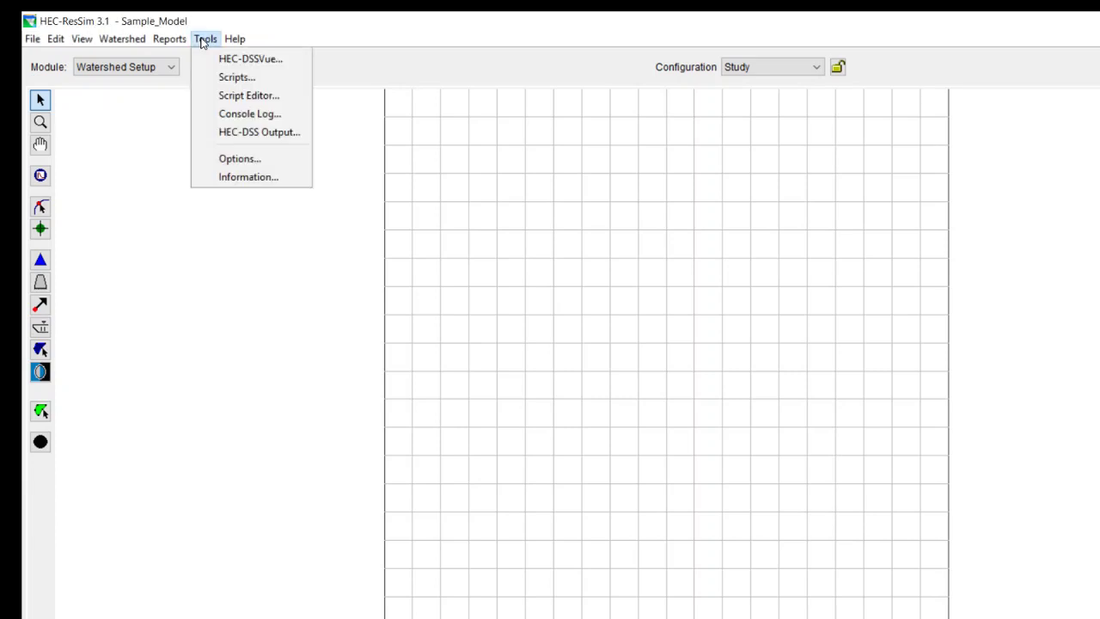
pyautogui.click(239, 161)
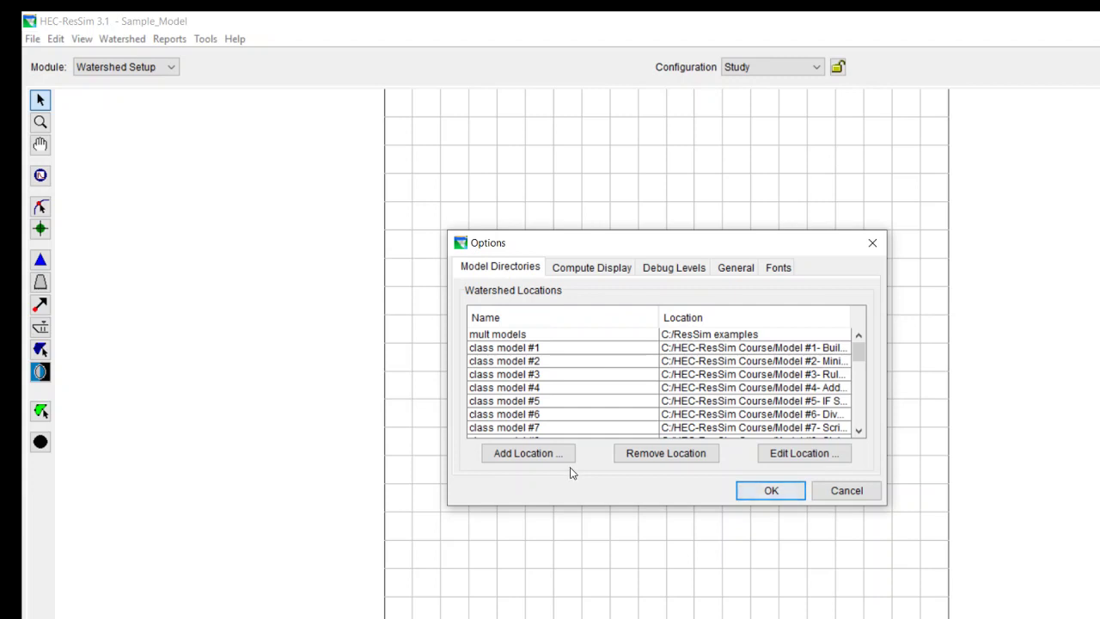
pyautogui.click(859, 429)
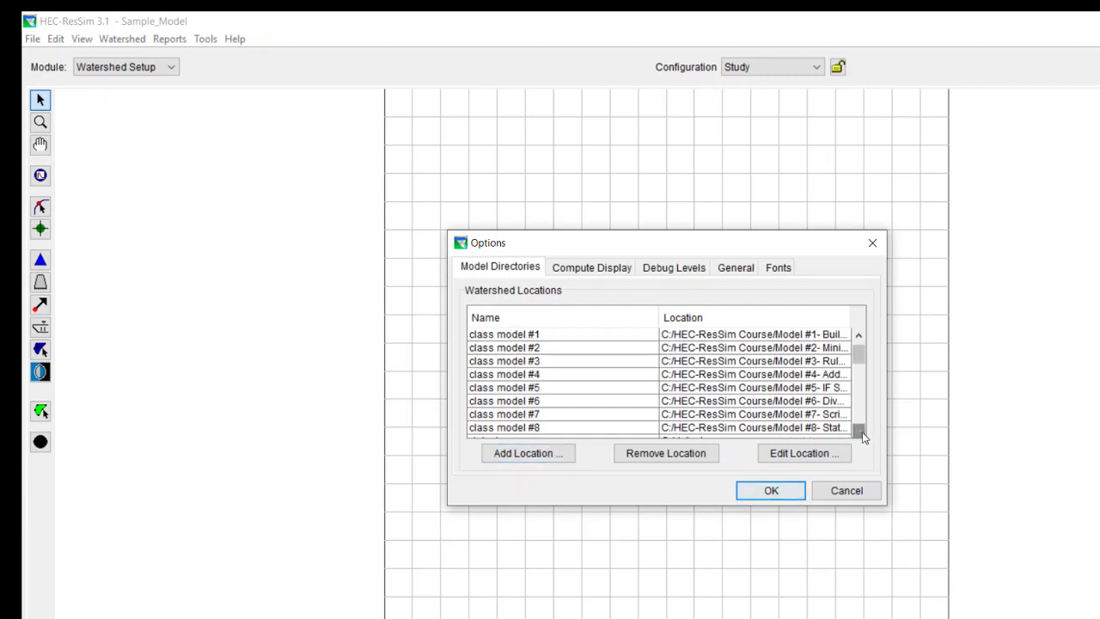
pyautogui.click(859, 431)
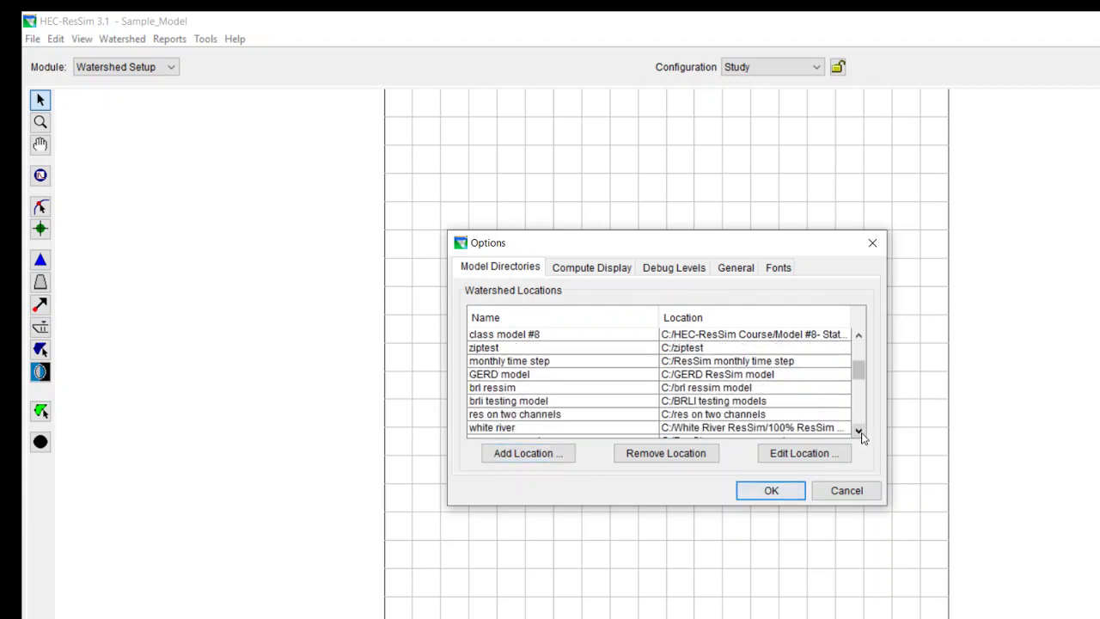
pyautogui.click(860, 431)
pyautogui.moveTo(857, 385); pyautogui.dragTo(857, 437)
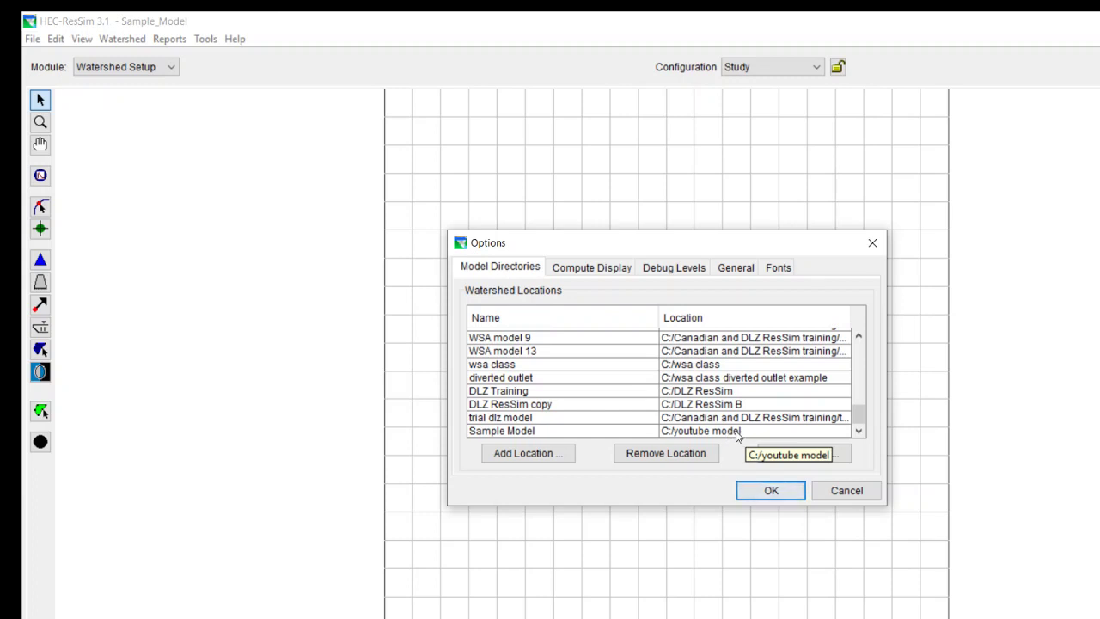
pyautogui.click(769, 493)
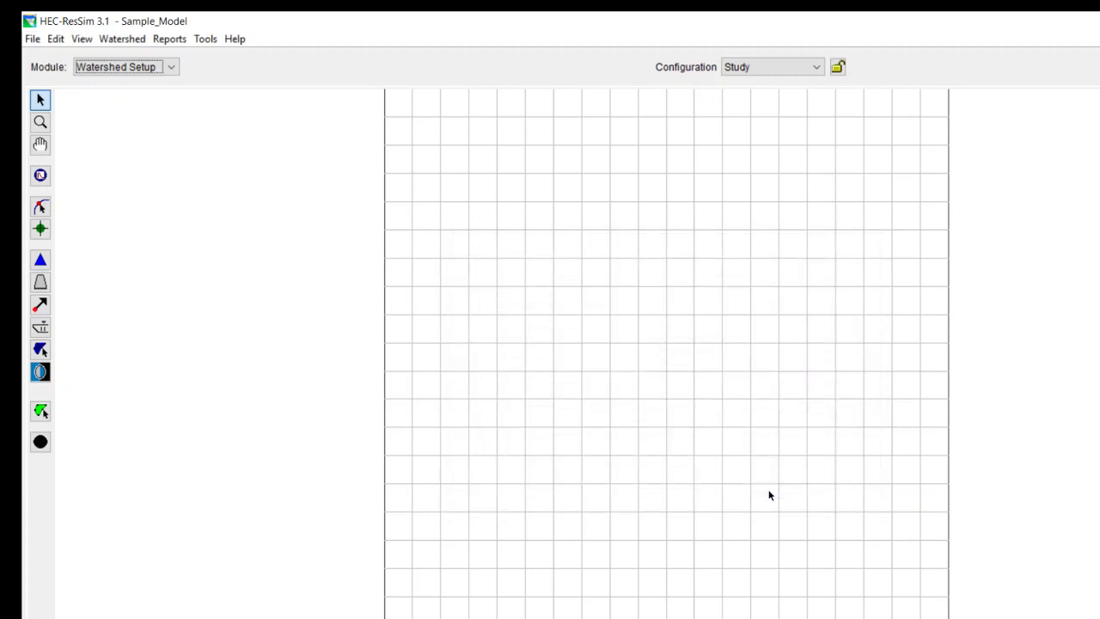
# - Start a new watershed, then abandon it after the missing-name warning
pyautogui.click(32, 39)
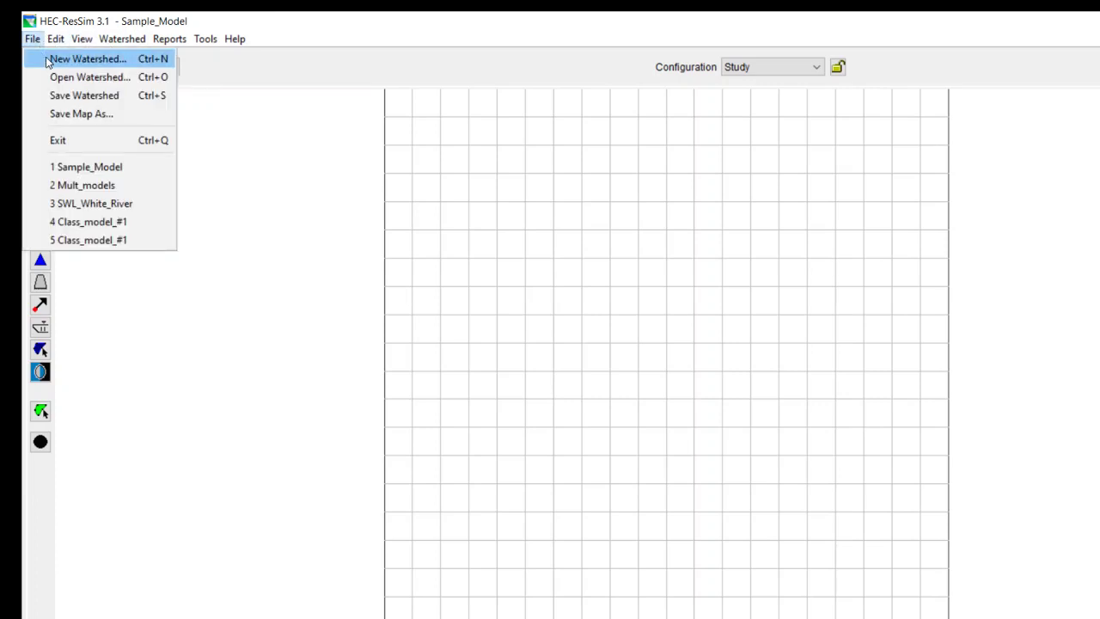
pyautogui.click(52, 59)
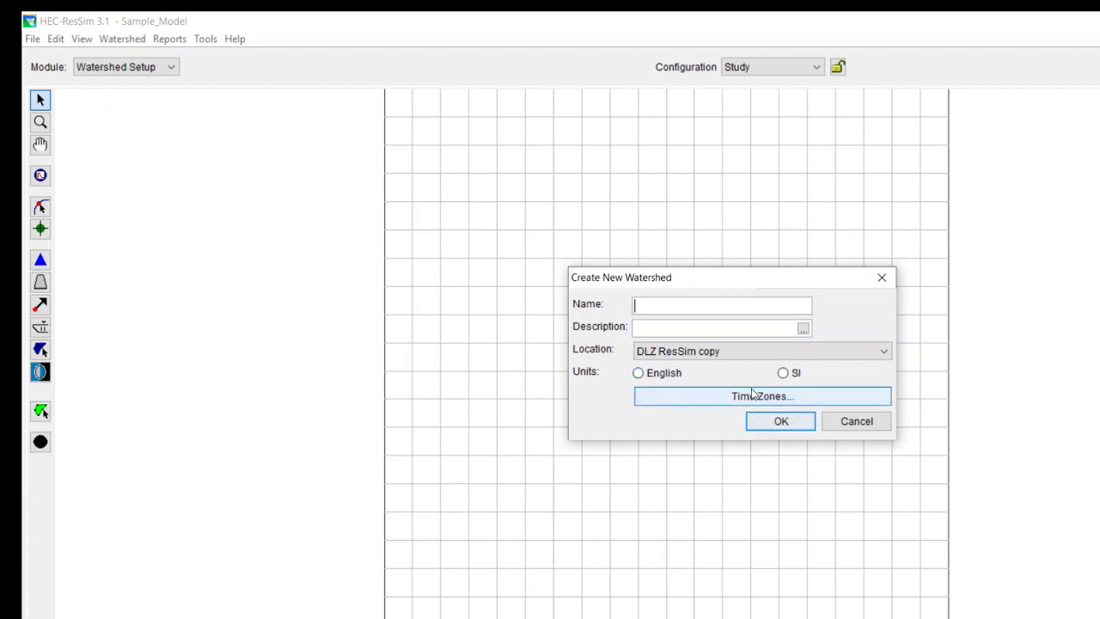
pyautogui.click(771, 422)
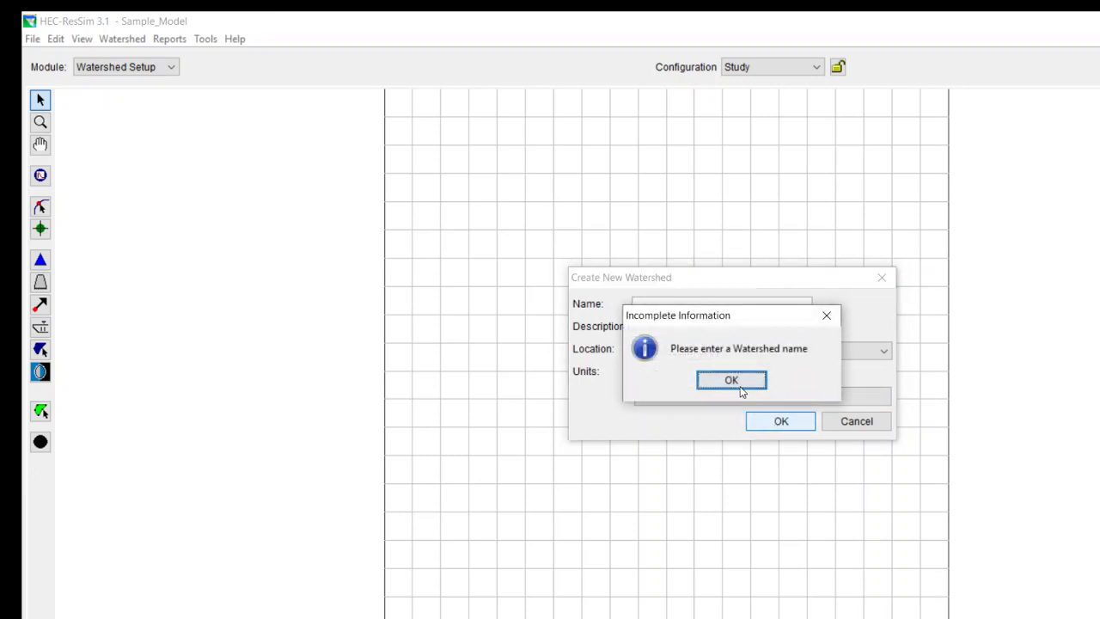
pyautogui.click(726, 381)
pyautogui.click(835, 418)
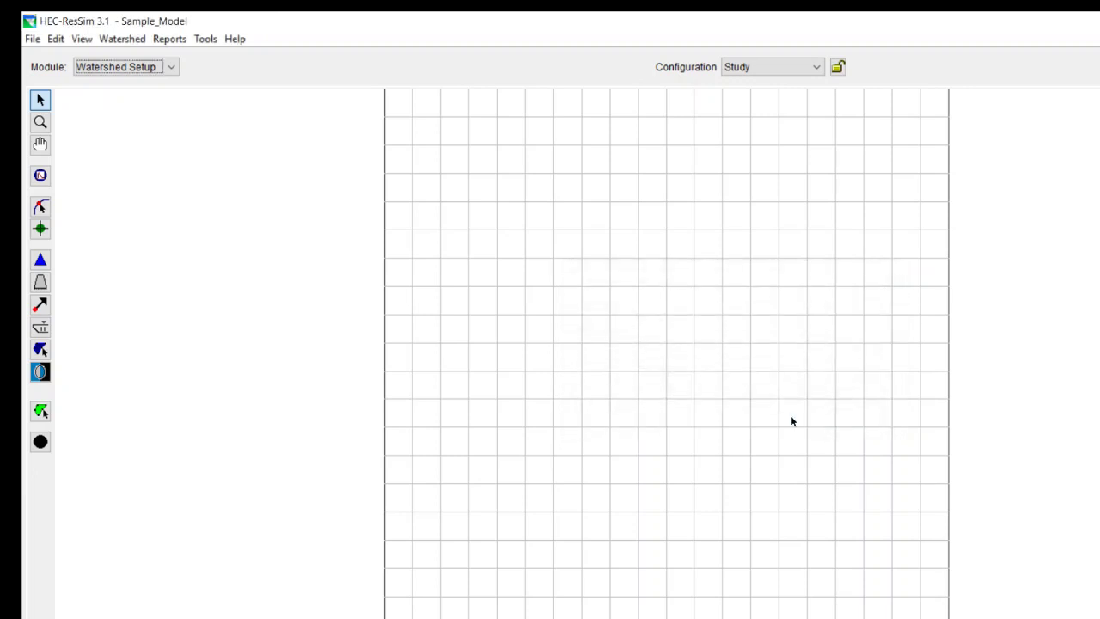
# - Draw a stream from the top of the grid to the bottom named Main stem
pyautogui.click(39, 207)
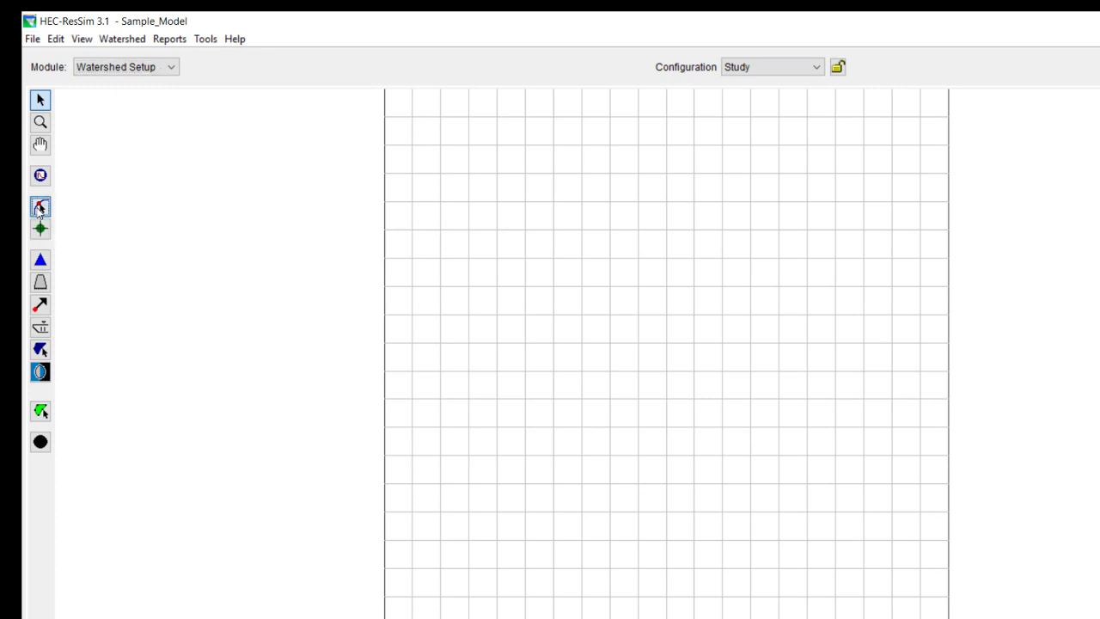
pyautogui.click(479, 128)
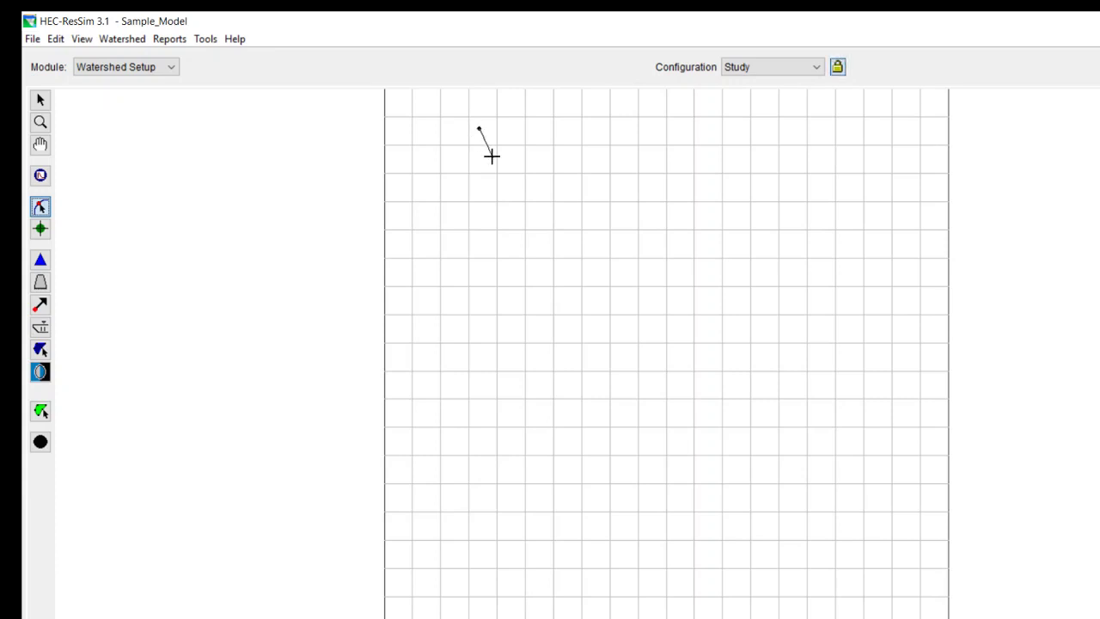
pyautogui.doubleClick(638, 599)
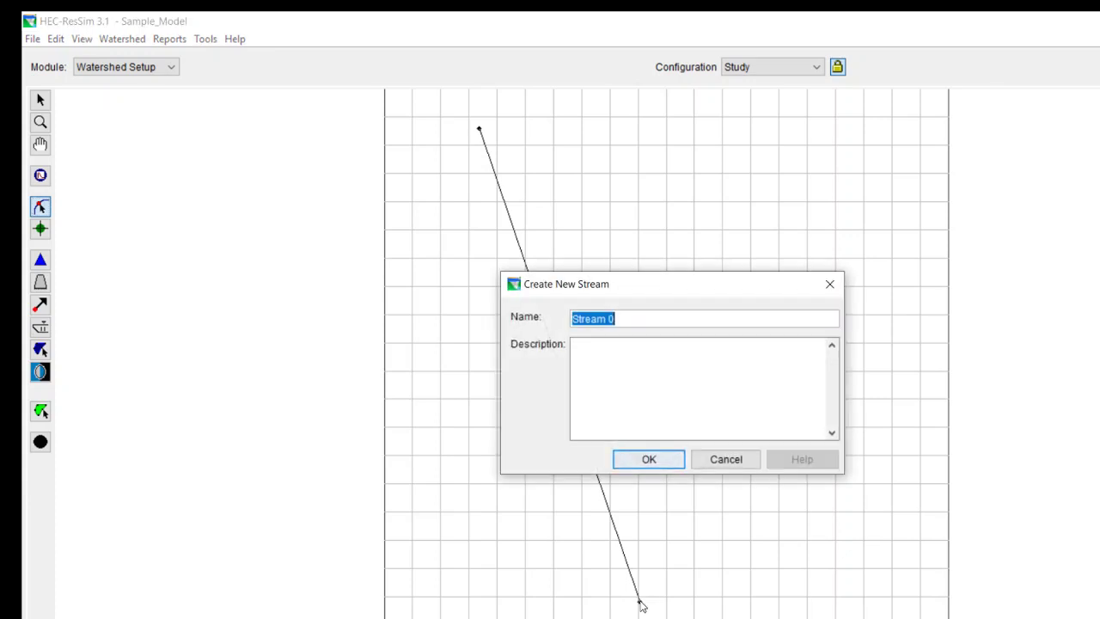
pyautogui.write('Main ')
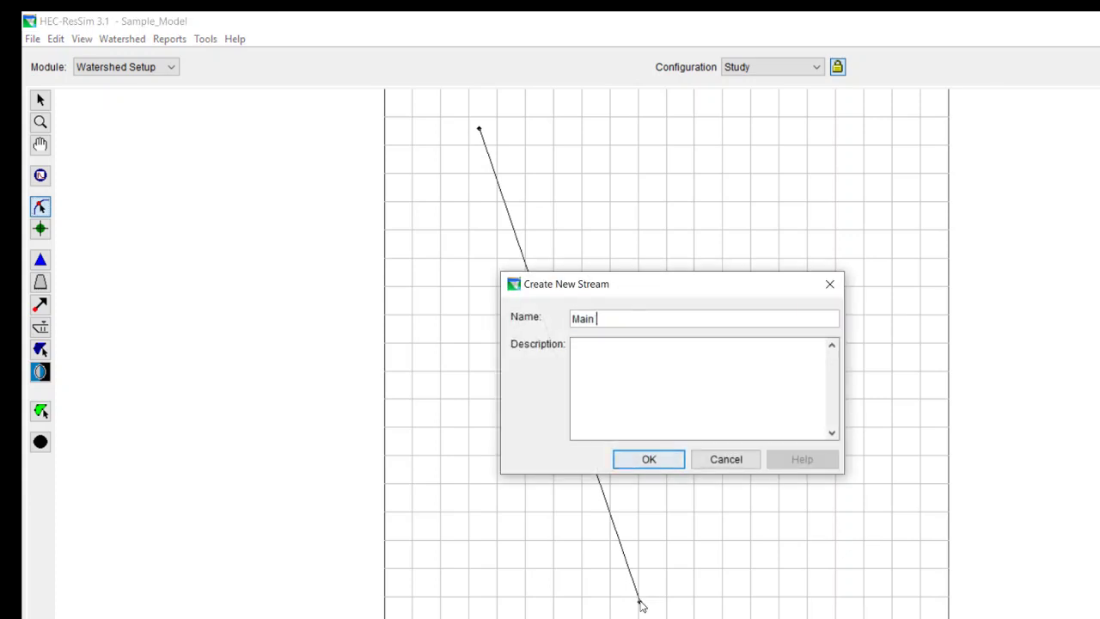
pyautogui.write('stem')
pyautogui.press('Return')
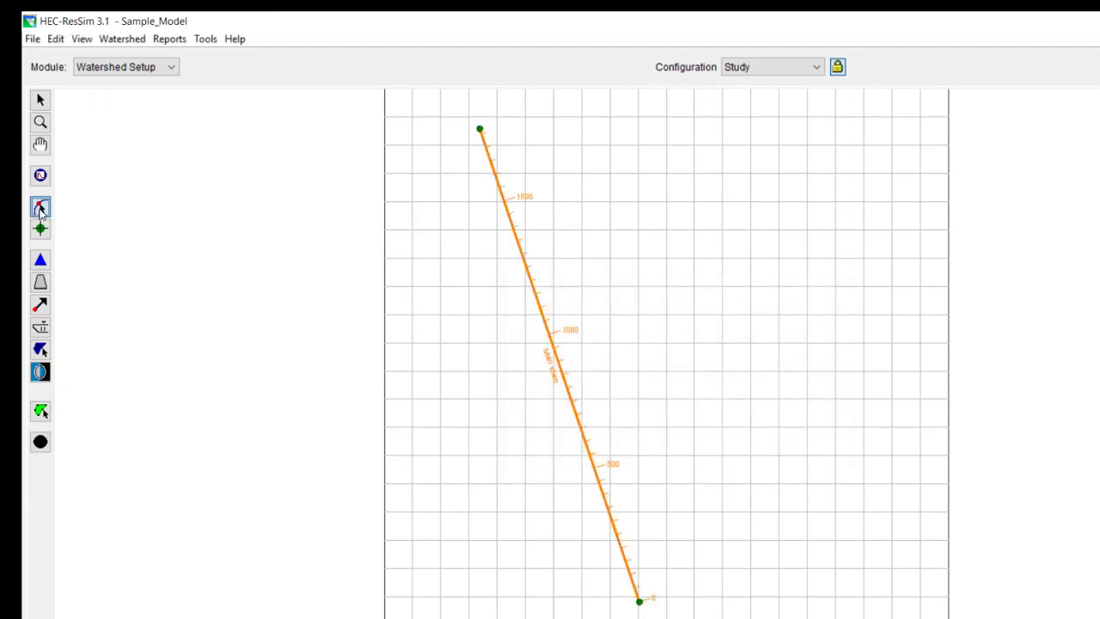
# - Draw stream trib from the upper right and connect it to Main stem near station 1000
pyautogui.click(697, 176)
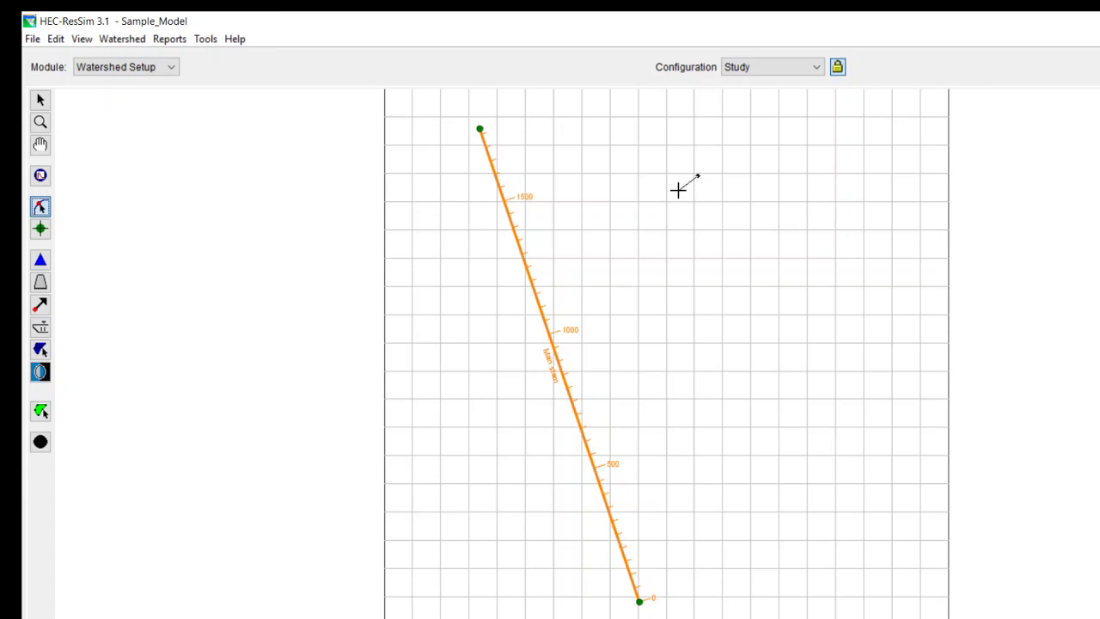
pyautogui.doubleClick(549, 327)
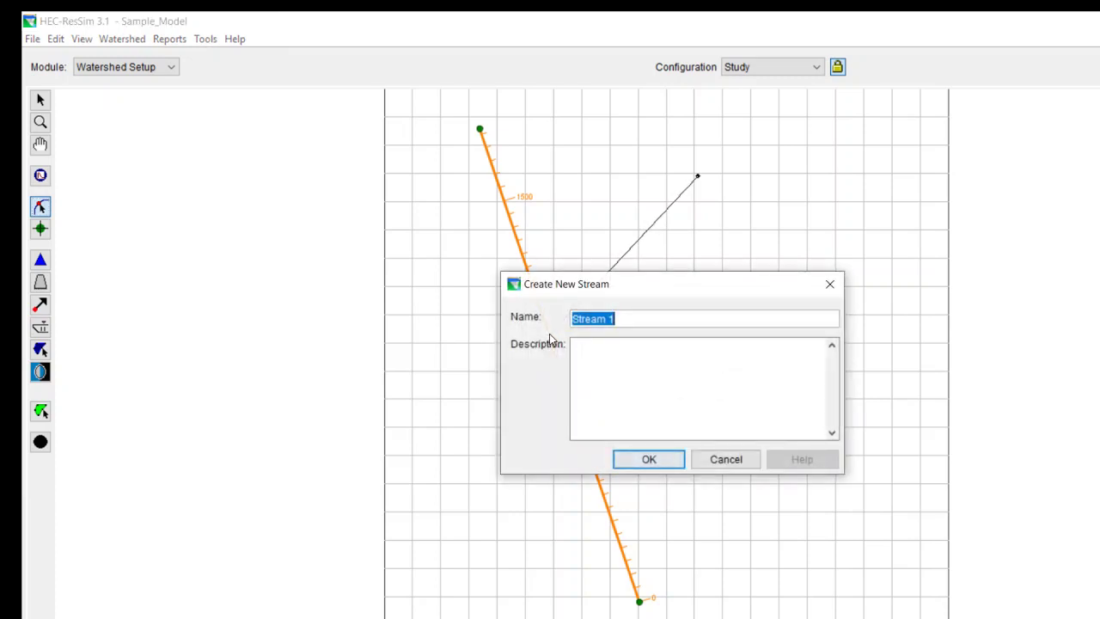
pyautogui.write('trib')
pyautogui.click(643, 460)
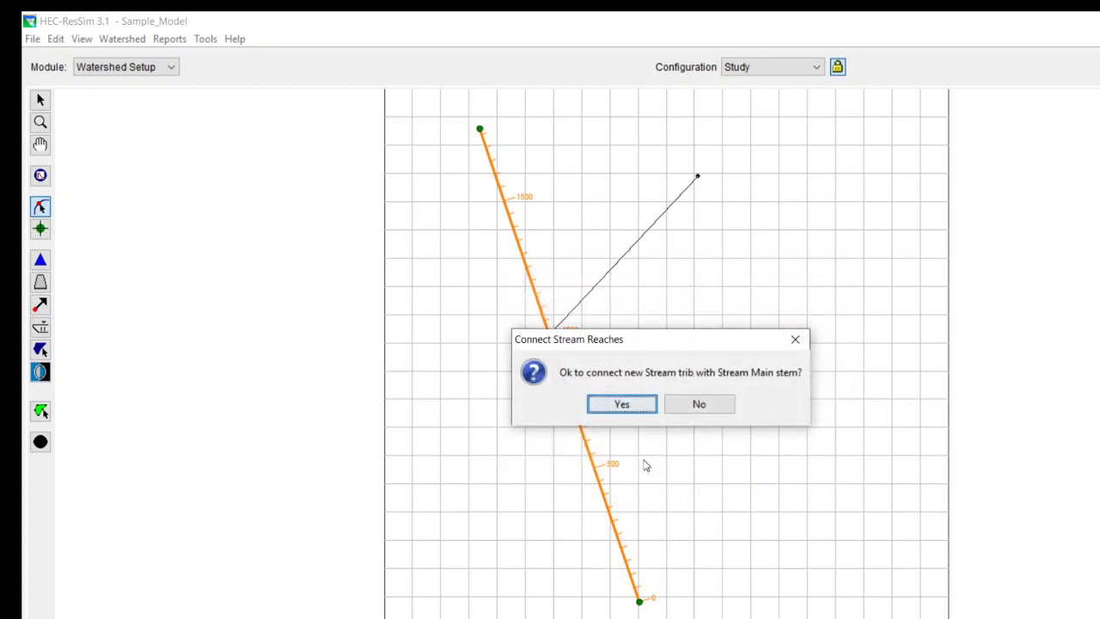
pyautogui.click(621, 406)
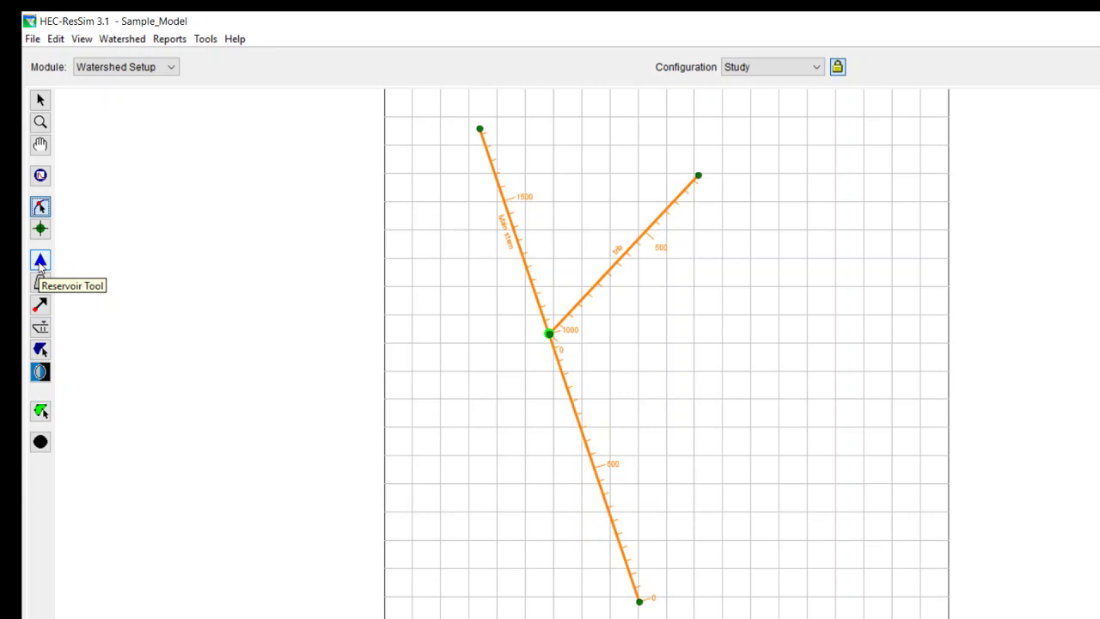
# - Place reservoir 'main stem res' along upper Main stem, between new points CP1 and CP2
pyautogui.click(40, 263)
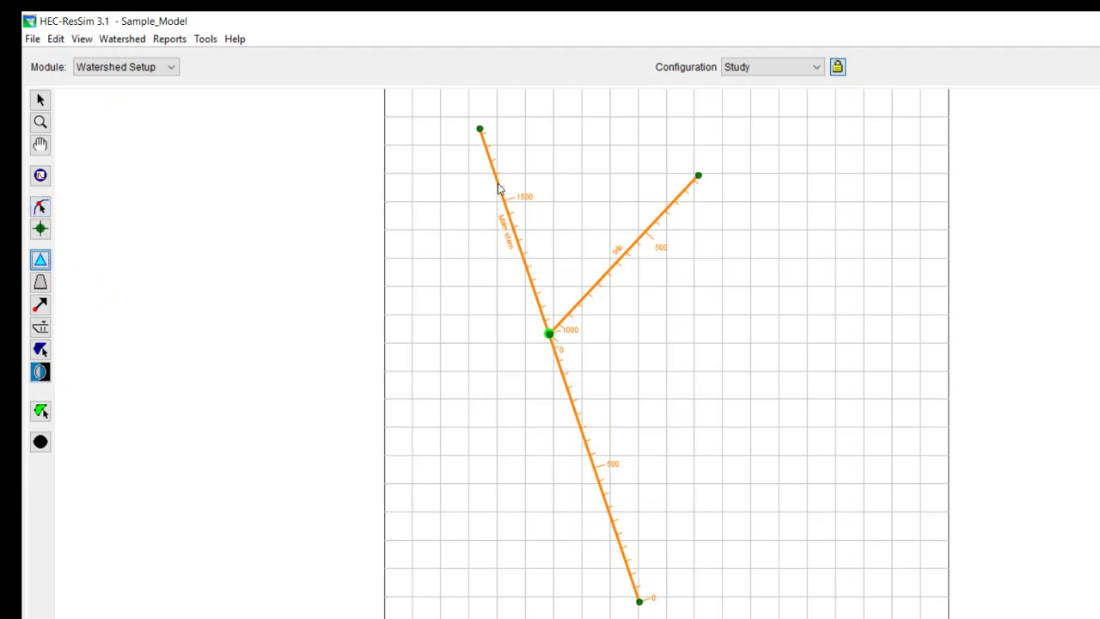
pyautogui.moveTo(497, 184); pyautogui.dragTo(516, 249)
pyautogui.click(514, 250)
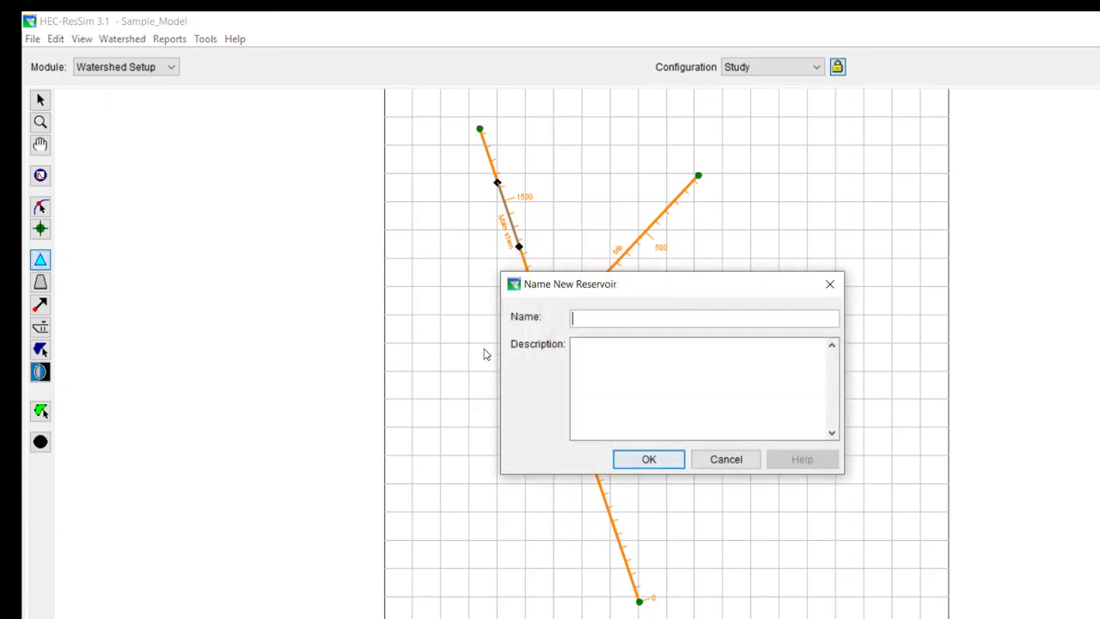
pyautogui.write('main stem res')
pyautogui.press('Return')
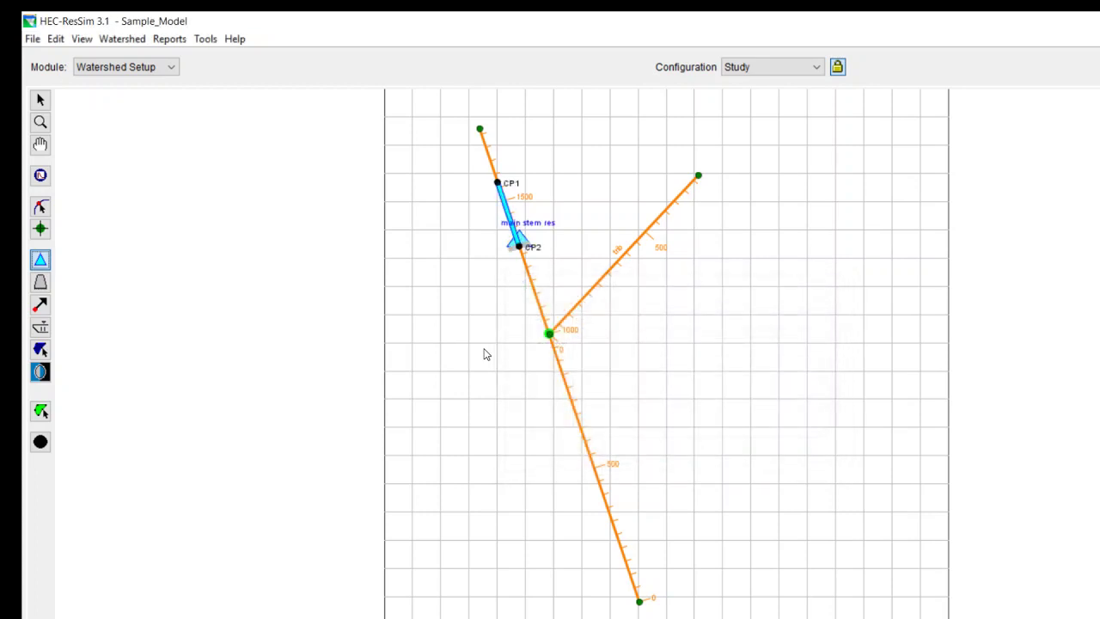
# - Add computation points 'upstream end main' and 'upstream end trib' at the tops of Main stem and trib
pyautogui.click(40, 443)
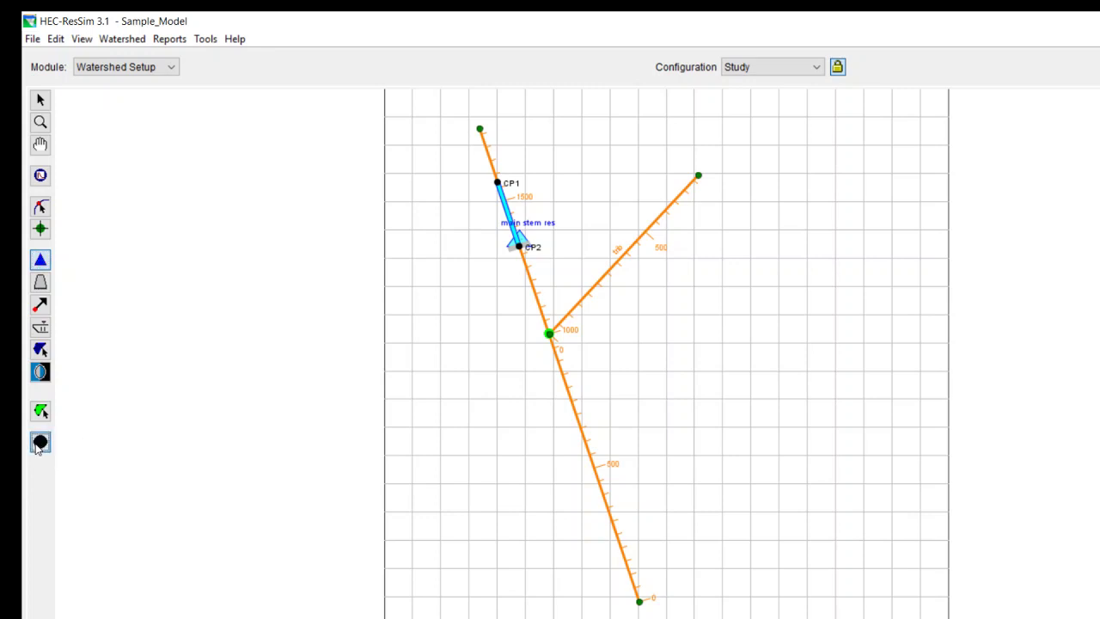
pyautogui.click(486, 149)
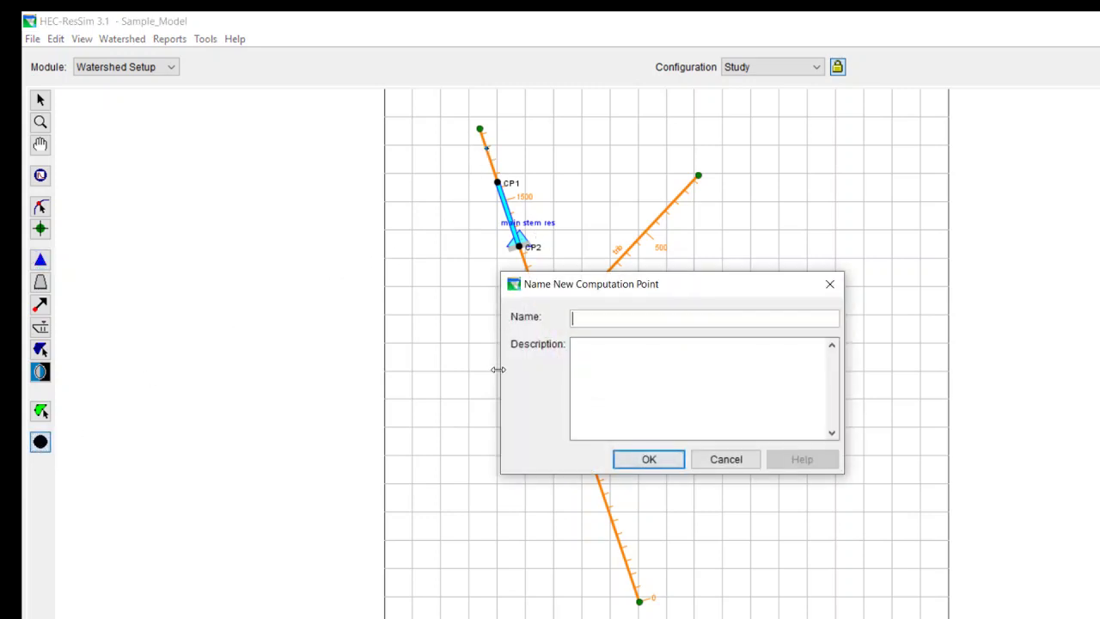
pyautogui.write('upstream end')
pyautogui.write('main')
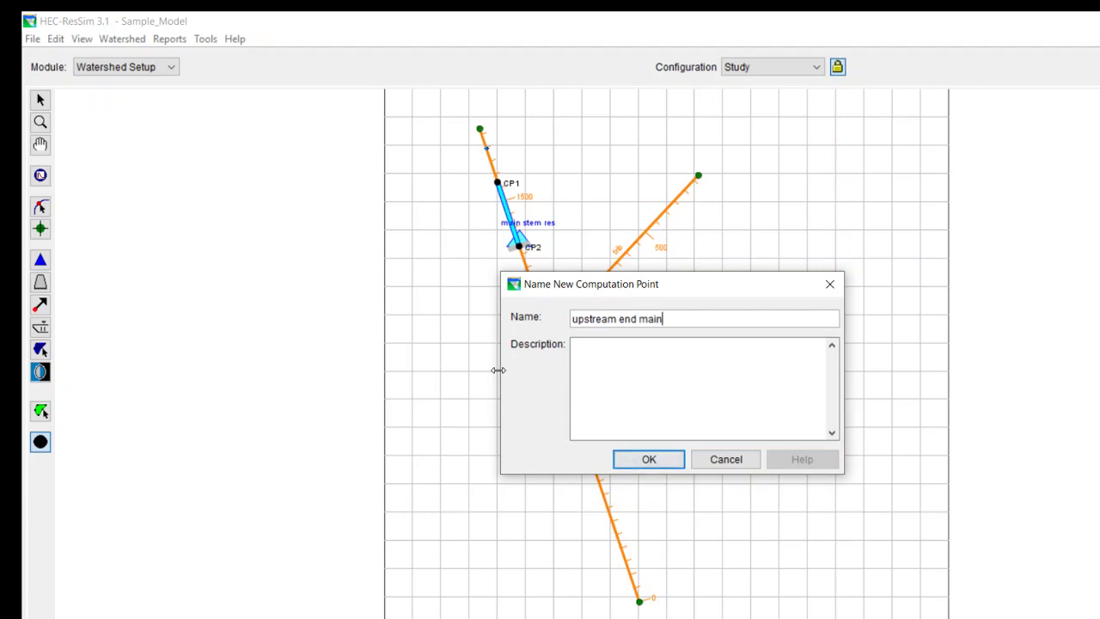
pyautogui.click(646, 461)
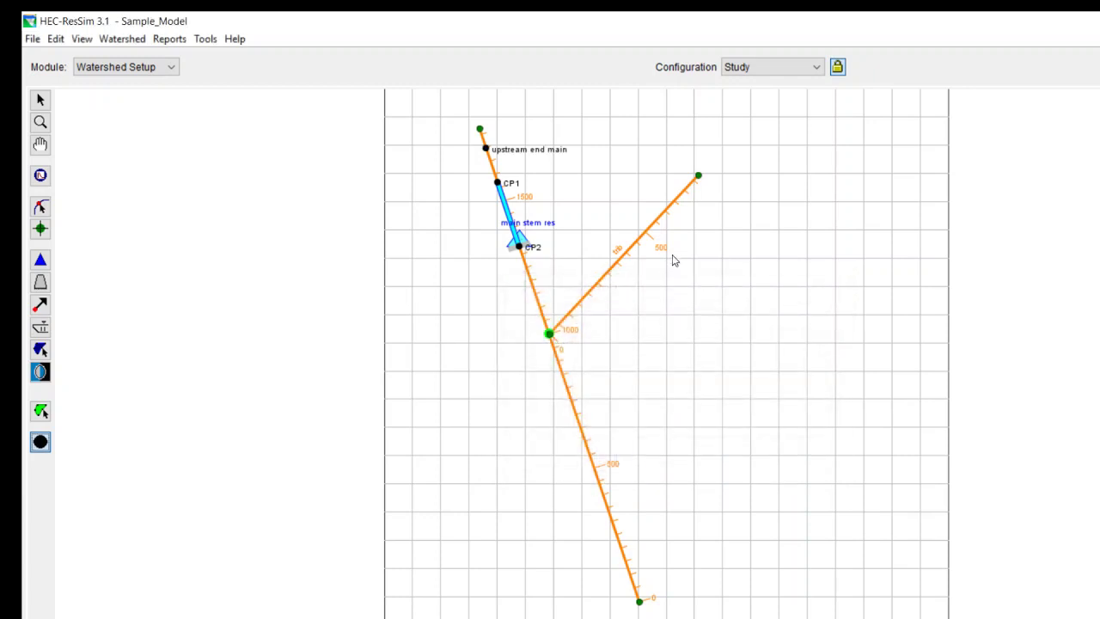
pyautogui.click(674, 201)
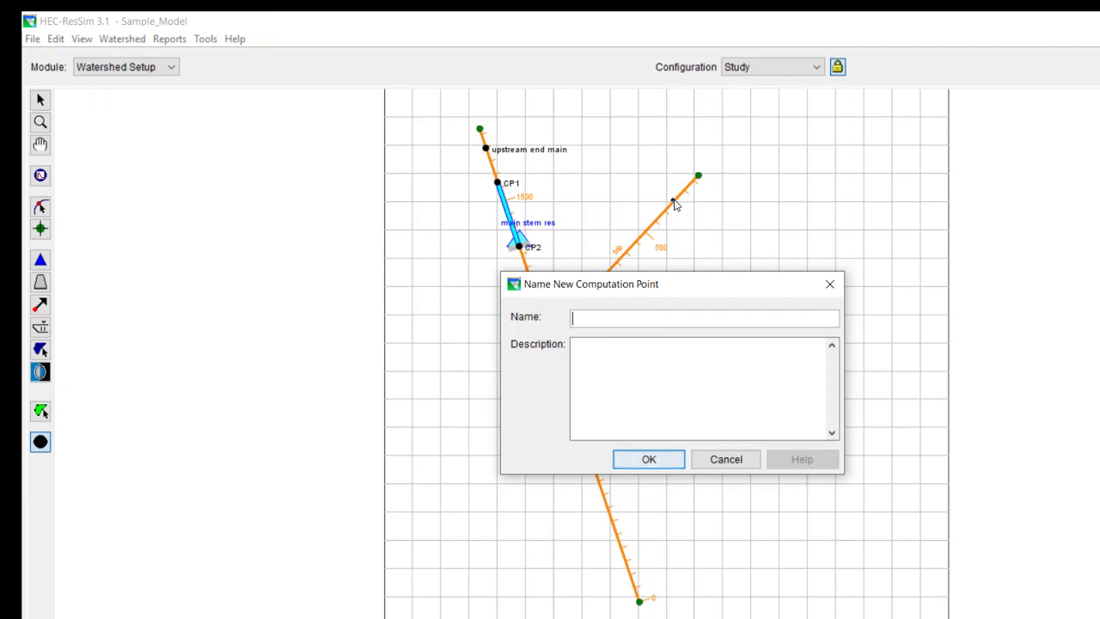
pyautogui.write('upste')
pyautogui.press('BackSpace')
pyautogui.write('ream end trib')
pyautogui.press('Return')
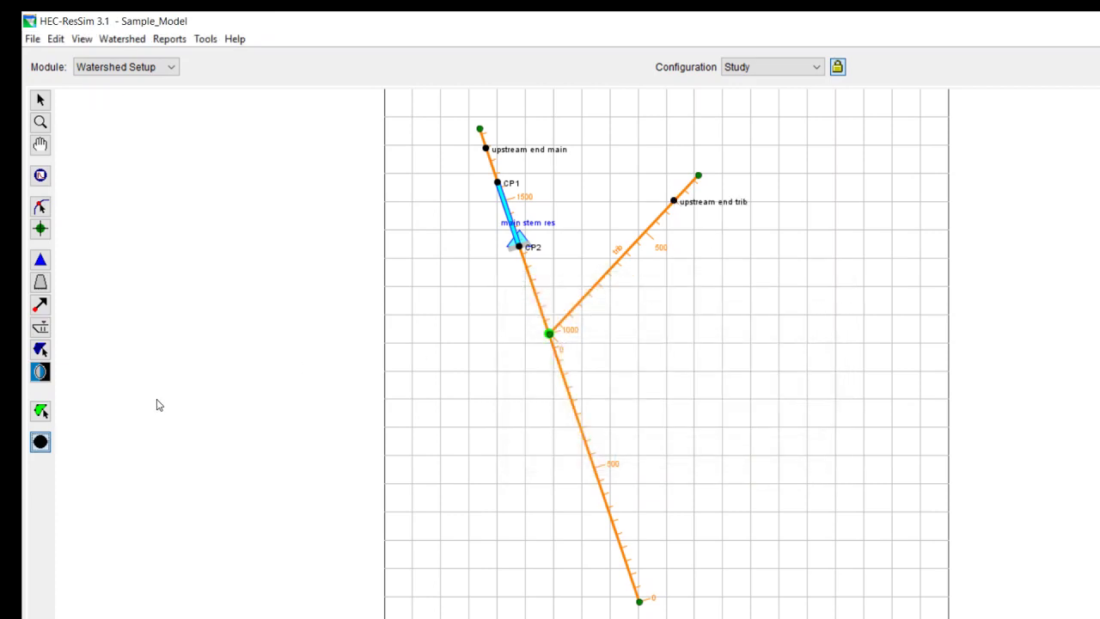
# - Add a computation point named jct at the confluence of trib and Main stem
pyautogui.click(548, 334)
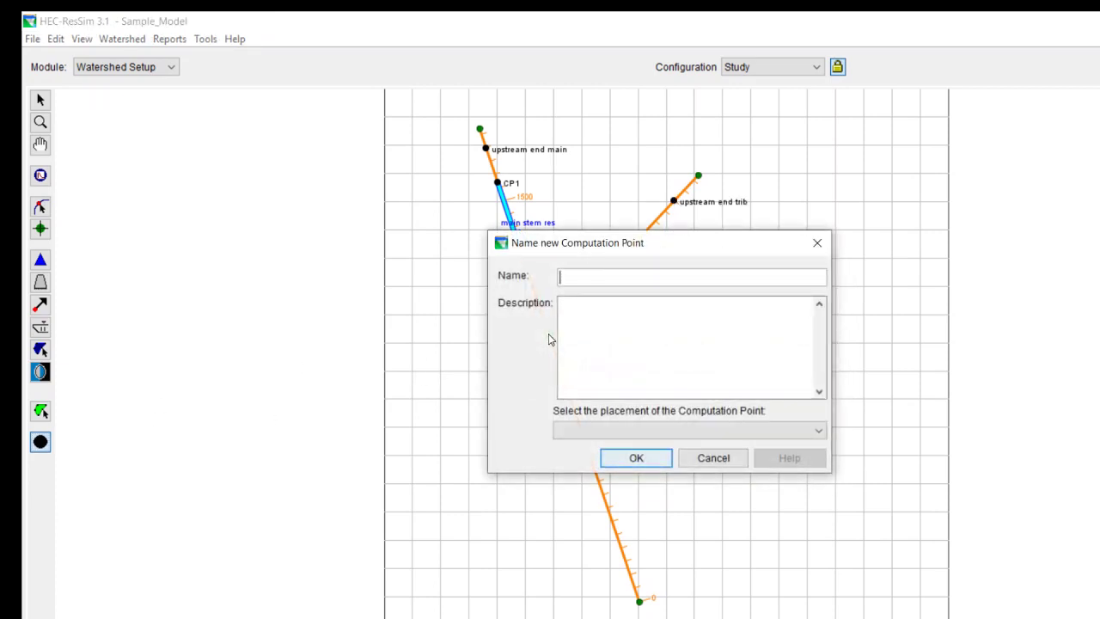
pyautogui.click(619, 430)
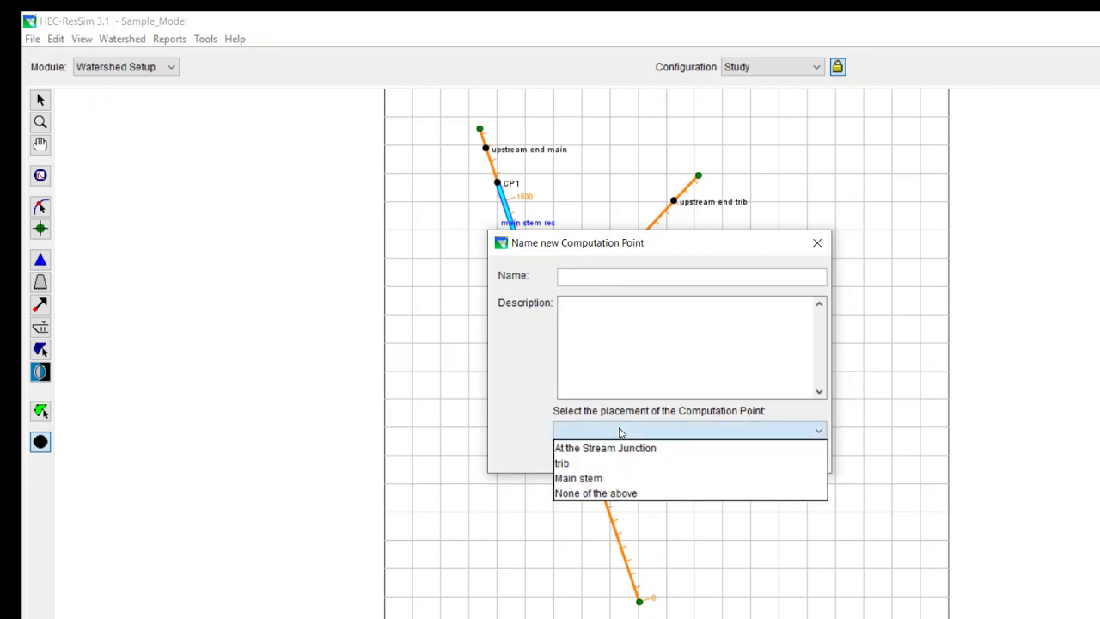
pyautogui.click(607, 463)
pyautogui.click(622, 434)
pyautogui.click(616, 448)
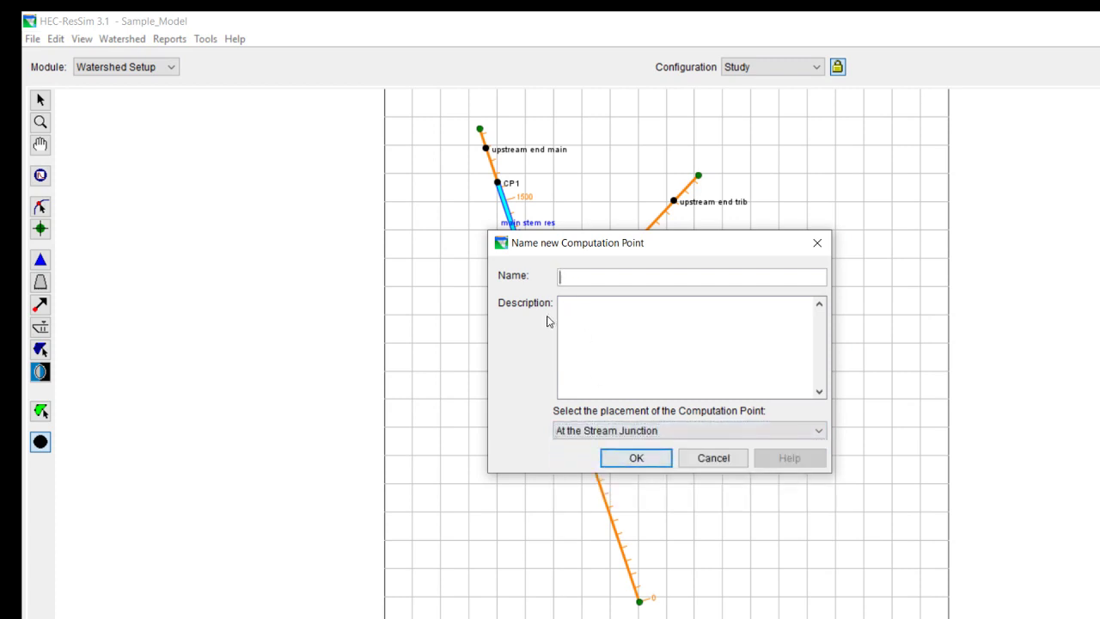
pyautogui.write('t')
pyautogui.click(620, 458)
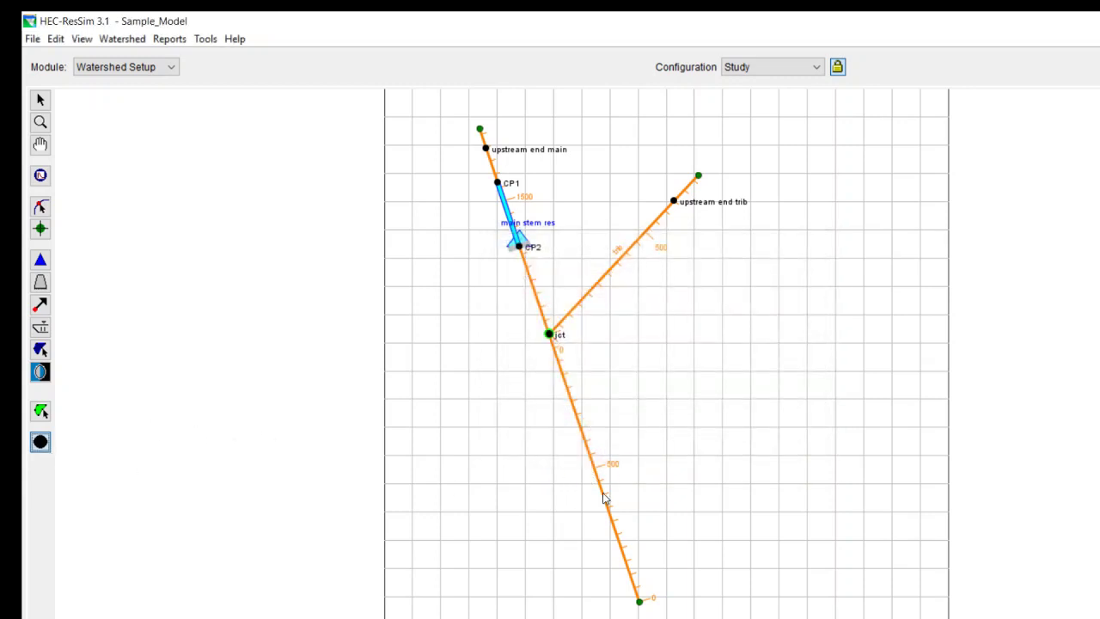
# - Add computation point 'ds end of model' on lower Main stem below jct
pyautogui.click(604, 498)
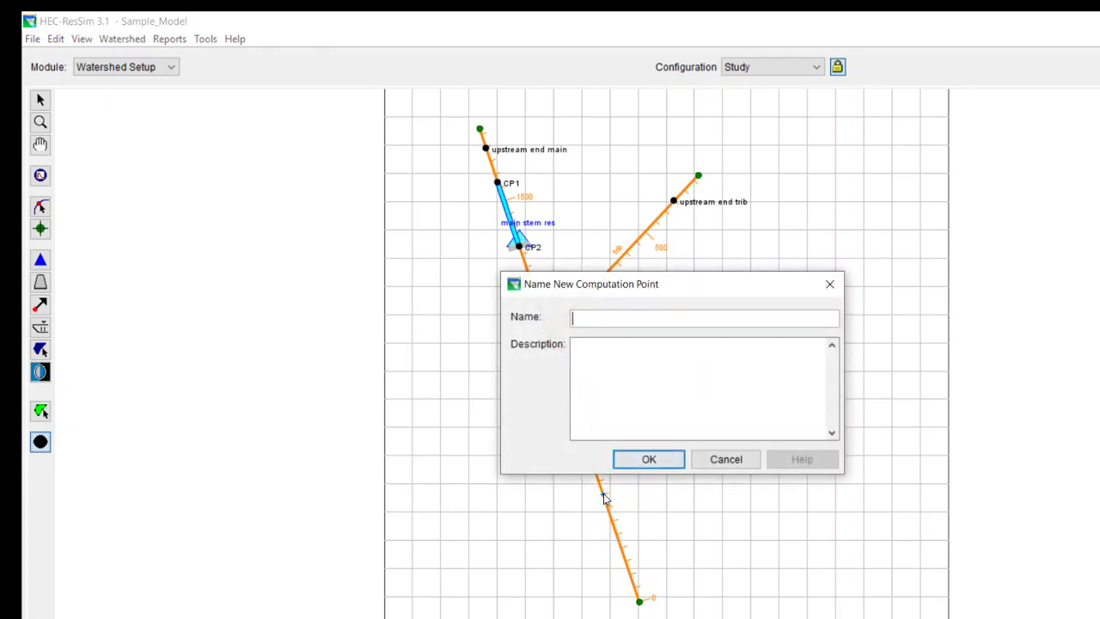
pyautogui.write('ds end of model')
pyautogui.click(654, 462)
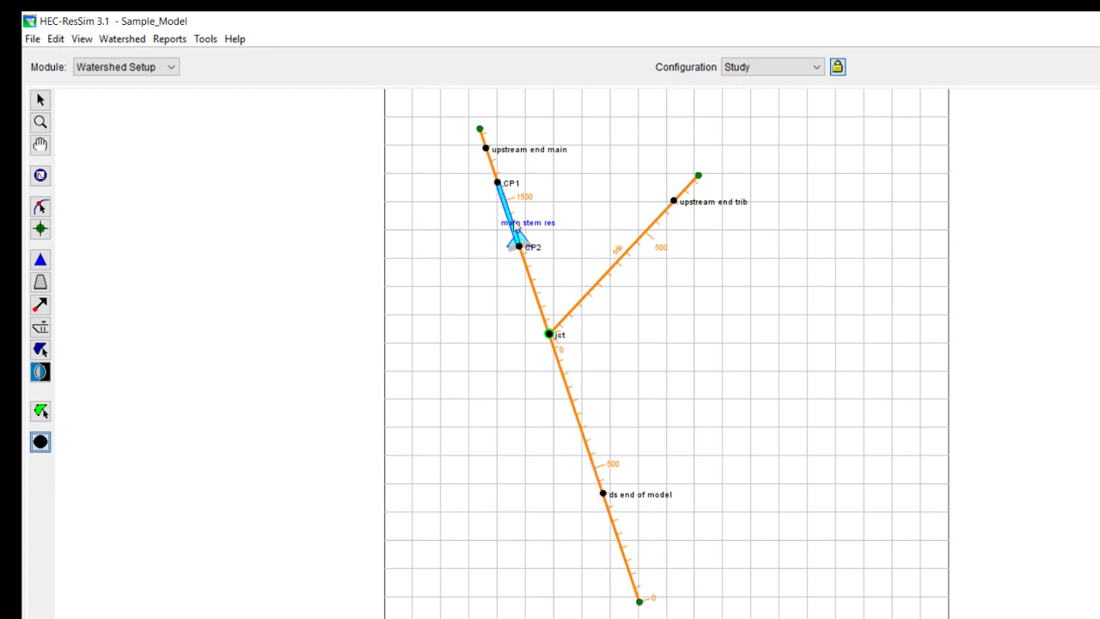
pyautogui.moveTo(526, 252)
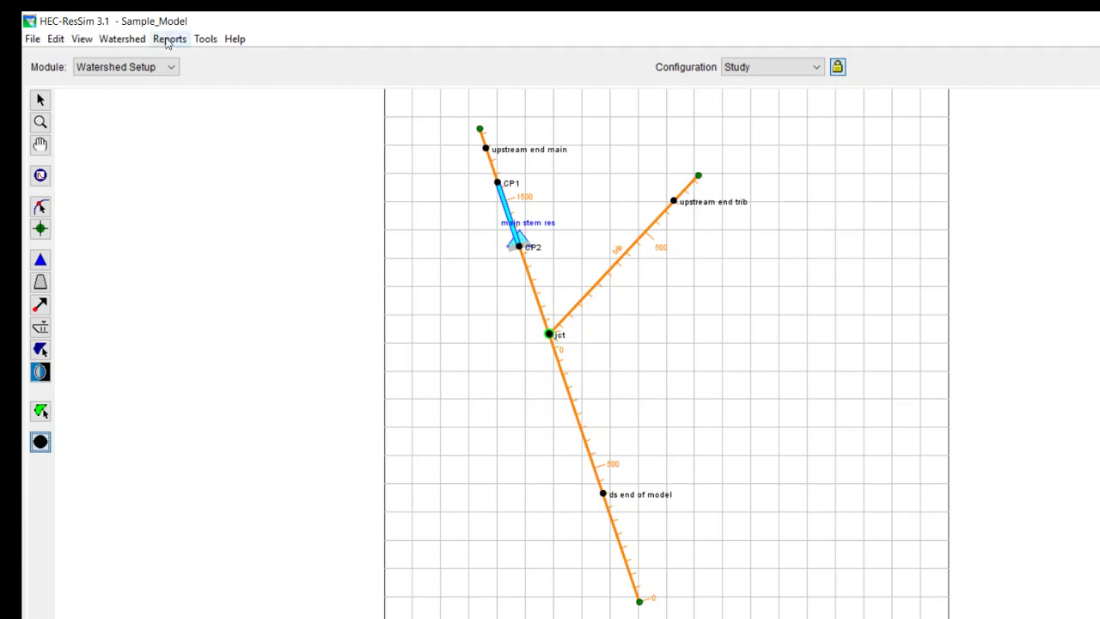
# - Save the watershed configuration and create a new 1 Hour configuration named sample
pyautogui.click(129, 40)
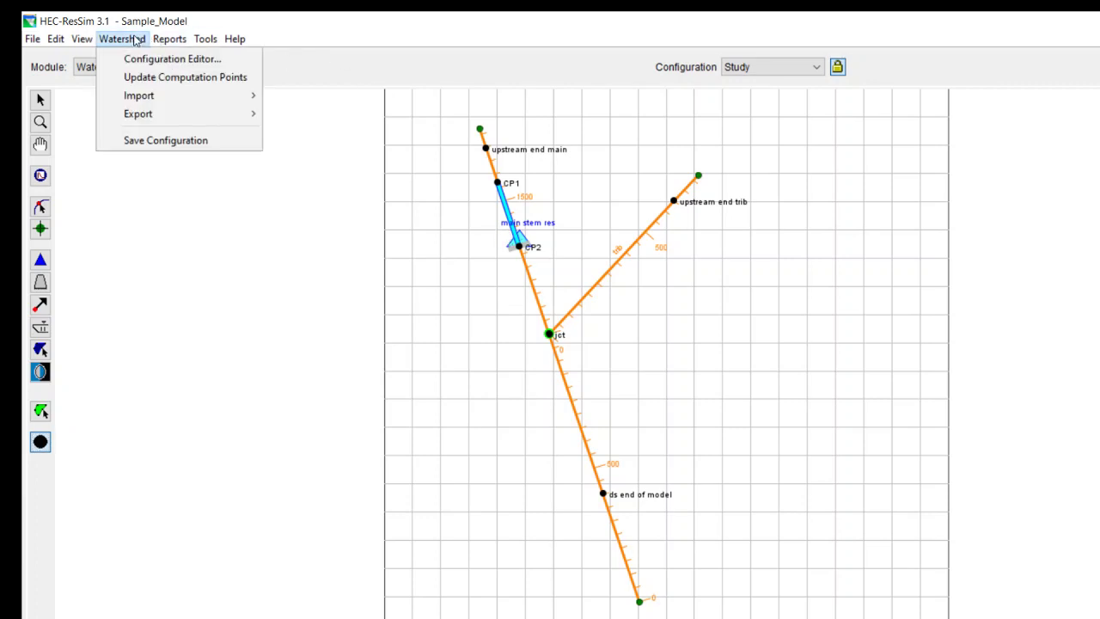
pyautogui.click(166, 141)
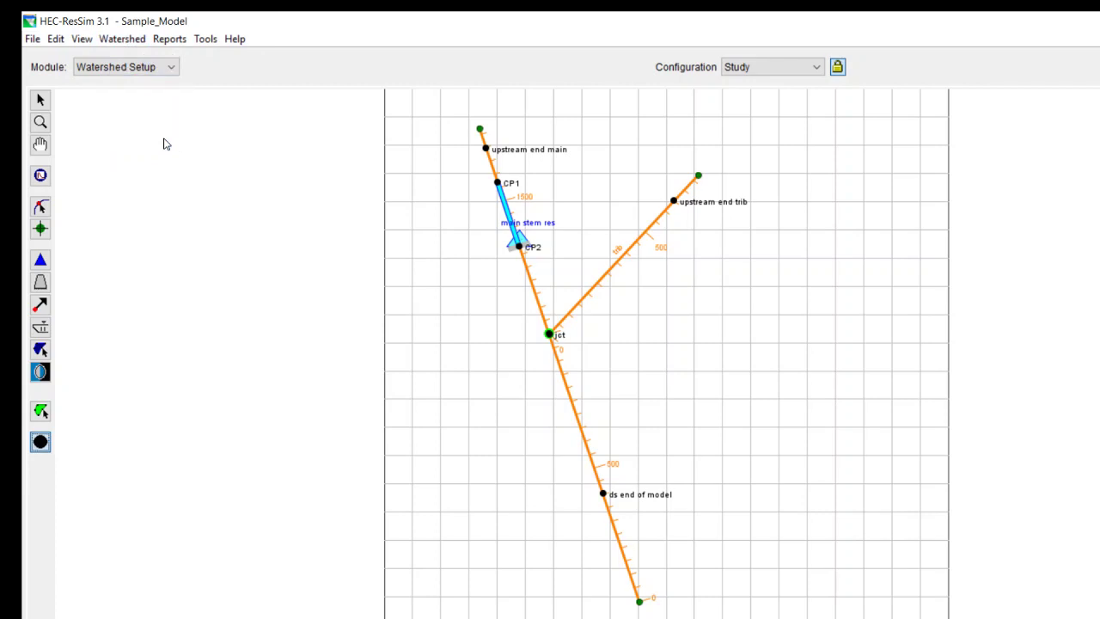
pyautogui.click(129, 39)
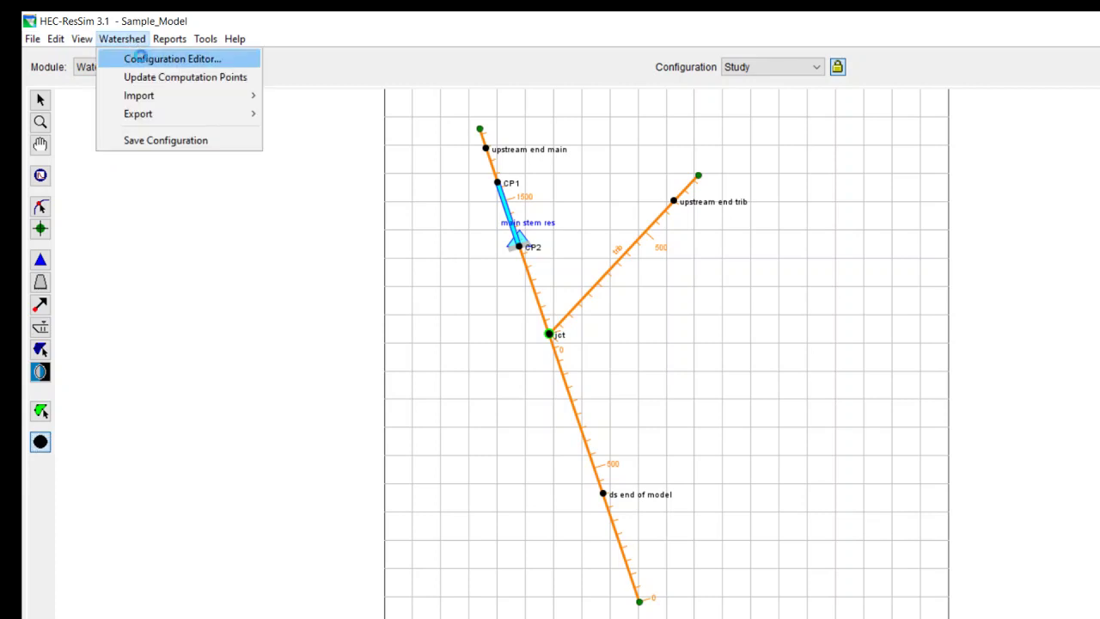
pyautogui.click(139, 58)
pyautogui.click(531, 222)
pyautogui.click(535, 242)
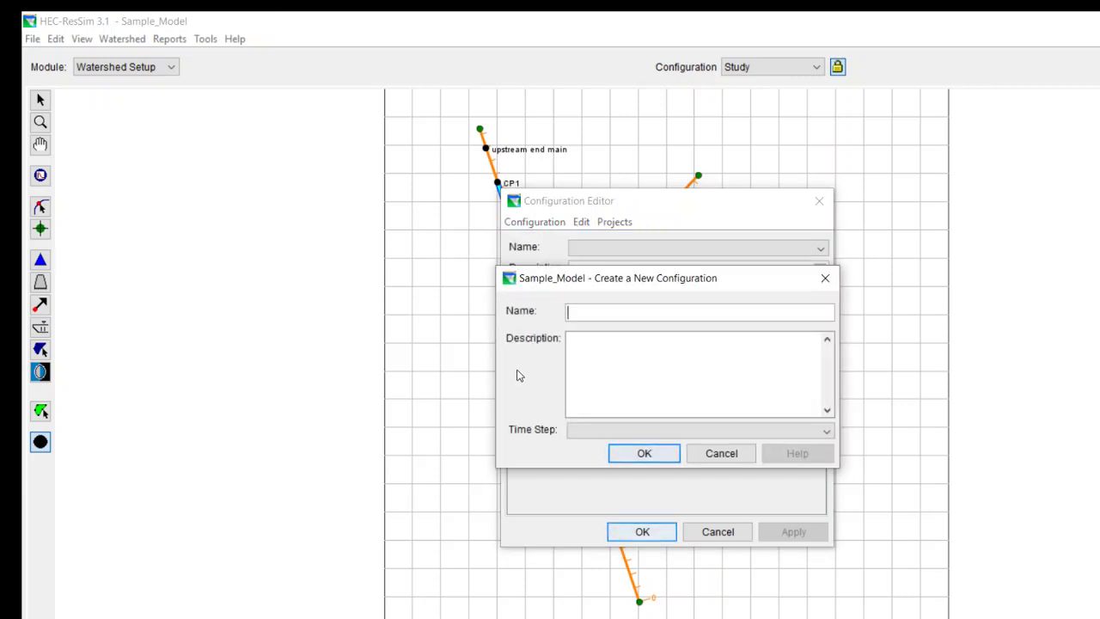
pyautogui.write('sample')
pyautogui.click(602, 430)
pyautogui.click(603, 453)
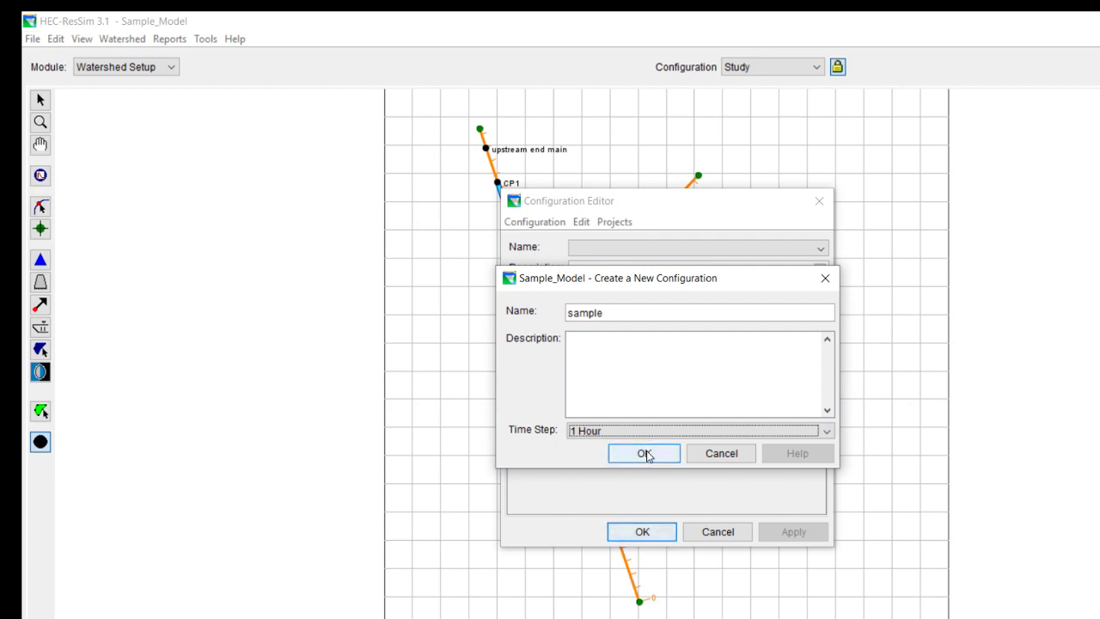
pyautogui.click(645, 453)
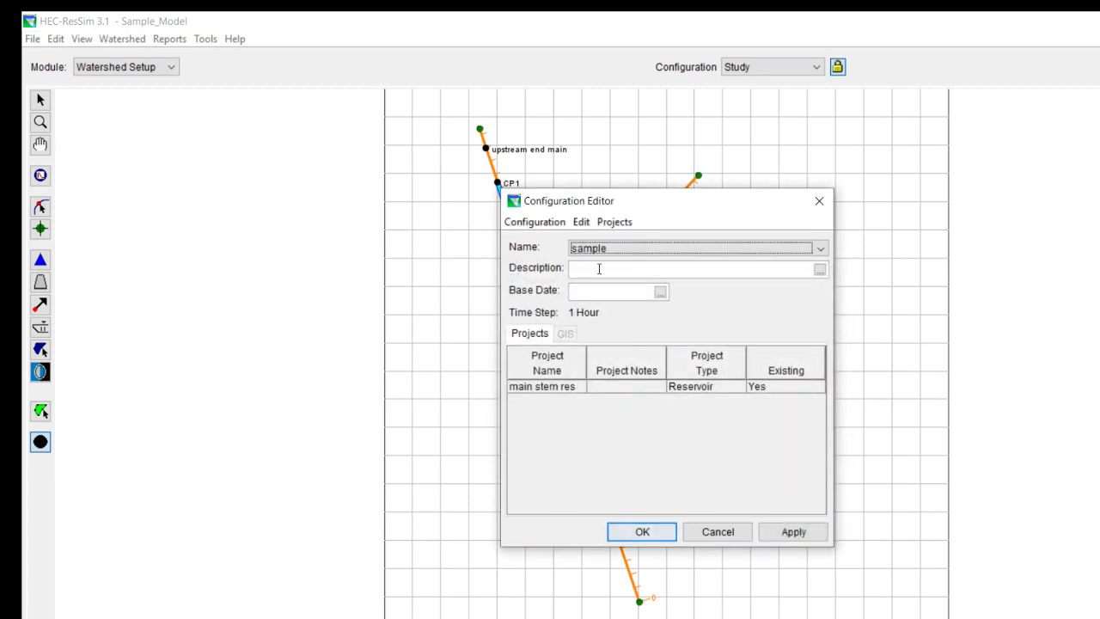
# - Set the sample configuration's base date to 11Sep2019 and apply it
pyautogui.click(660, 291)
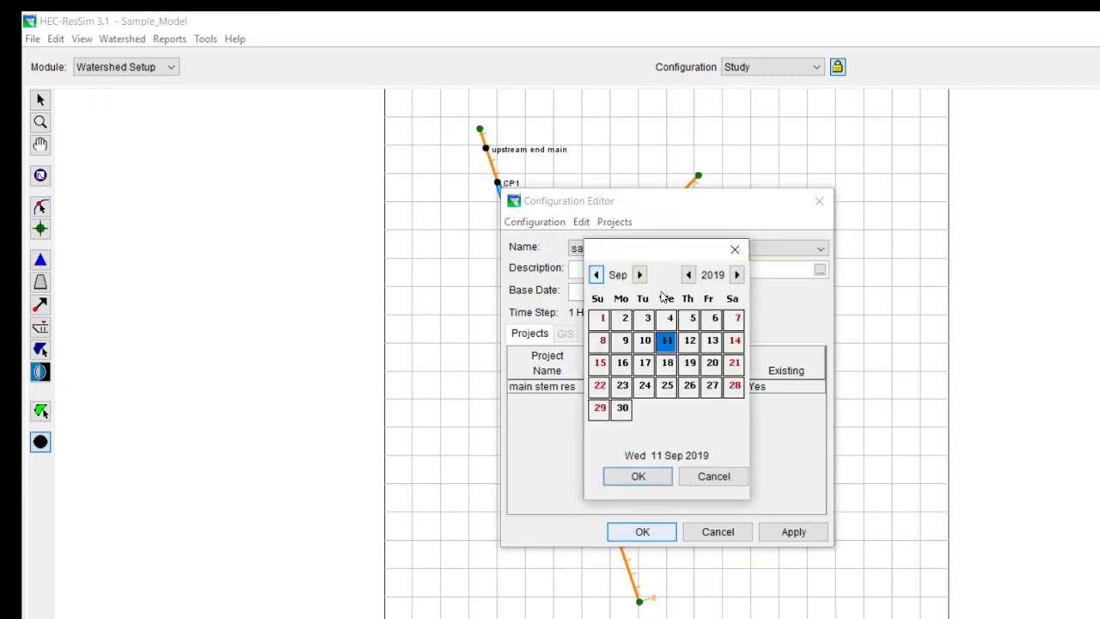
pyautogui.click(639, 478)
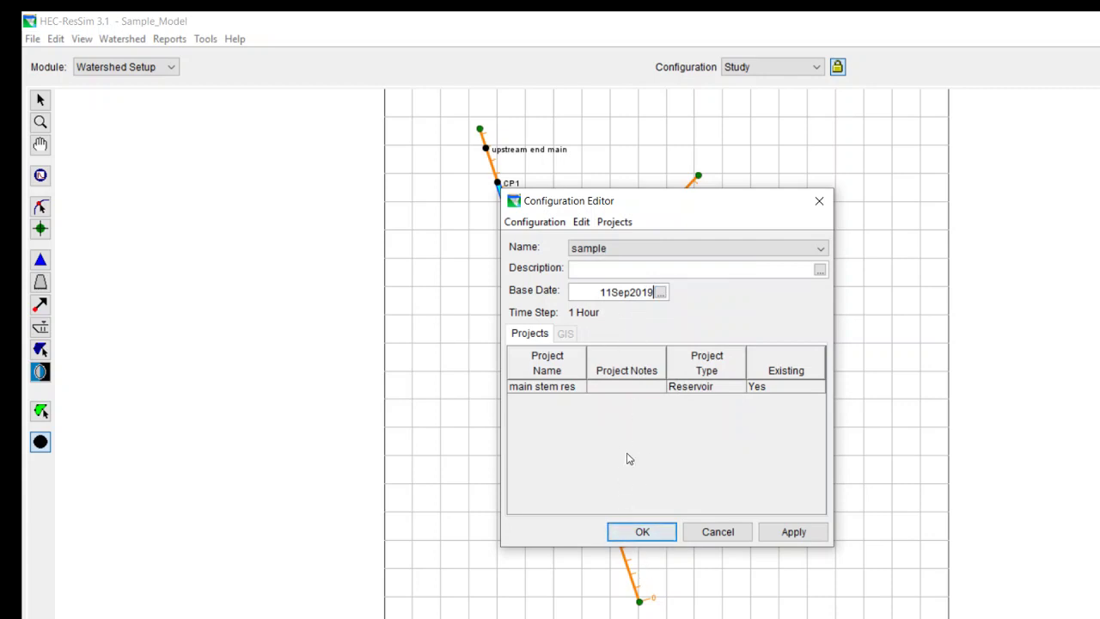
pyautogui.click(791, 535)
pyautogui.click(638, 532)
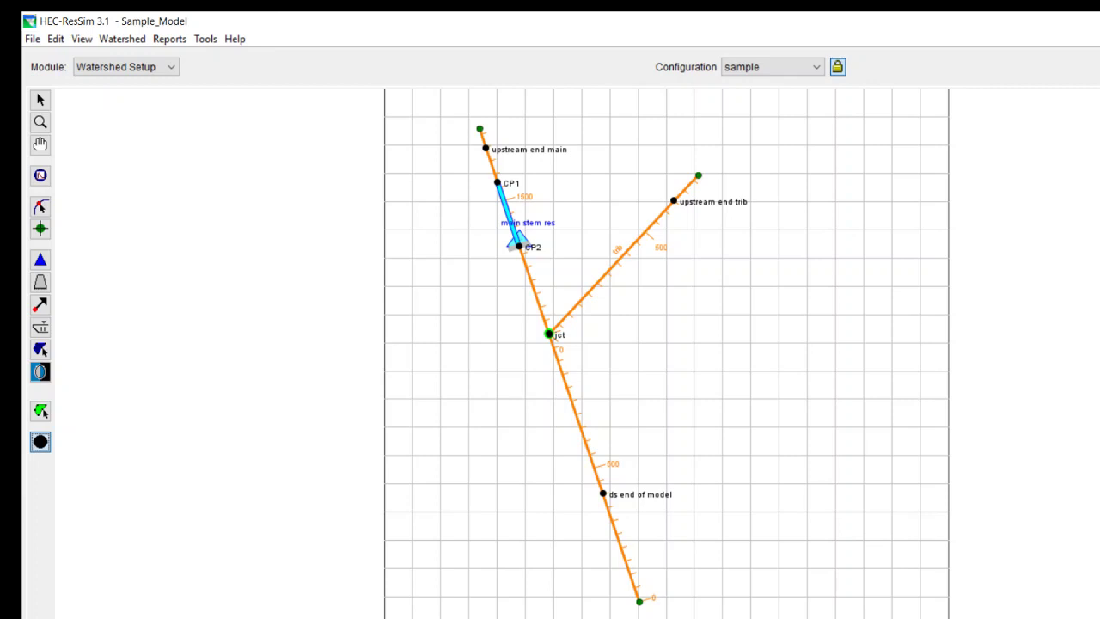
# - Switch to the Reservoir Network module, saving the changed configuration
pyautogui.click(172, 68)
pyautogui.click(137, 99)
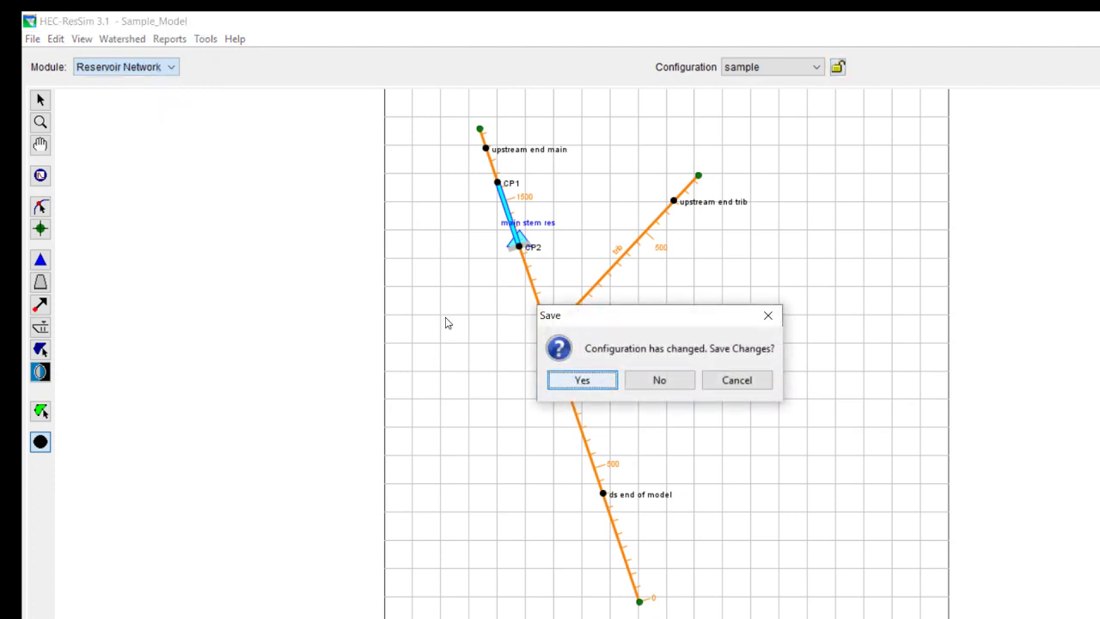
pyautogui.click(580, 380)
# - Create a new reservoir network named 'sample network'
pyautogui.click(118, 39)
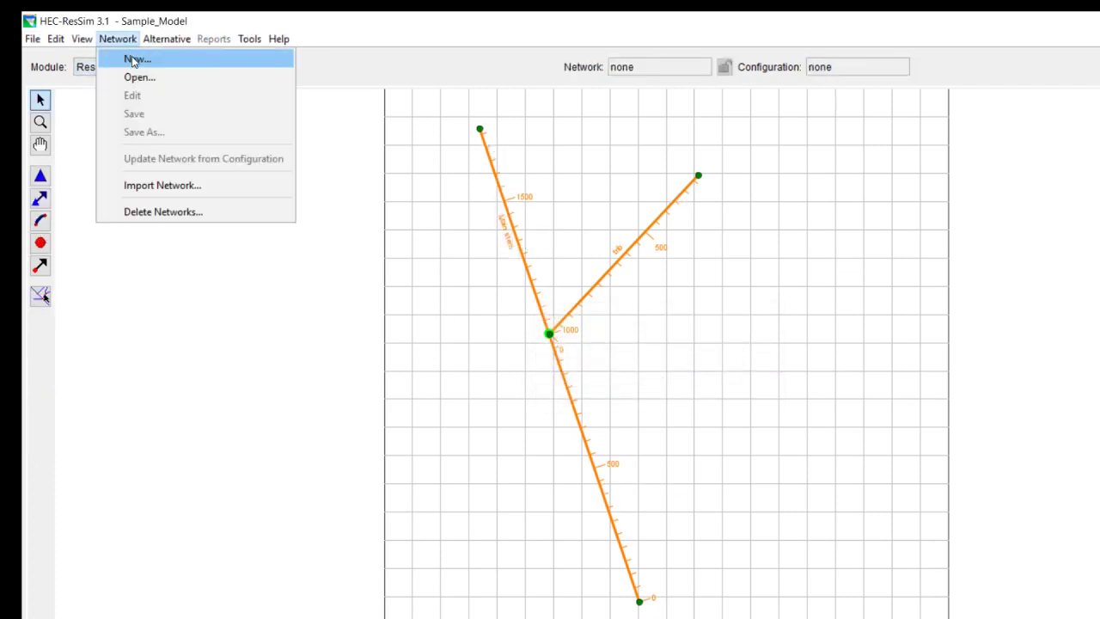
pyautogui.click(129, 57)
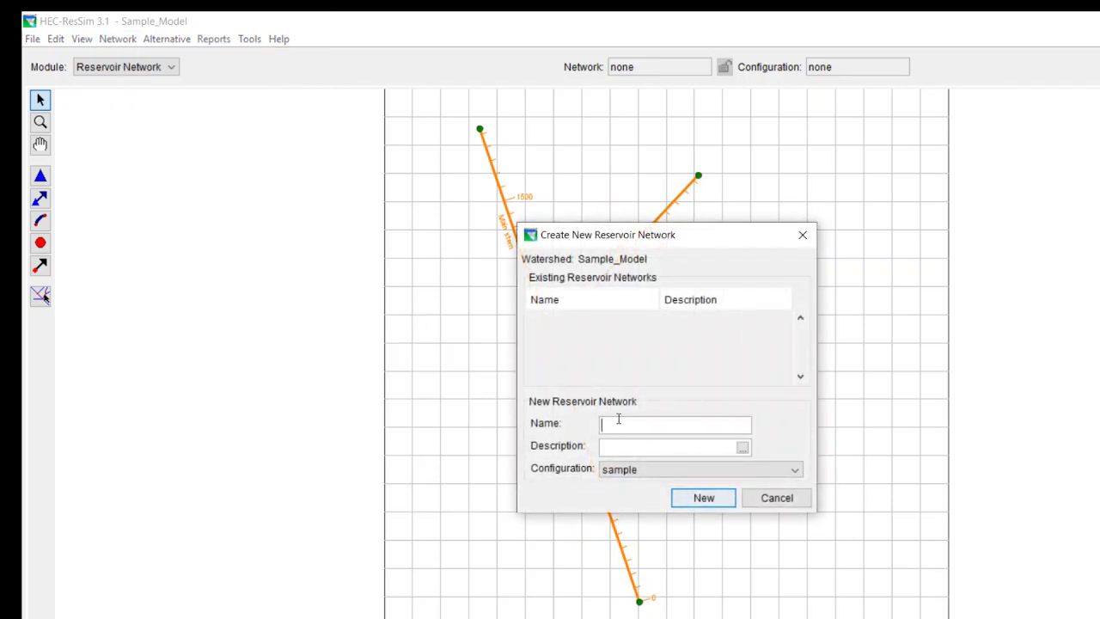
pyautogui.write('sample network')
pyautogui.click(704, 498)
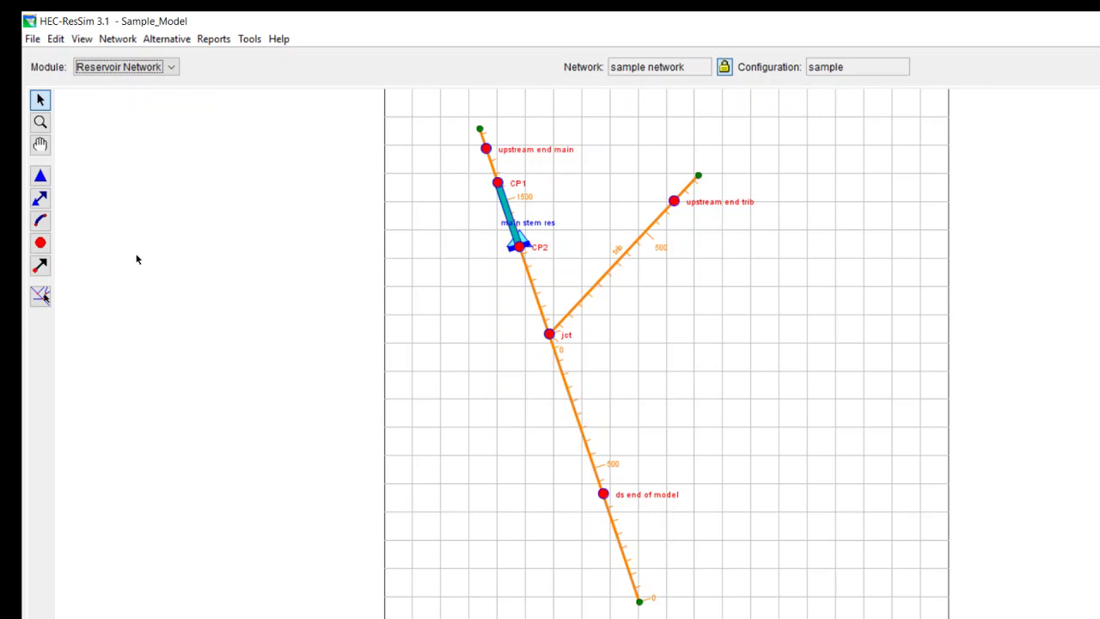
# - Draw reaches jct to ds end of model and upstream end trib to jct with default names
pyautogui.click(39, 221)
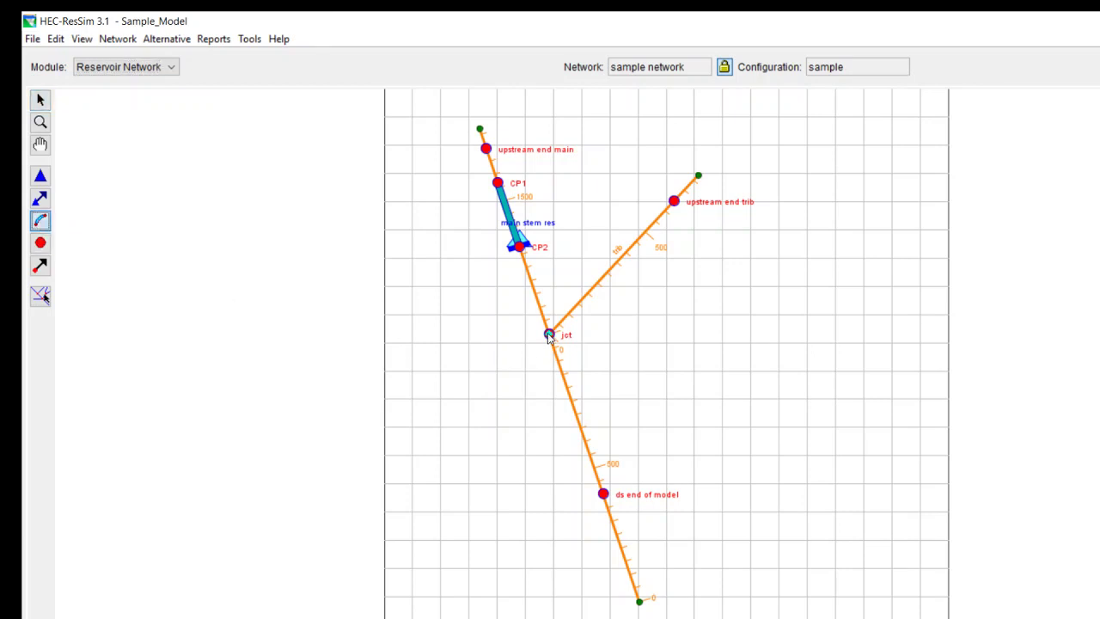
pyautogui.moveTo(549, 337); pyautogui.dragTo(606, 497)
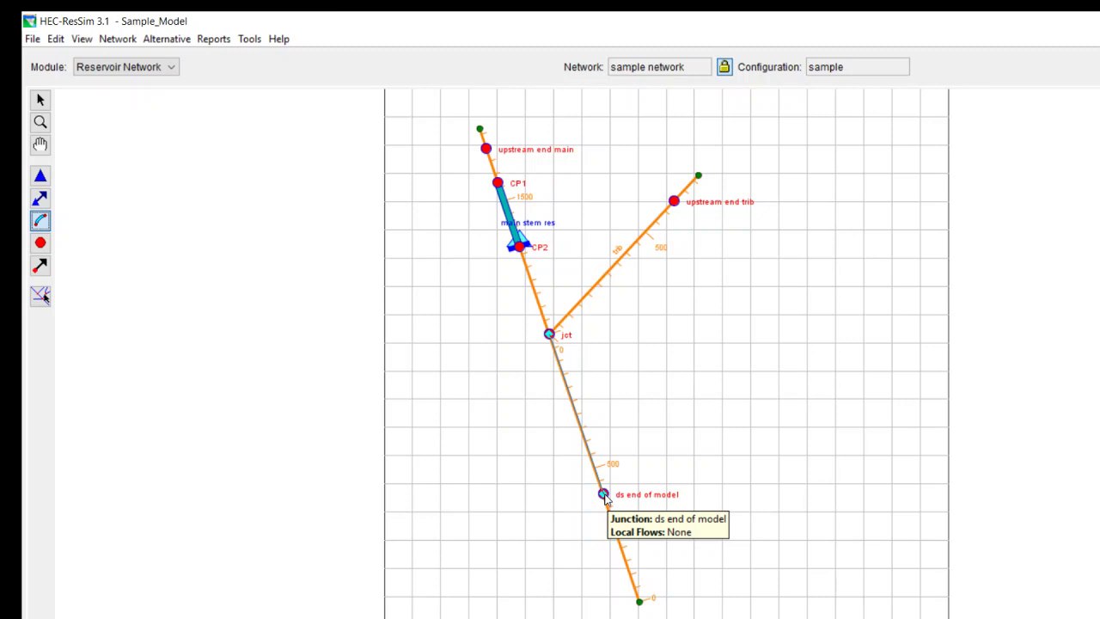
pyautogui.click(605, 496)
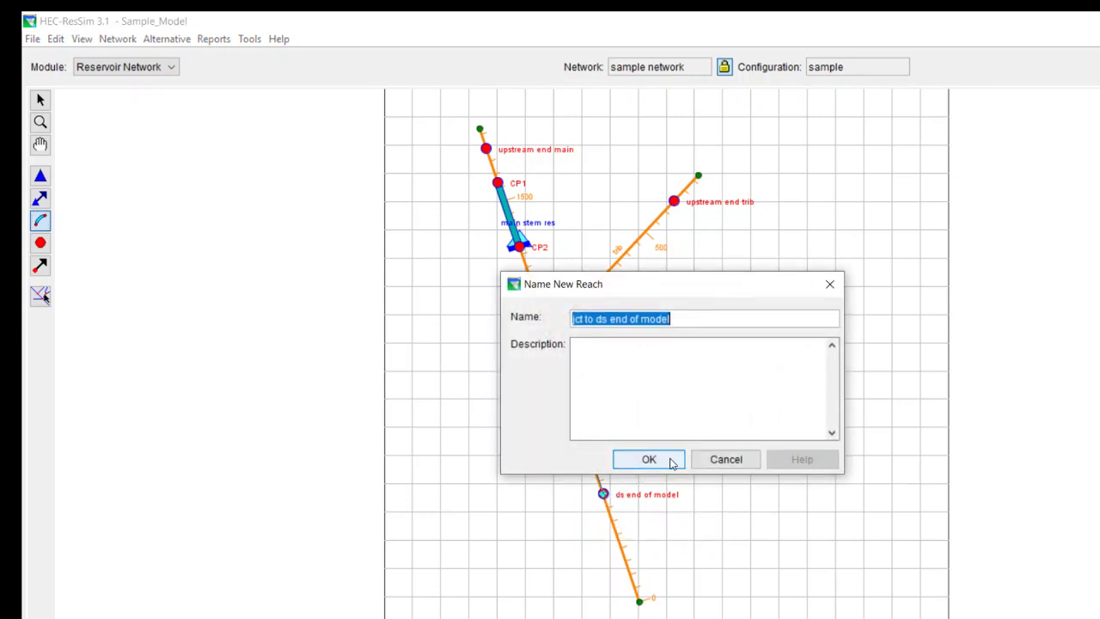
pyautogui.click(673, 463)
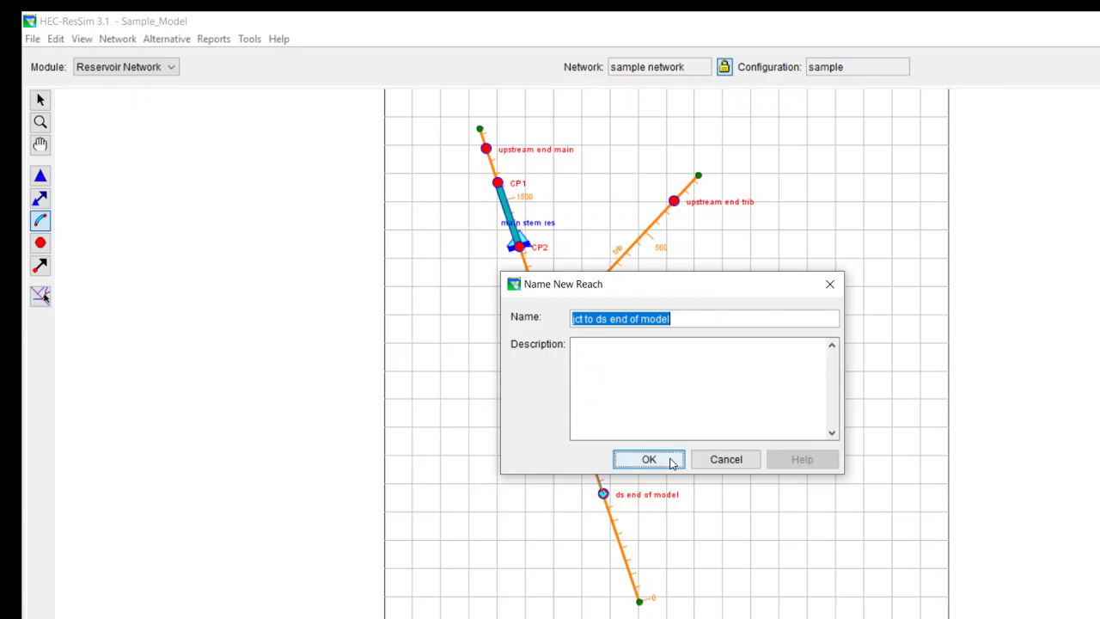
pyautogui.click(674, 201)
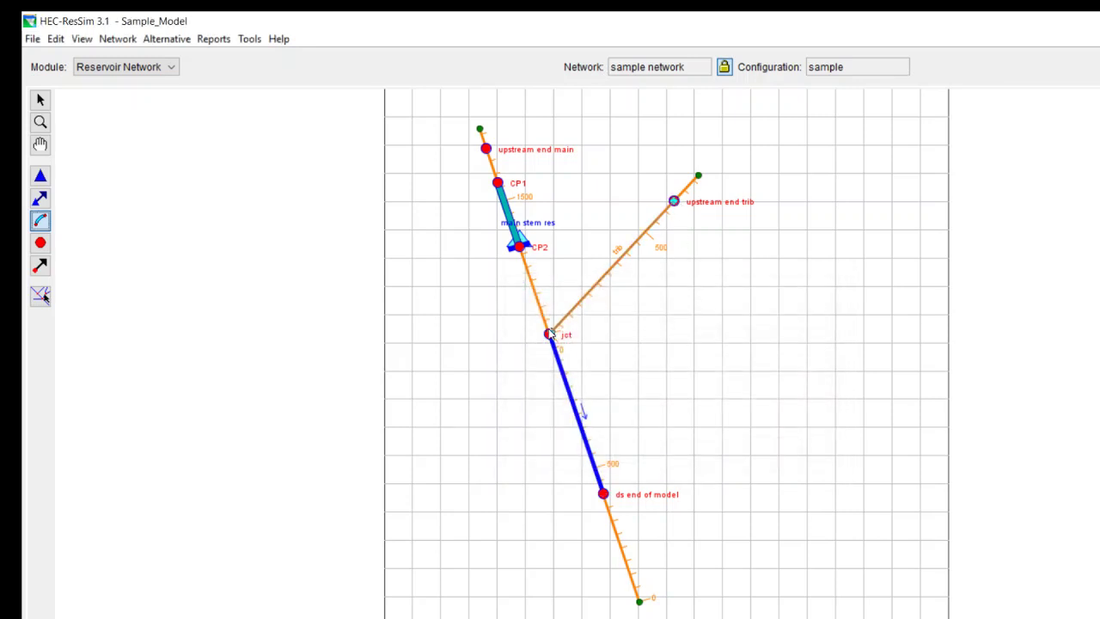
pyautogui.click(549, 336)
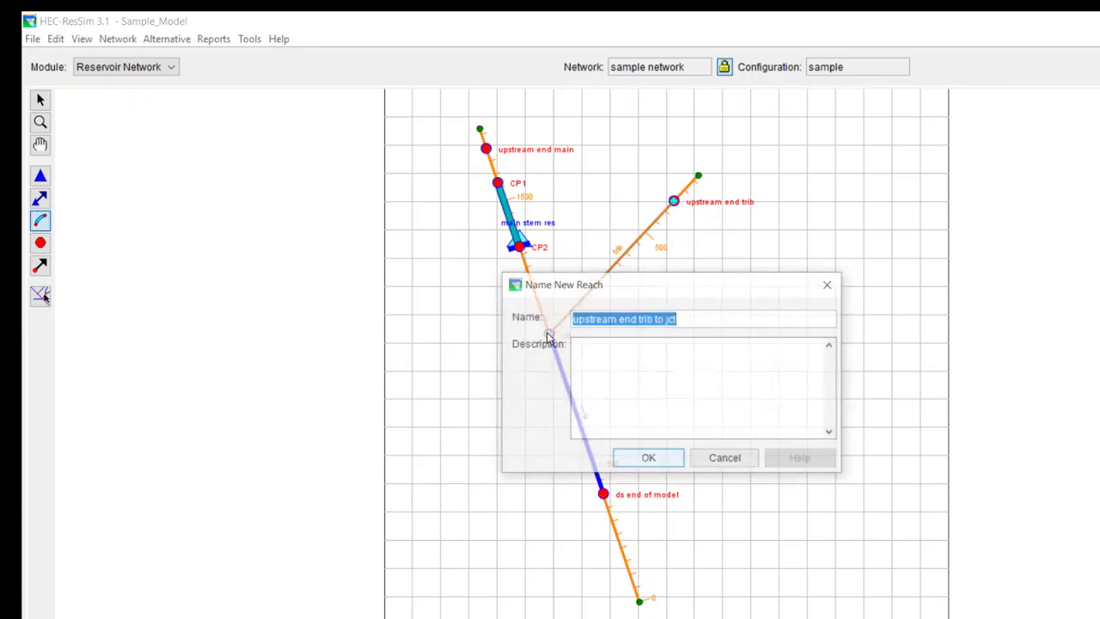
pyautogui.click(644, 462)
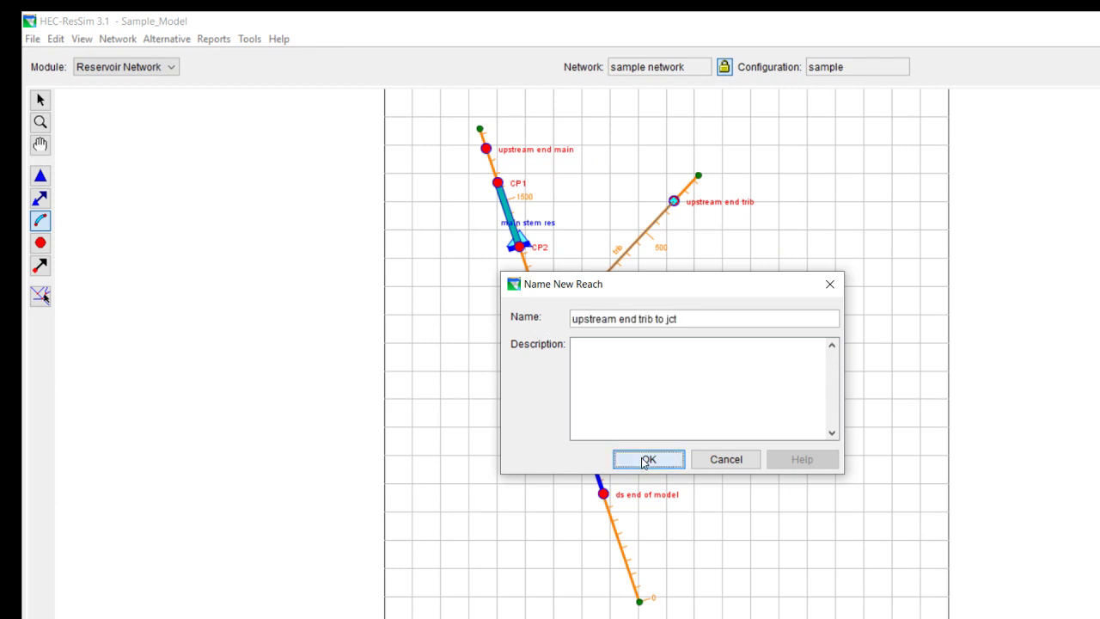
# - Draw reaches CP2 to jct and upstream end main to CP1 with default names
pyautogui.click(519, 248)
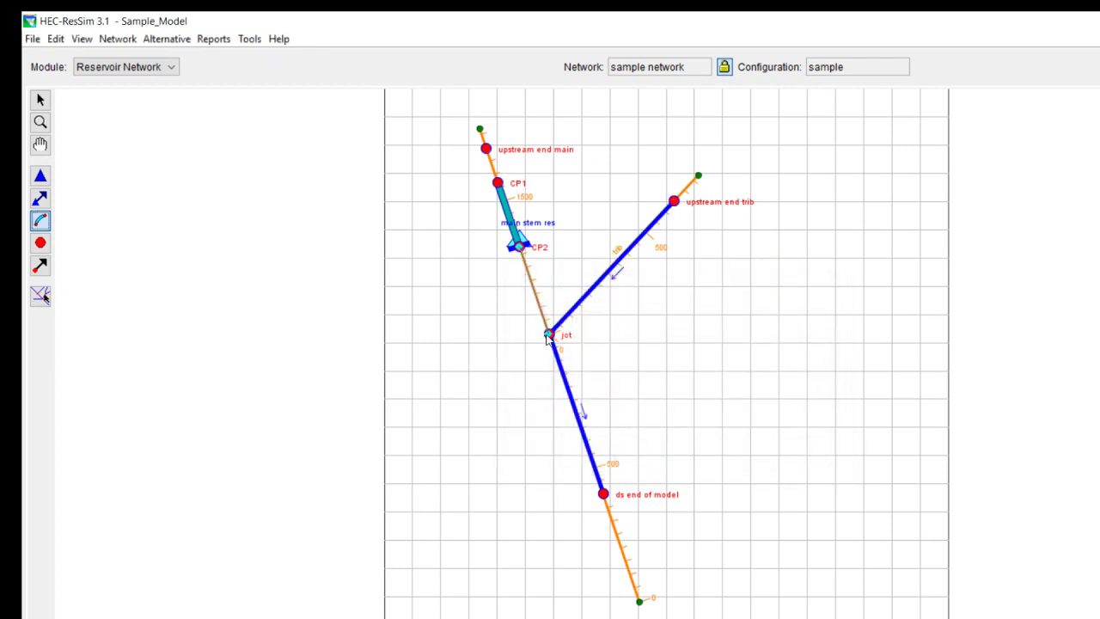
pyautogui.click(547, 337)
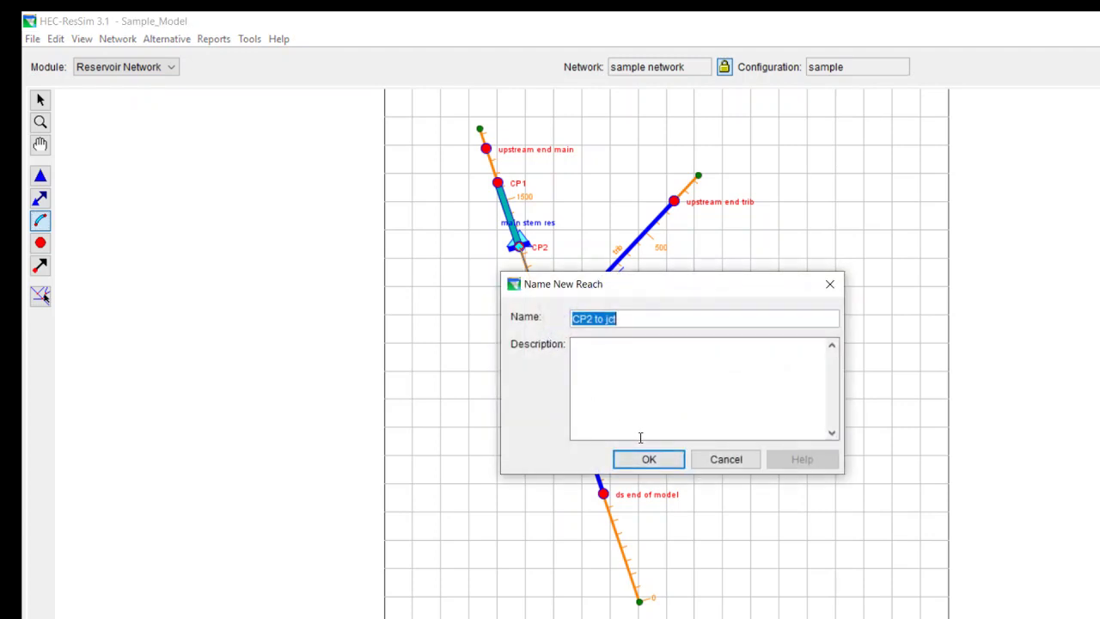
pyautogui.click(648, 459)
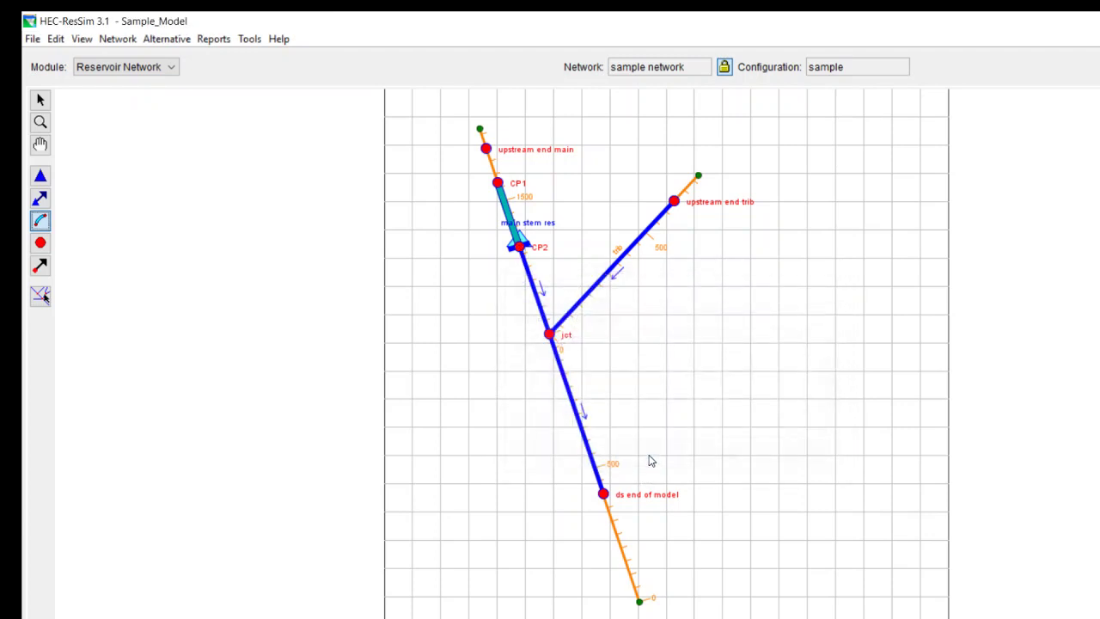
pyautogui.click(486, 151)
pyautogui.click(497, 183)
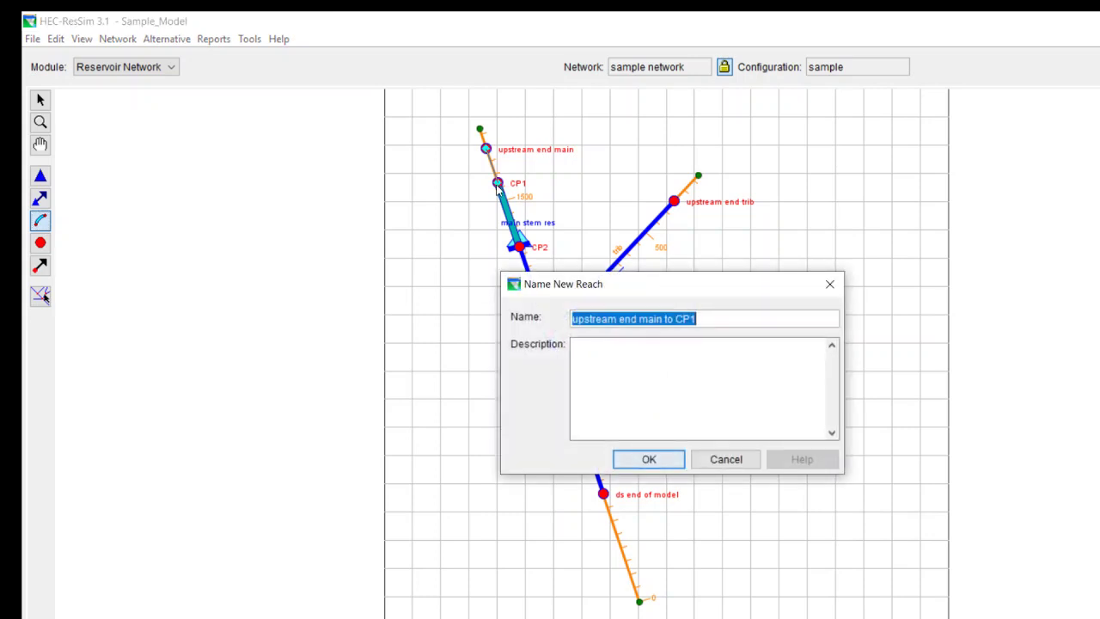
pyautogui.click(651, 461)
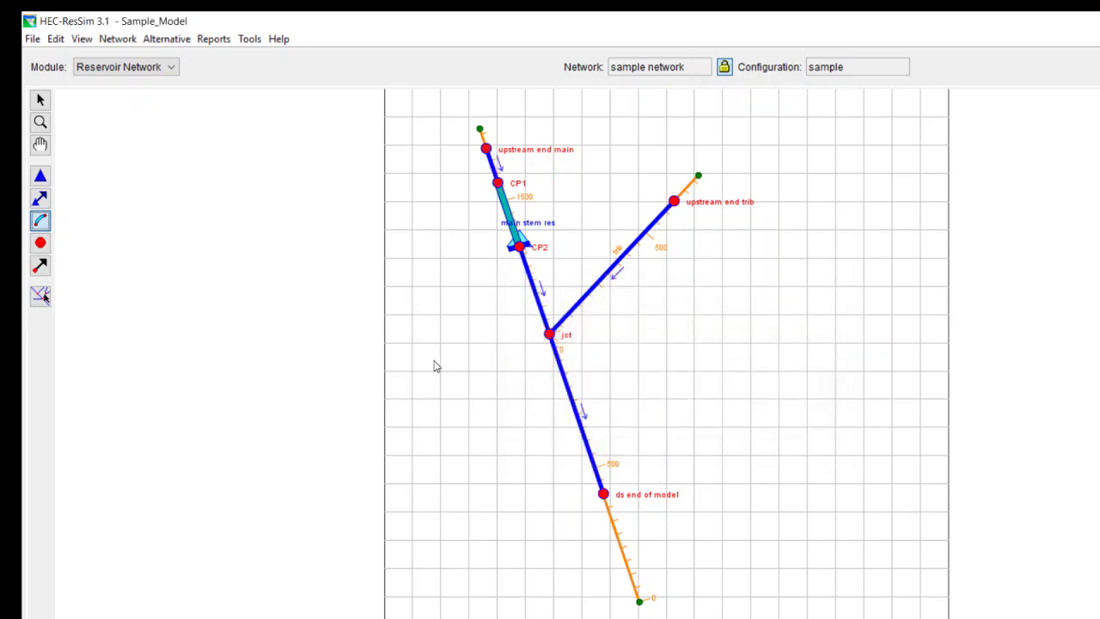
pyautogui.rightClick(594, 293)
# - Check the upstream end trib to jct reach properties, keeping Null Routing, and close the editor
pyautogui.click(626, 325)
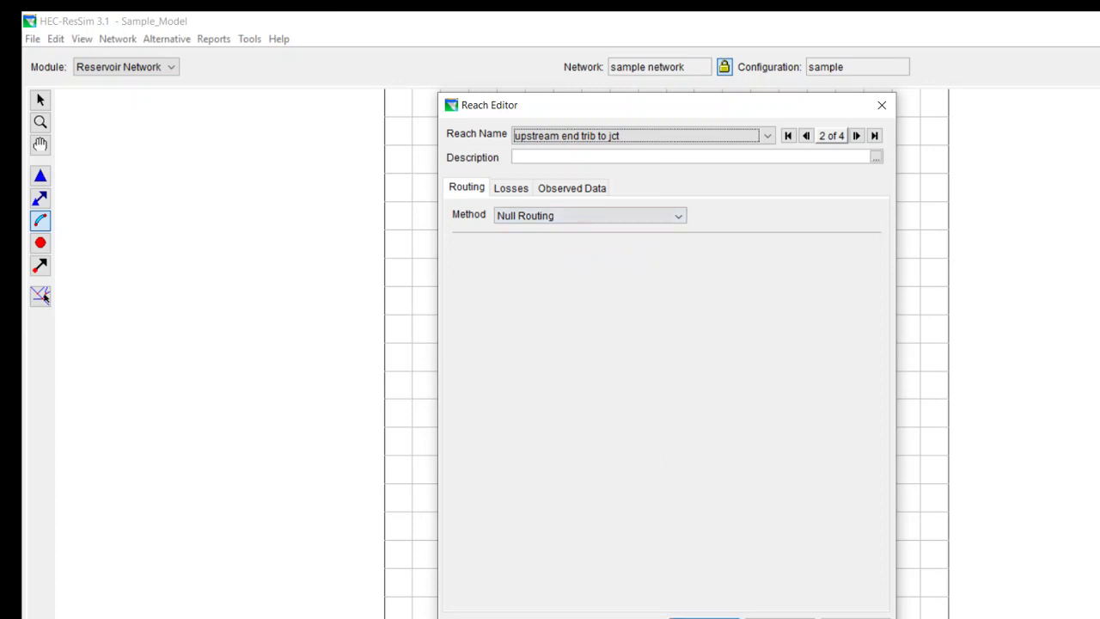
pyautogui.click(703, 616)
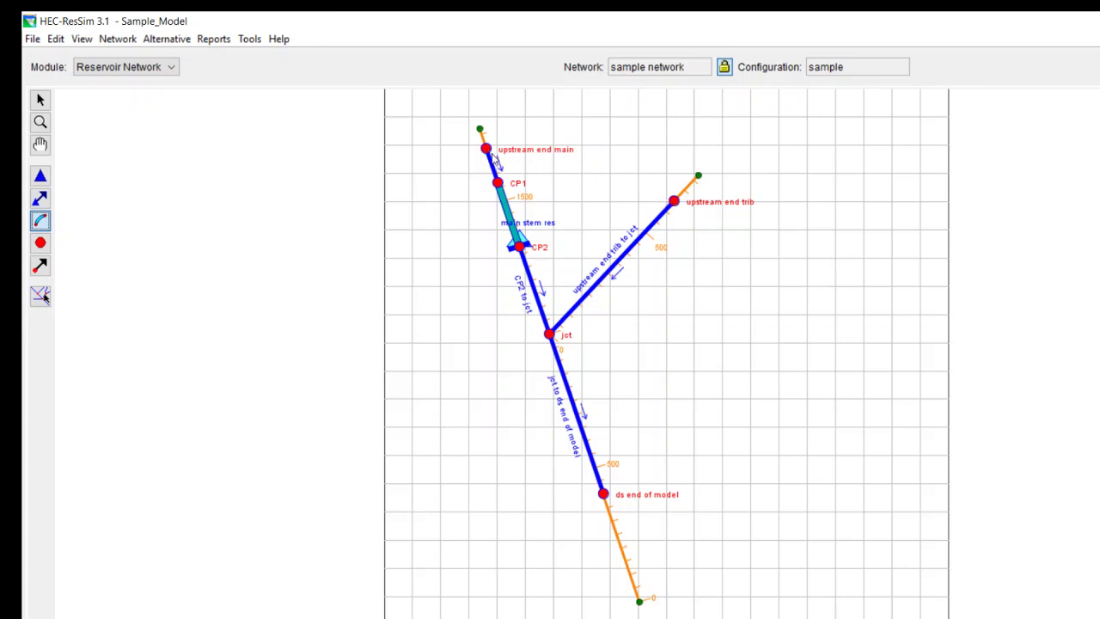
pyautogui.rightClick(487, 152)
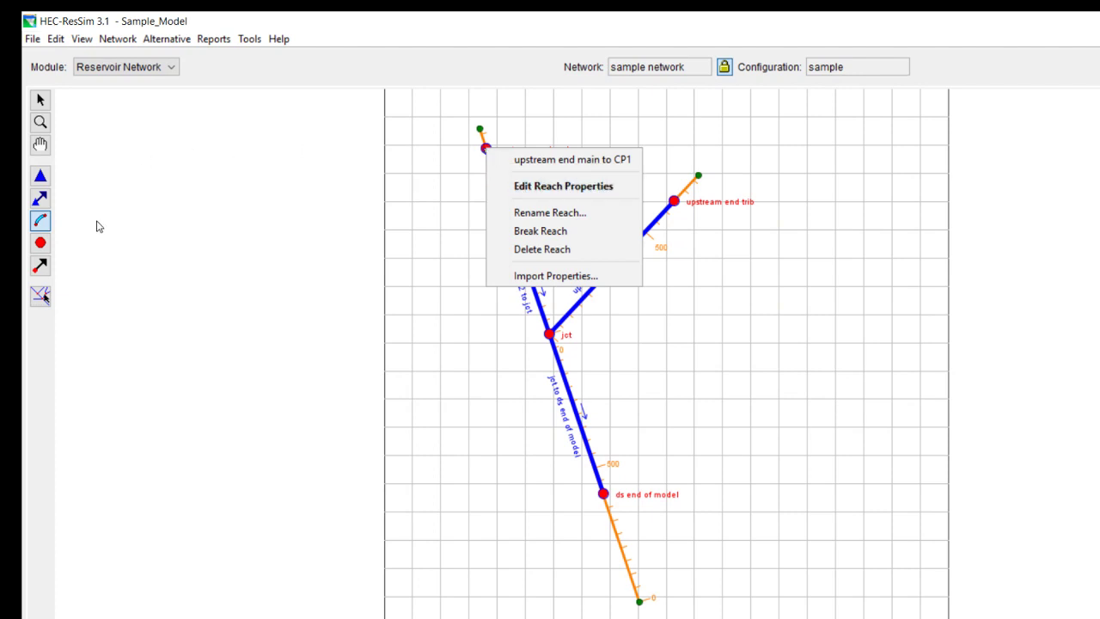
# - Give the upstream end main junction a local flow 'main inflow' with factor 1.0
pyautogui.click(40, 220)
pyautogui.click(40, 242)
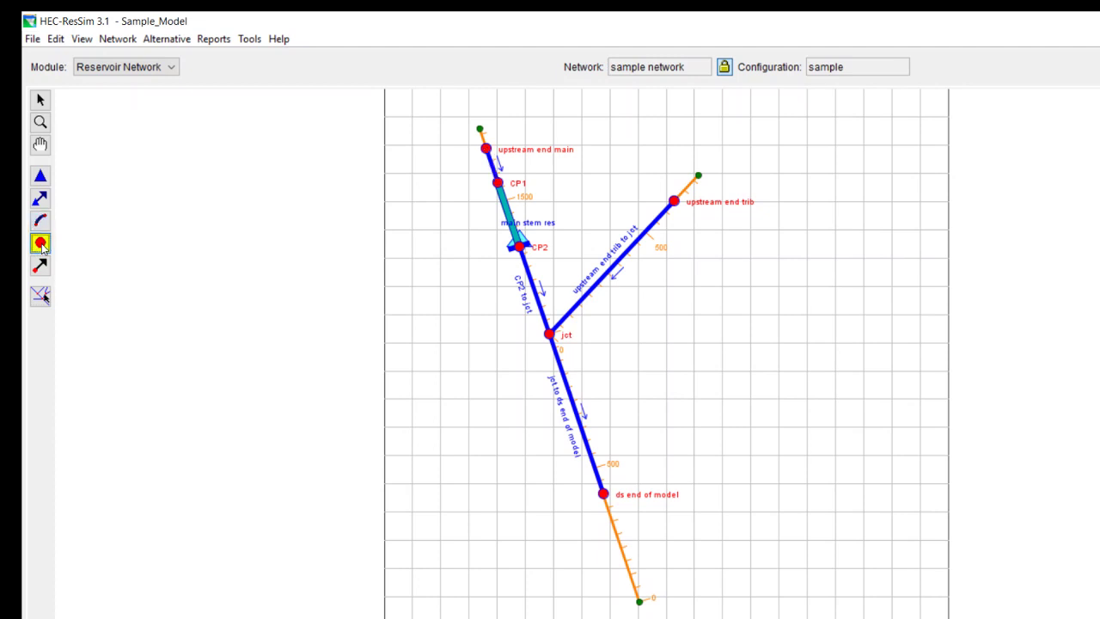
pyautogui.rightClick(486, 148)
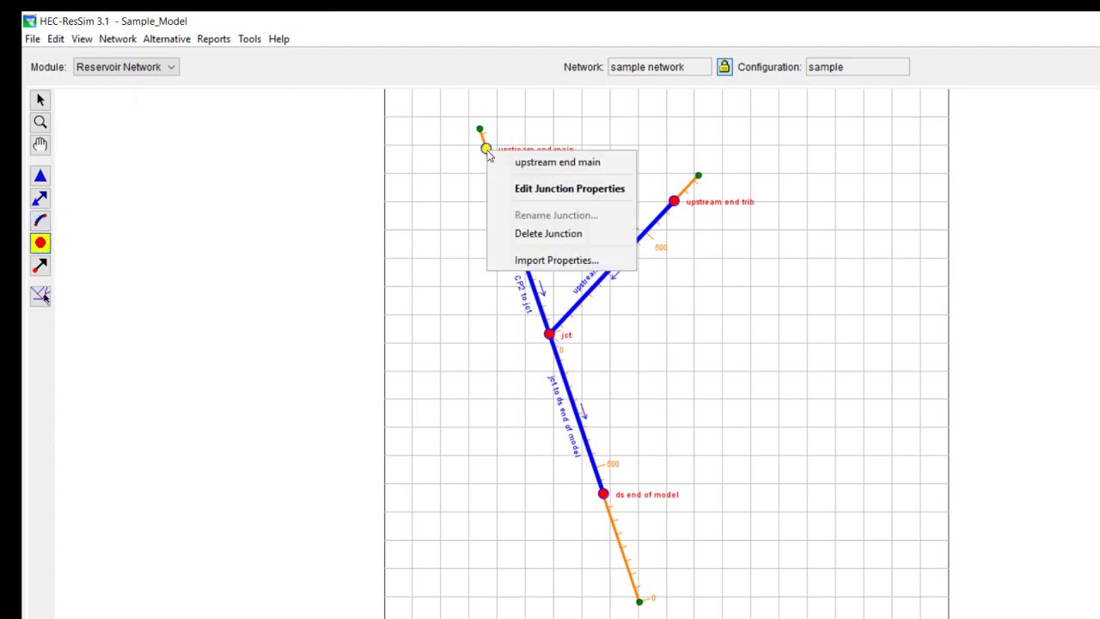
pyautogui.click(524, 191)
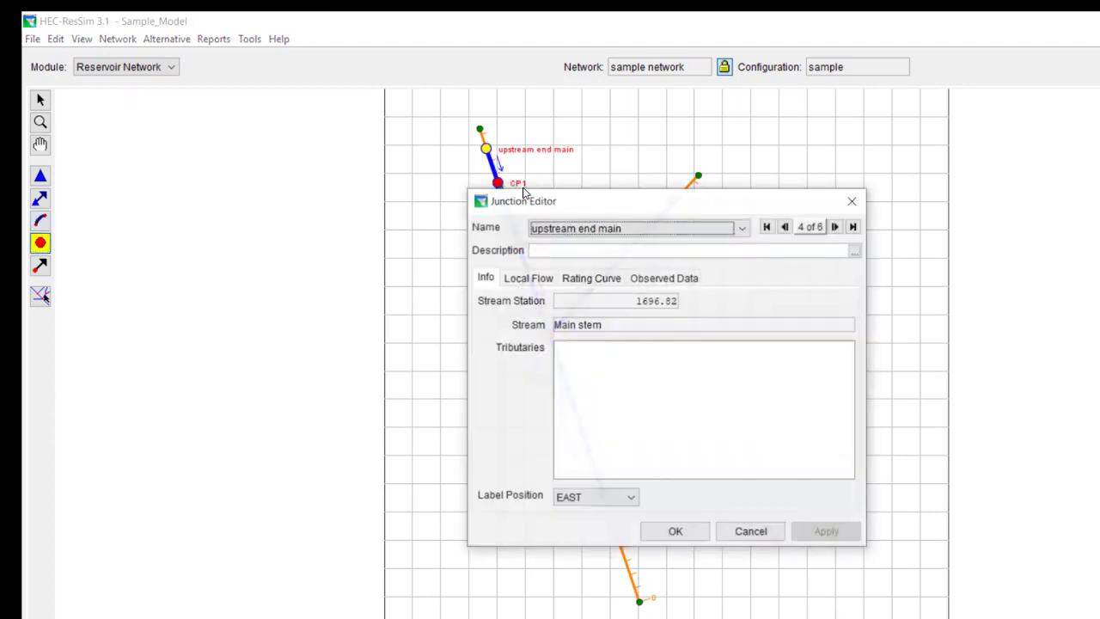
pyautogui.click(534, 284)
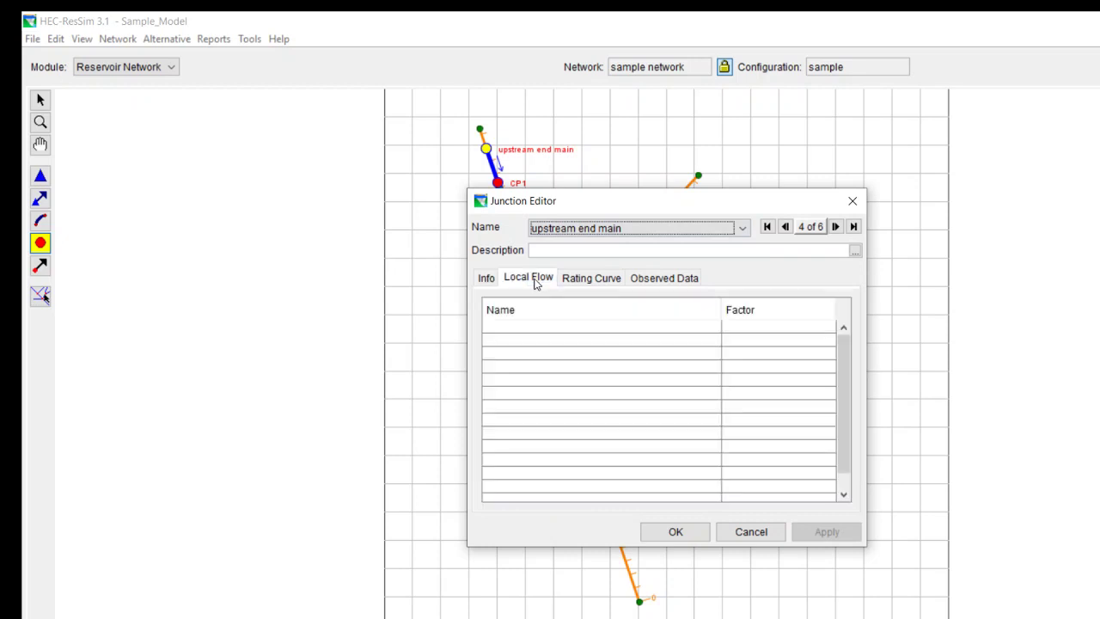
pyautogui.click(520, 328)
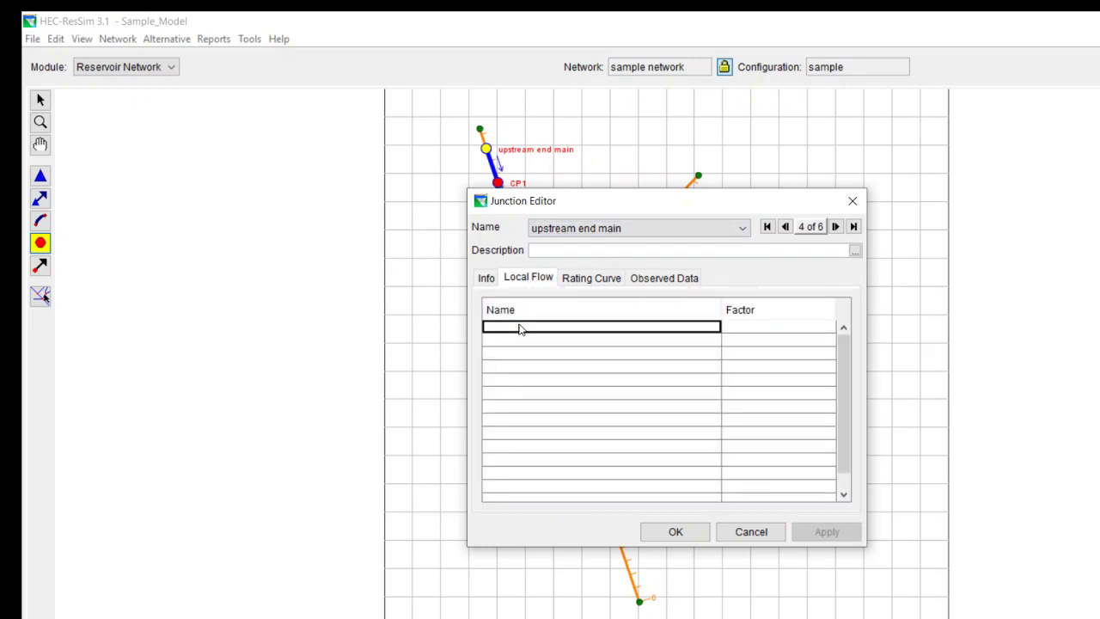
pyautogui.write('main inflow')
pyautogui.press('Tab')
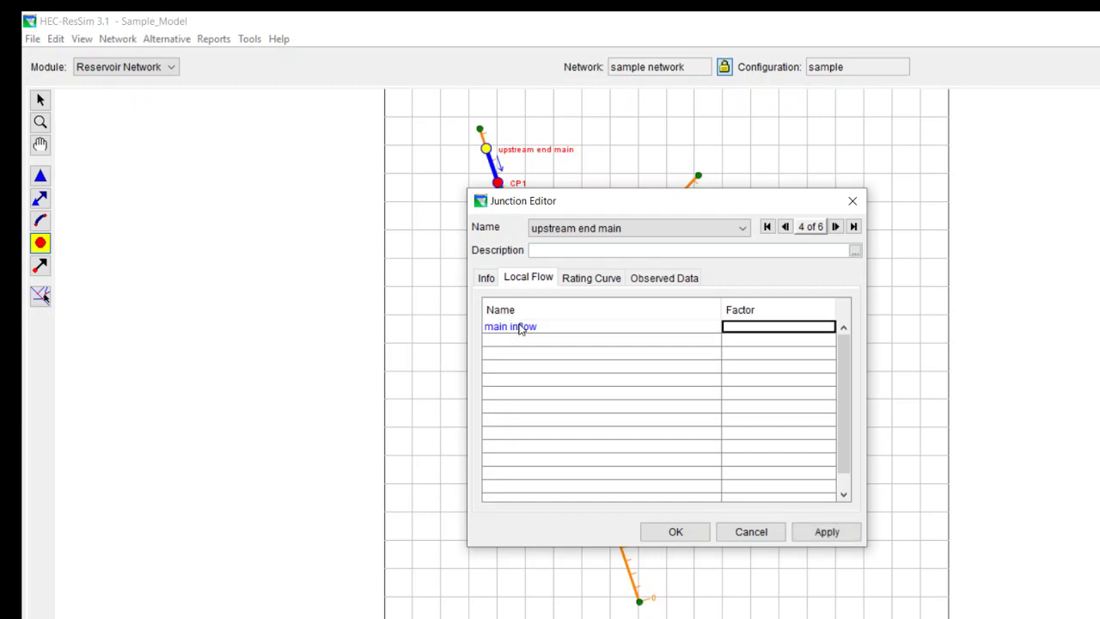
pyautogui.write('1.0')
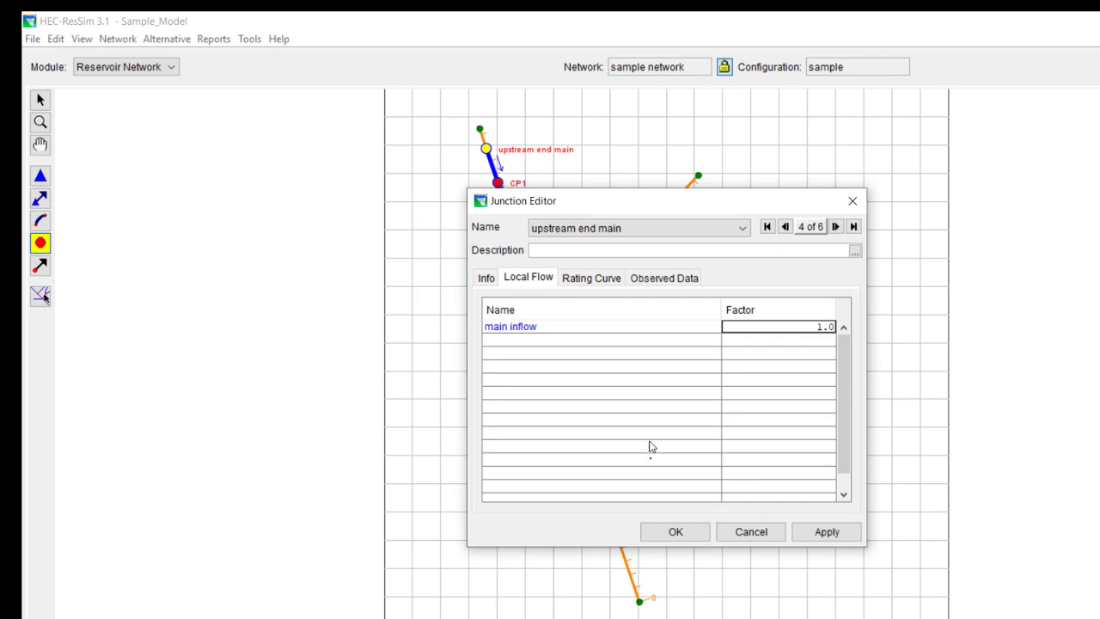
pyautogui.click(831, 535)
pyautogui.click(675, 531)
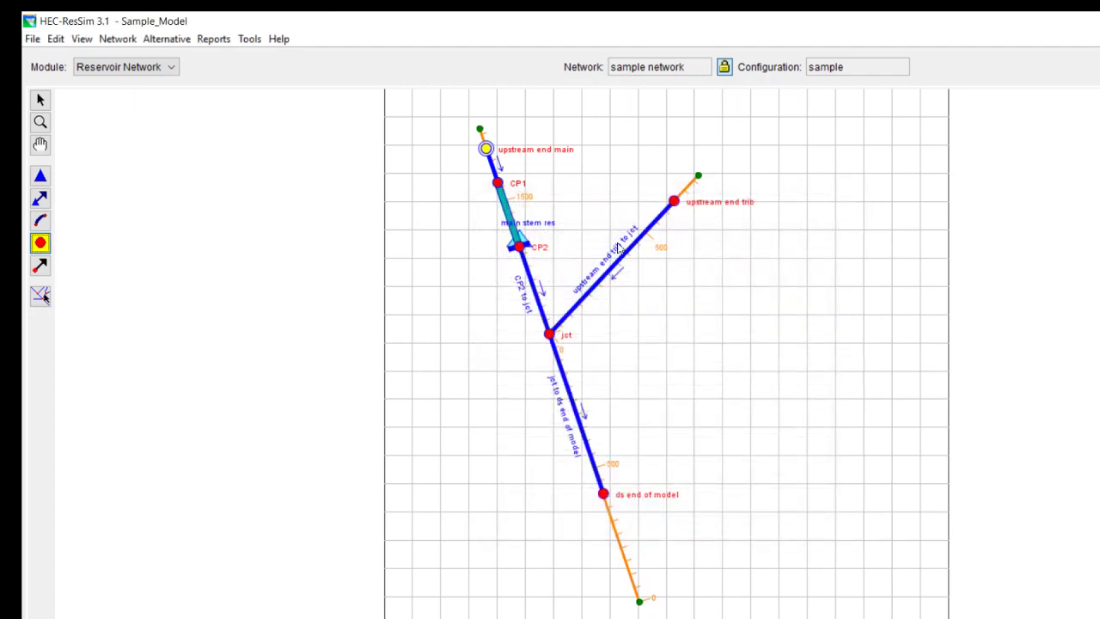
# - Give the upstream end trib junction a local flow 'trib inflow' with factor 1.0
pyautogui.rightClick(674, 201)
pyautogui.click(713, 245)
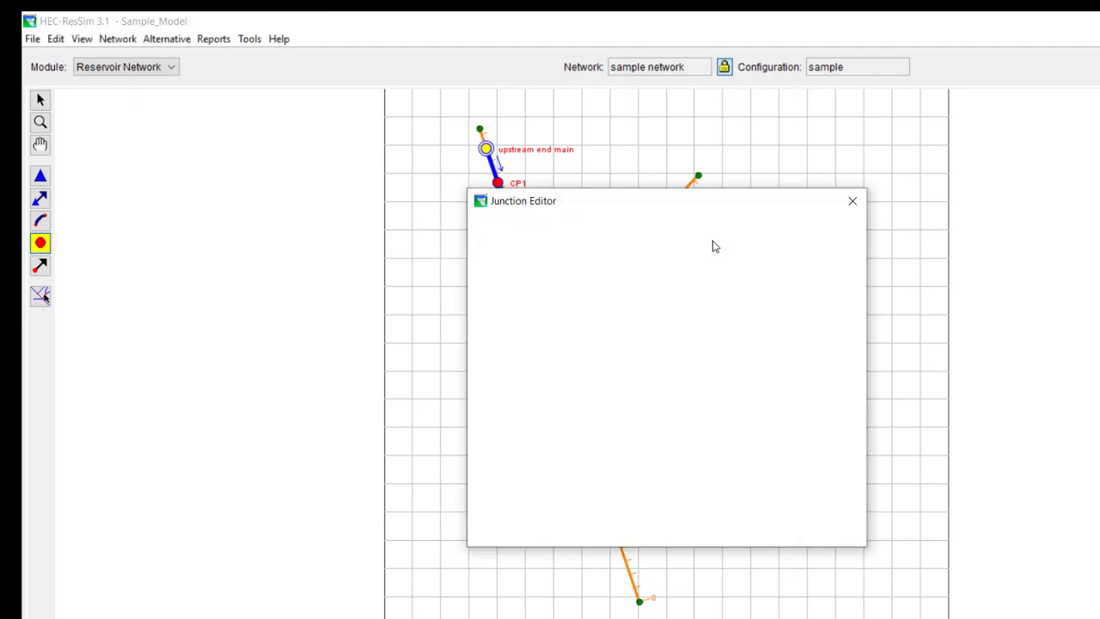
pyautogui.click(519, 326)
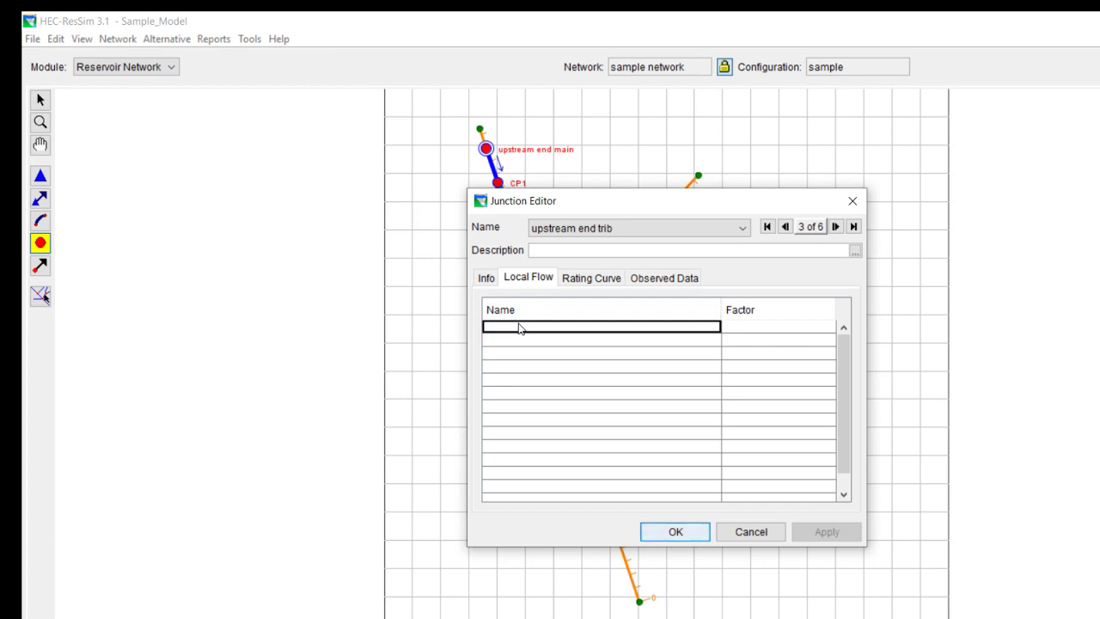
pyautogui.write('trib inflo')
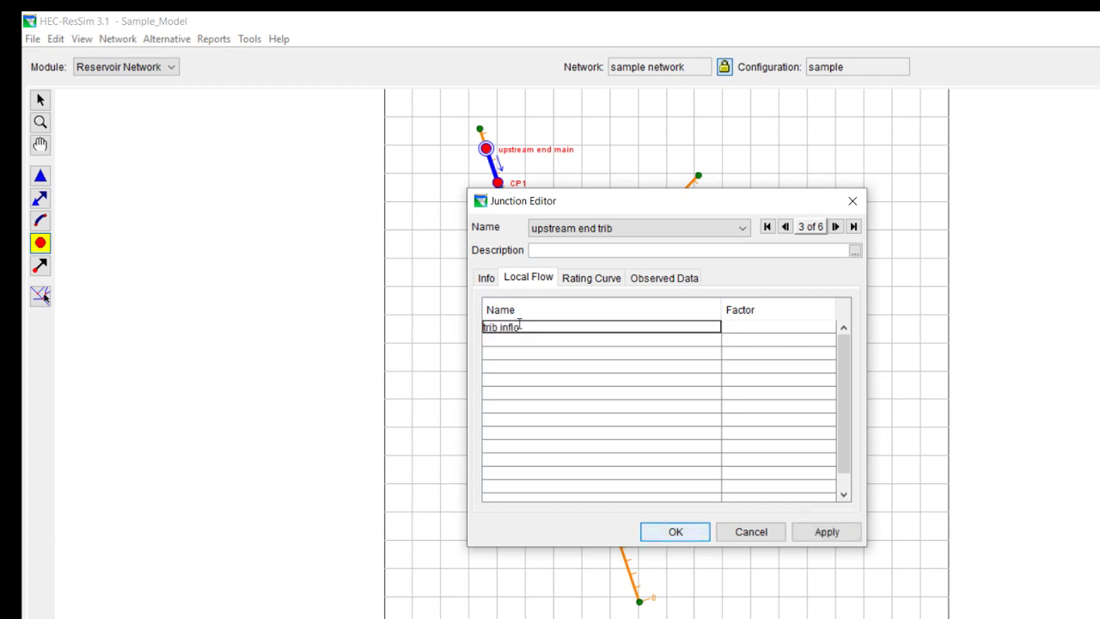
pyautogui.write('w')
pyautogui.press('Tab')
pyautogui.write('1.0')
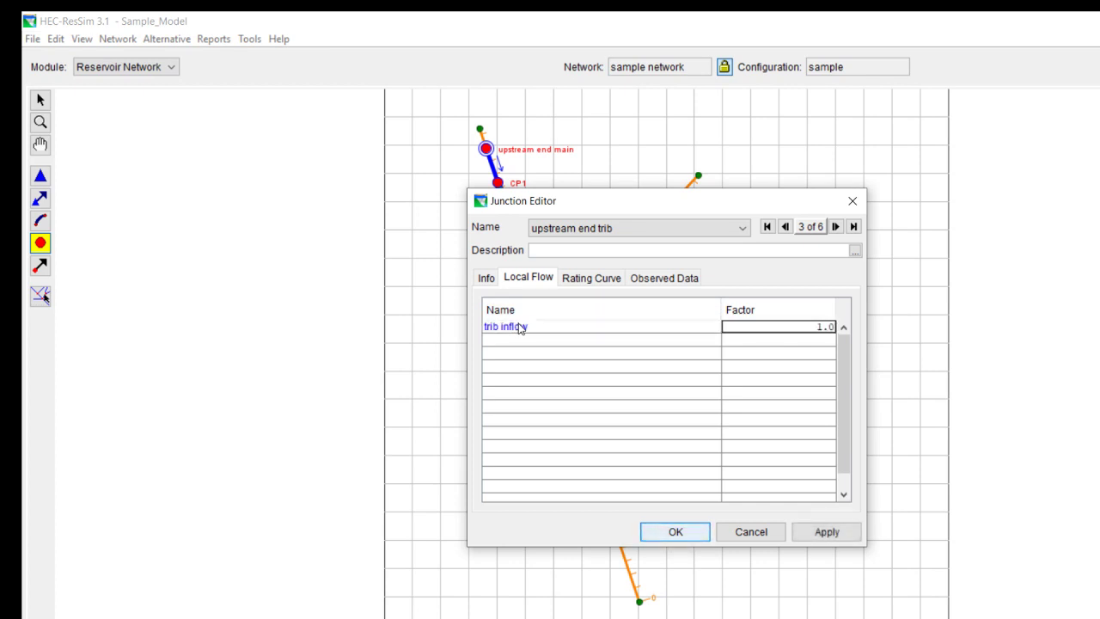
pyautogui.click(826, 532)
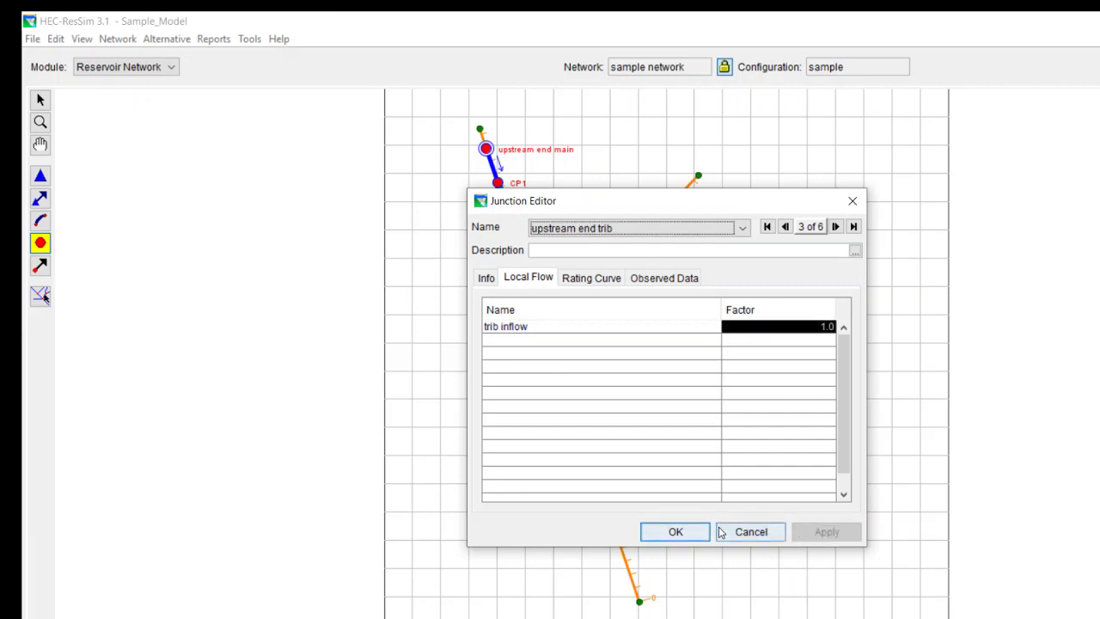
pyautogui.click(674, 531)
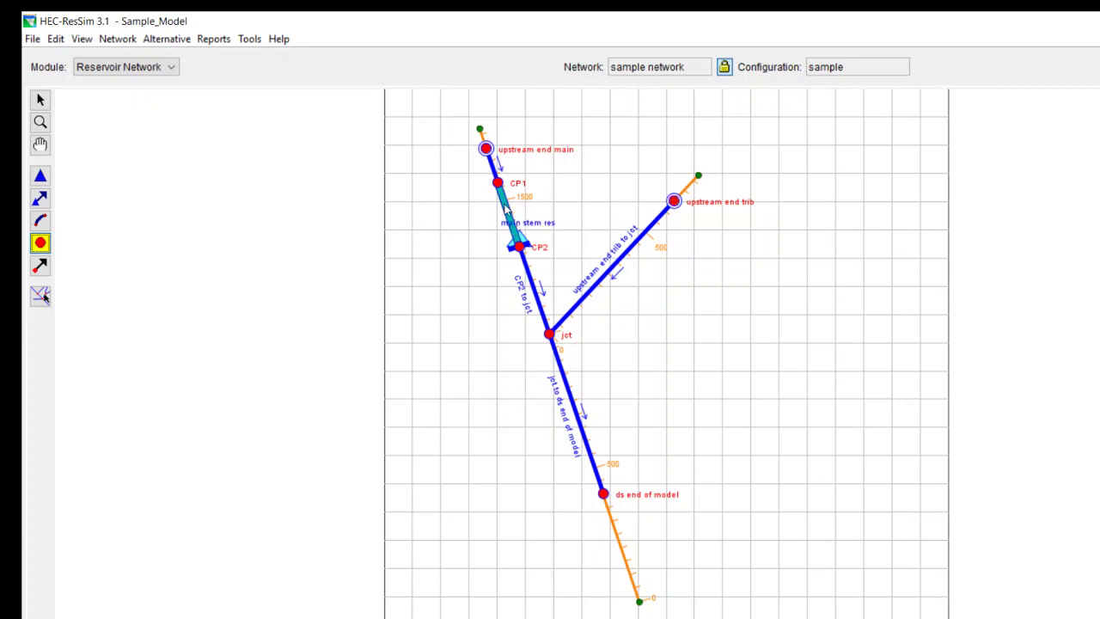
# - Open the main stem res reservoir properties and show its Pool data
pyautogui.click(40, 176)
pyautogui.rightClick(504, 210)
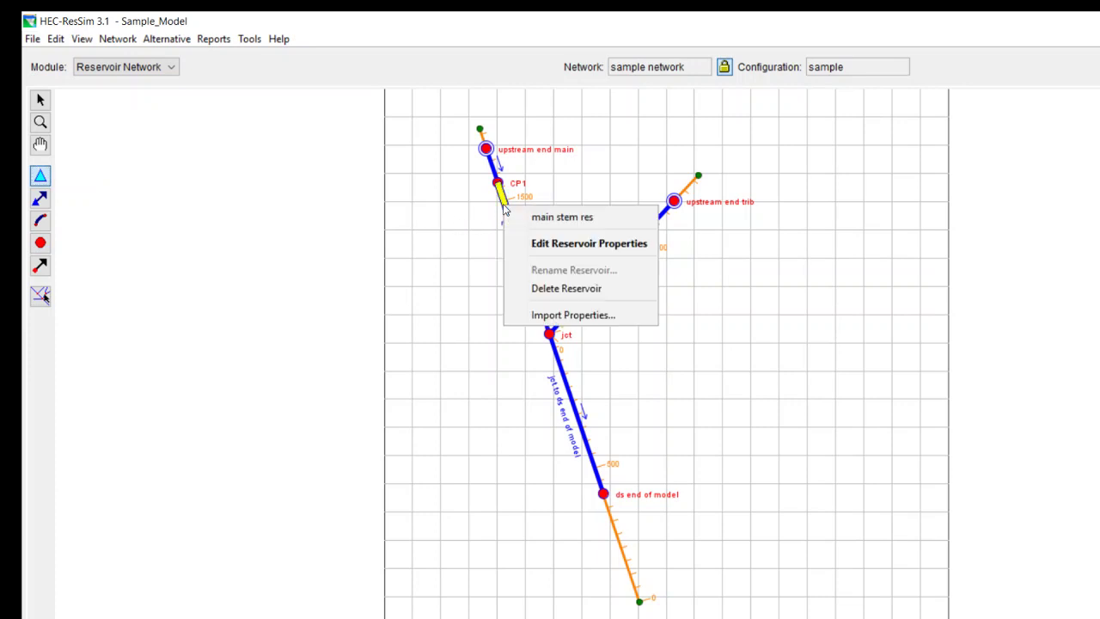
pyautogui.click(552, 245)
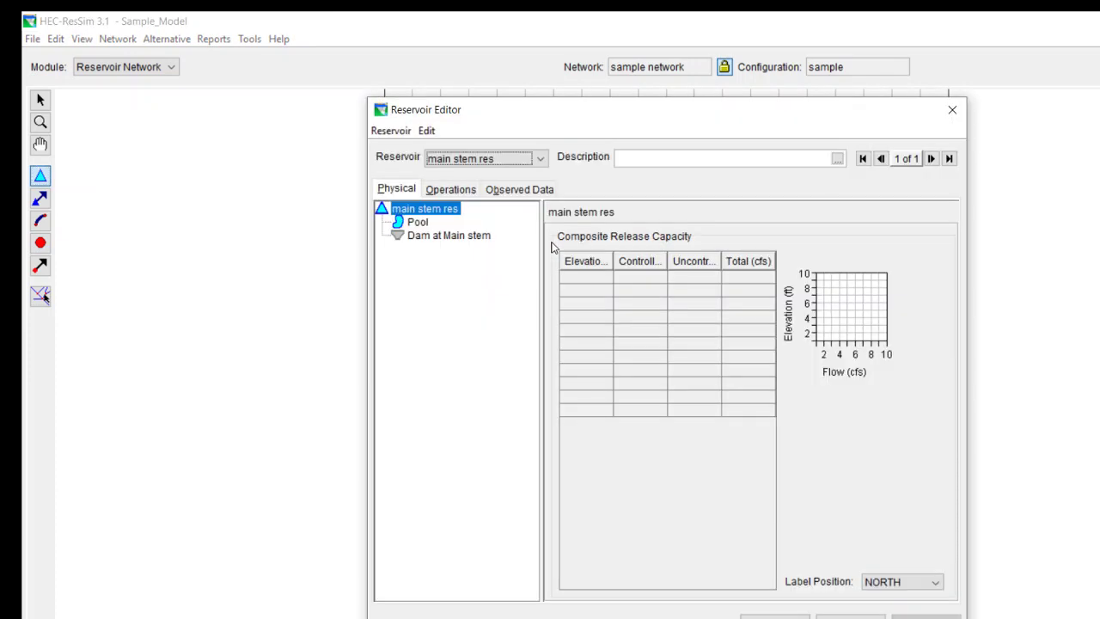
pyautogui.click(426, 225)
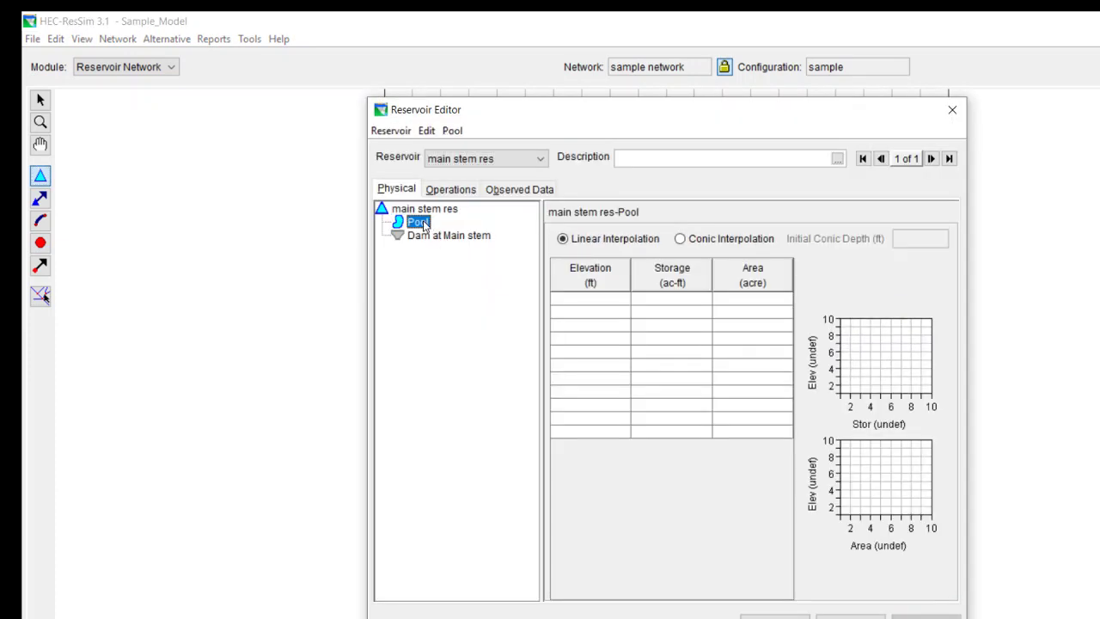
# - Enter pool elevations 0 and 100 ft with storages 500 and 200000, then view Dam at Main stem
pyautogui.click(595, 298)
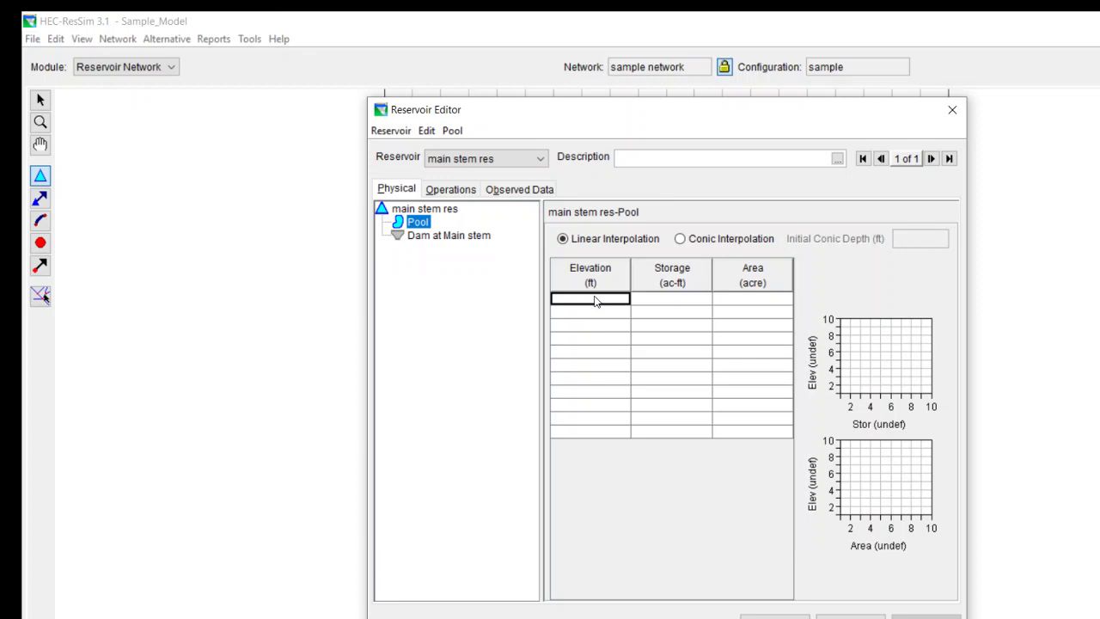
pyautogui.write('0')
pyautogui.press('Return')
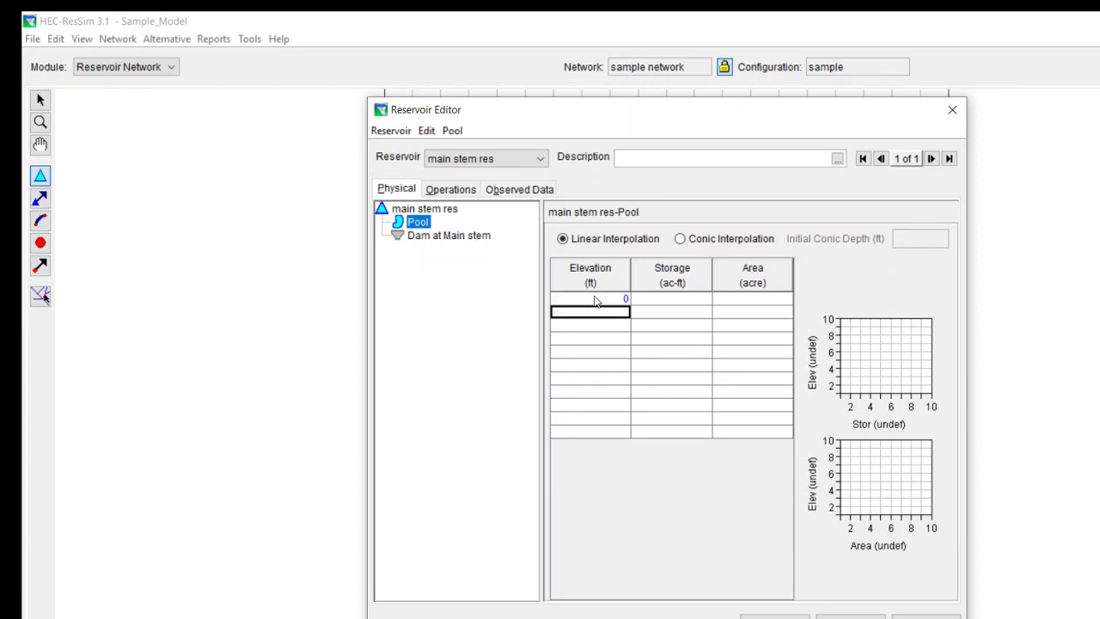
pyautogui.write('100')
pyautogui.press('Tab')
pyautogui.press('Up')
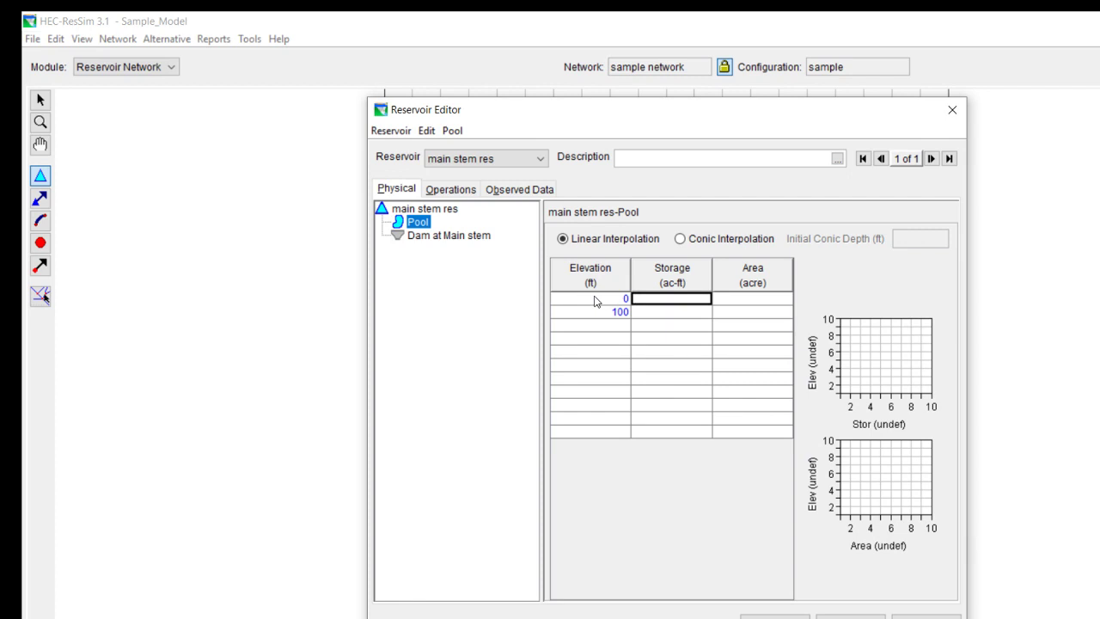
pyautogui.write('500')
pyautogui.press('Return')
pyautogui.write('200')
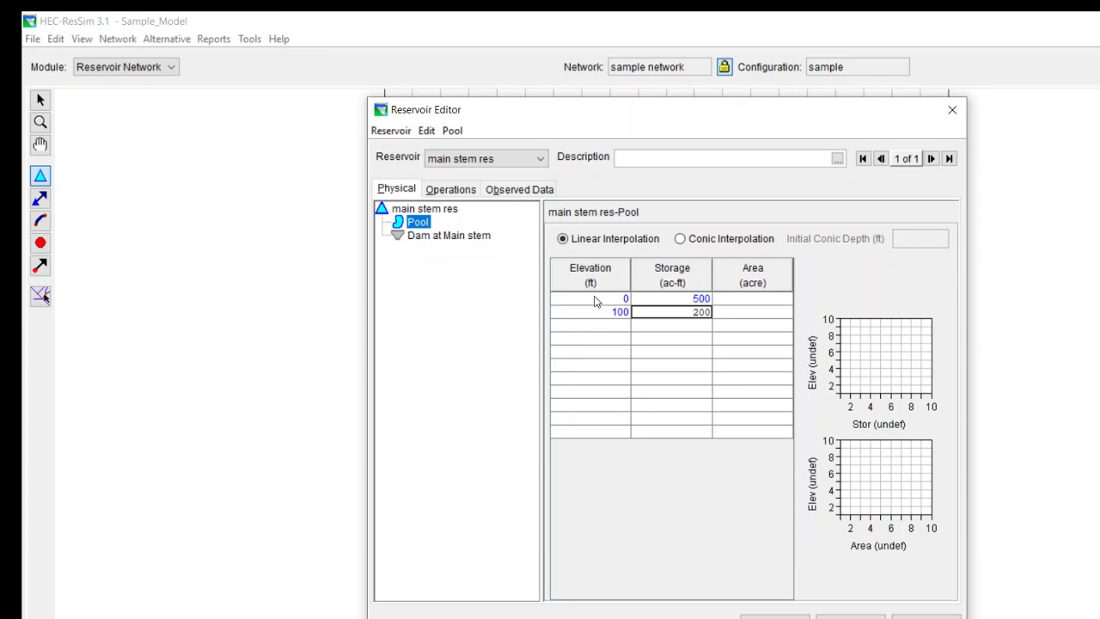
pyautogui.write('000')
pyautogui.click(442, 239)
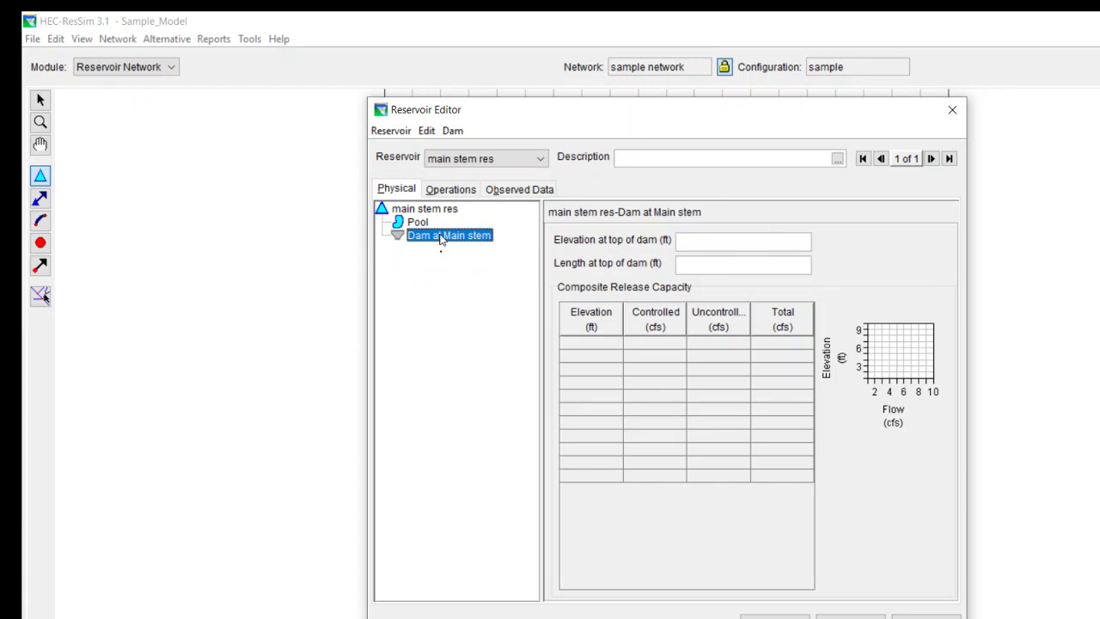
# - Add an uncontrolled outlet to Dam at Main stem, then delete it
pyautogui.rightClick(441, 239)
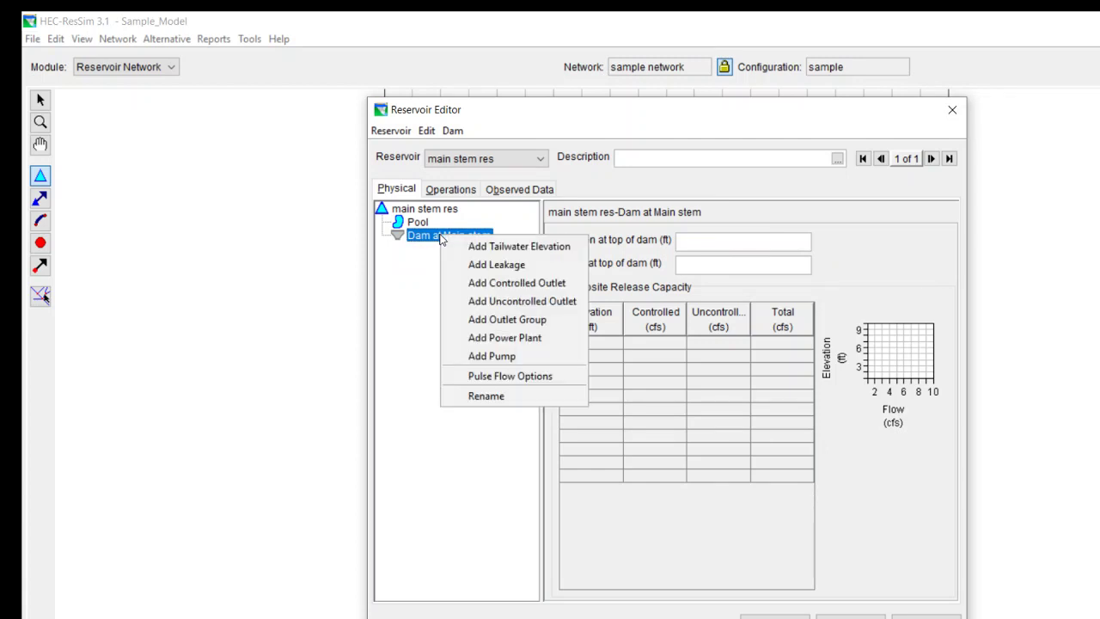
pyautogui.click(494, 301)
pyautogui.rightClick(462, 258)
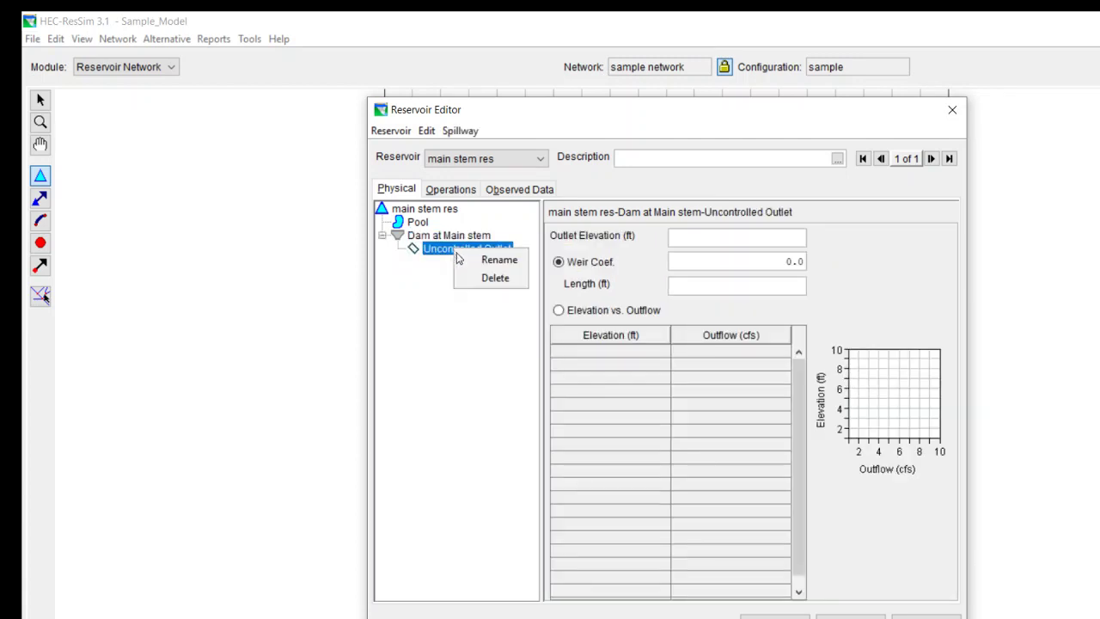
pyautogui.click(495, 275)
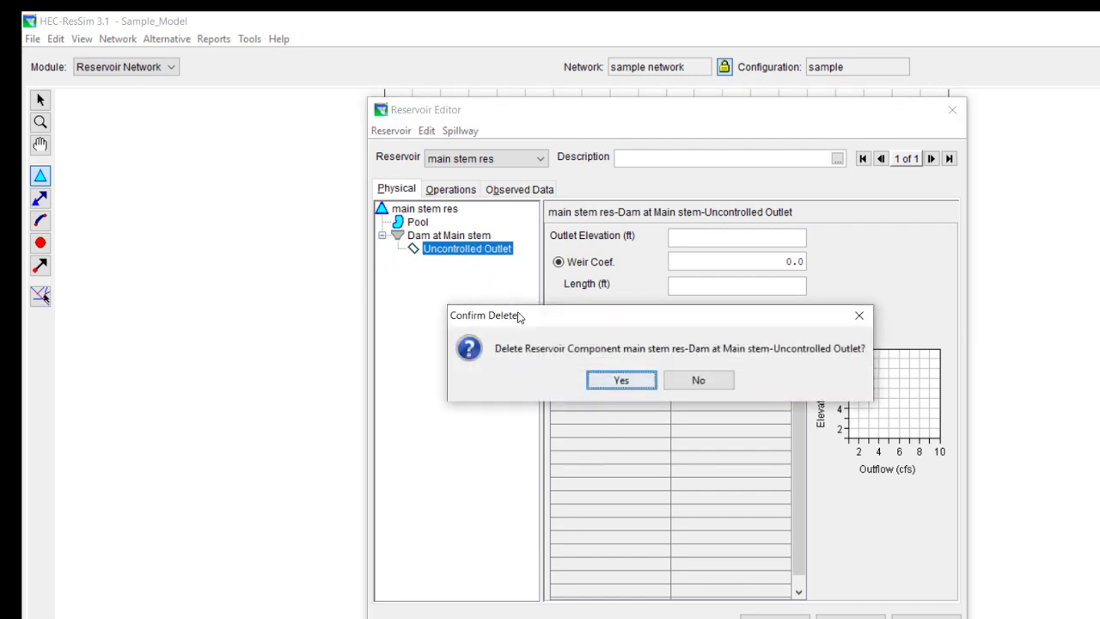
pyautogui.click(625, 381)
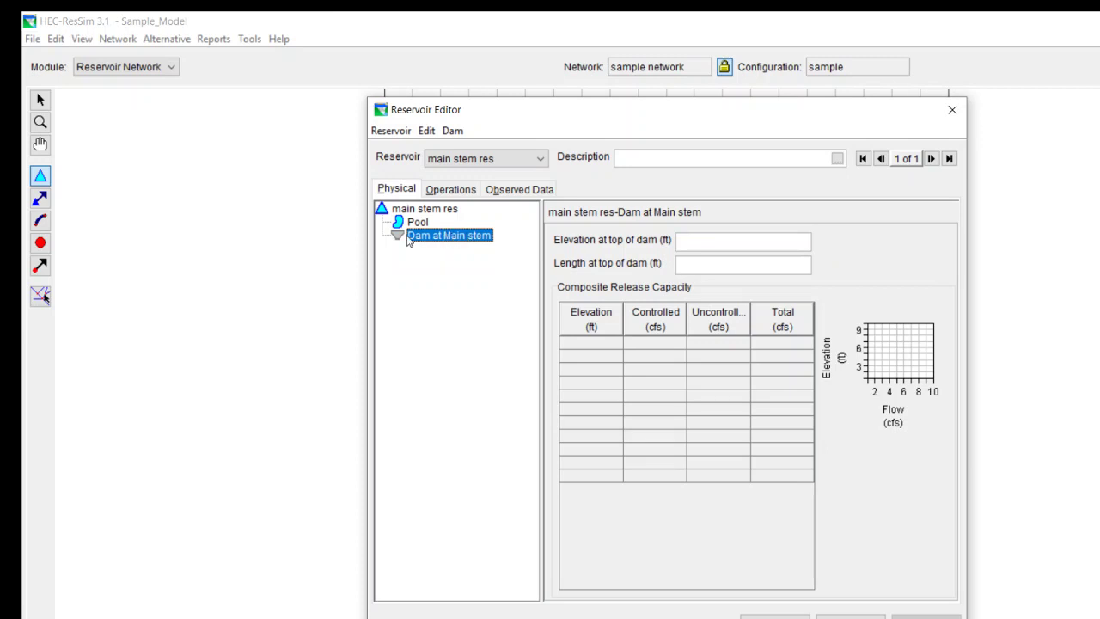
# - Add a controlled outlet to Dam at Main stem
pyautogui.click(419, 223)
pyautogui.click(429, 238)
pyautogui.rightClick(440, 237)
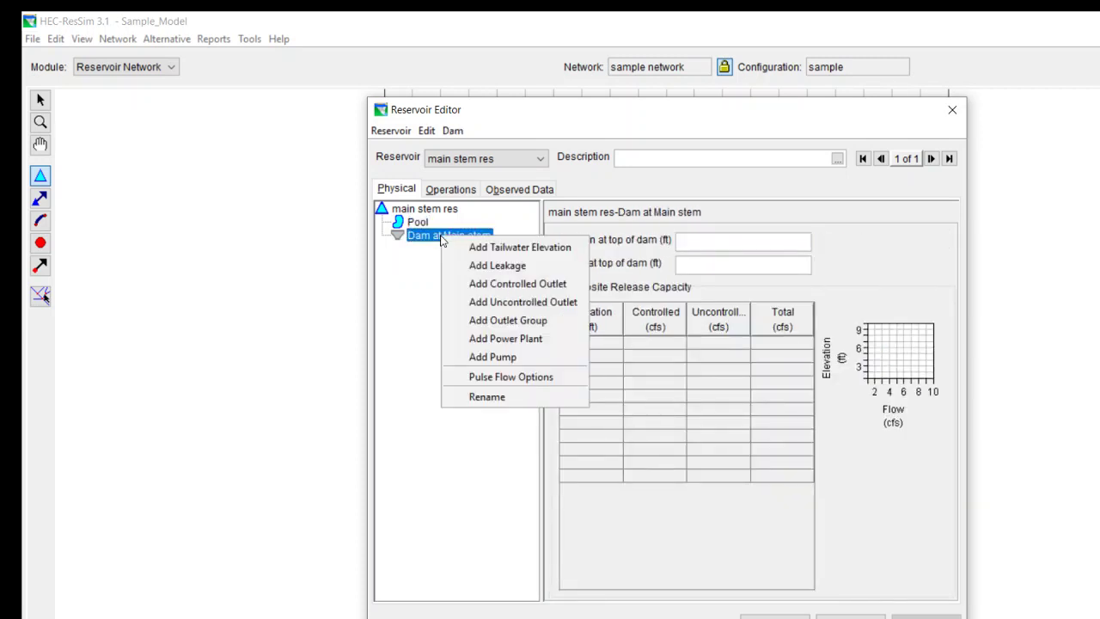
pyautogui.click(498, 286)
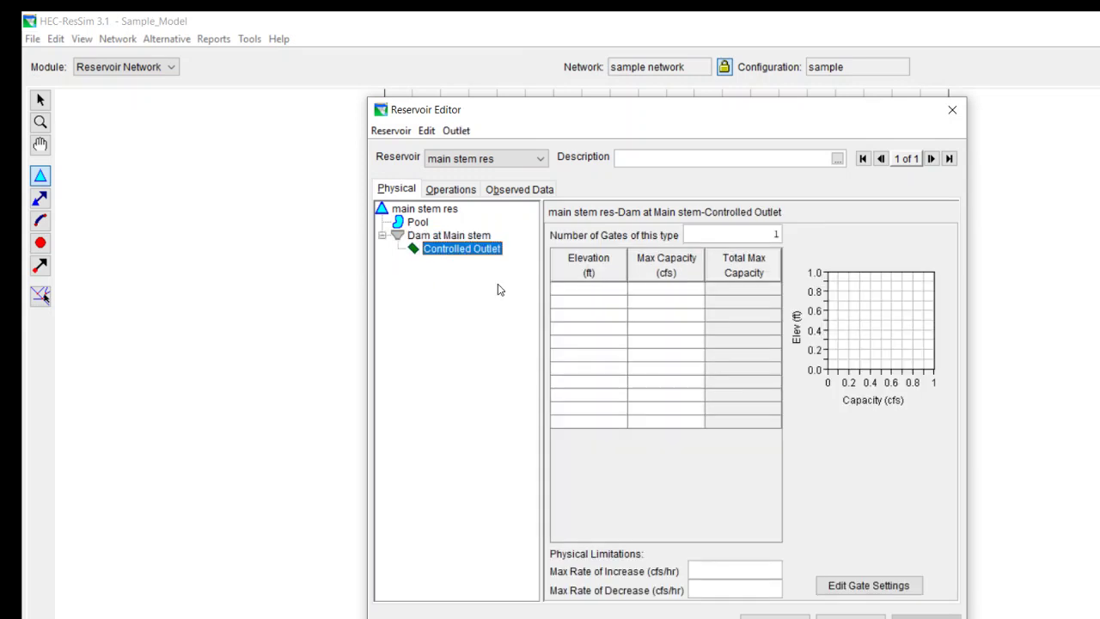
# - Fill the controlled outlet table: elevations 0 and 100 ft, each with 10000 cfs max capacity
pyautogui.click(593, 290)
pyautogui.write('0')
pyautogui.press('Return')
pyautogui.write('100')
pyautogui.press('Tab')
pyautogui.press('Up')
pyautogui.write('100')
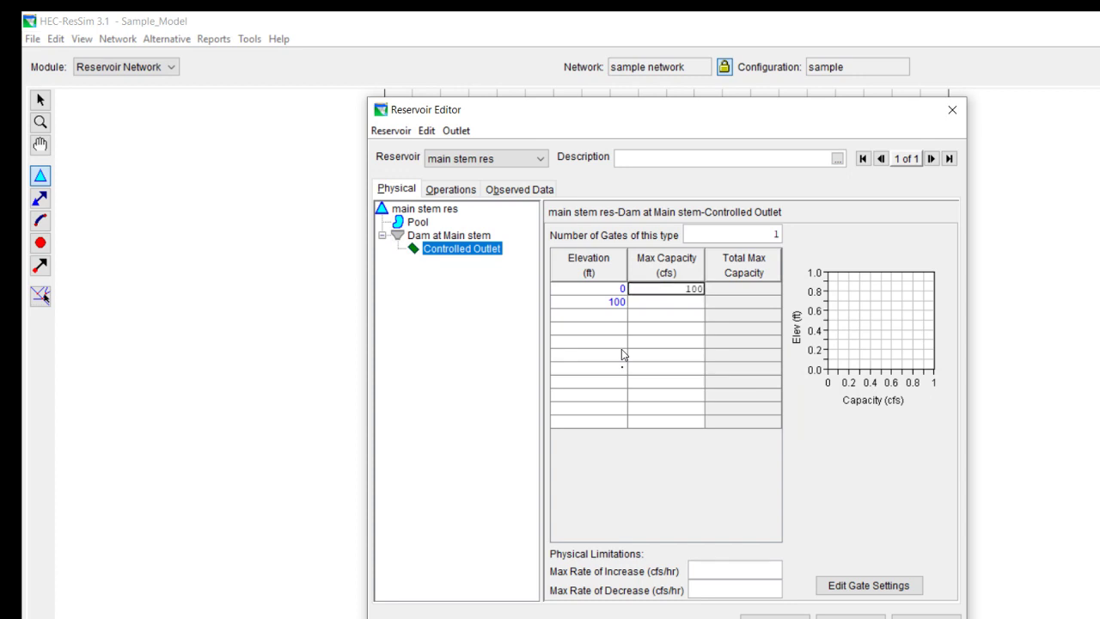
pyautogui.write('00')
pyautogui.press('Return')
pyautogui.write('10000')
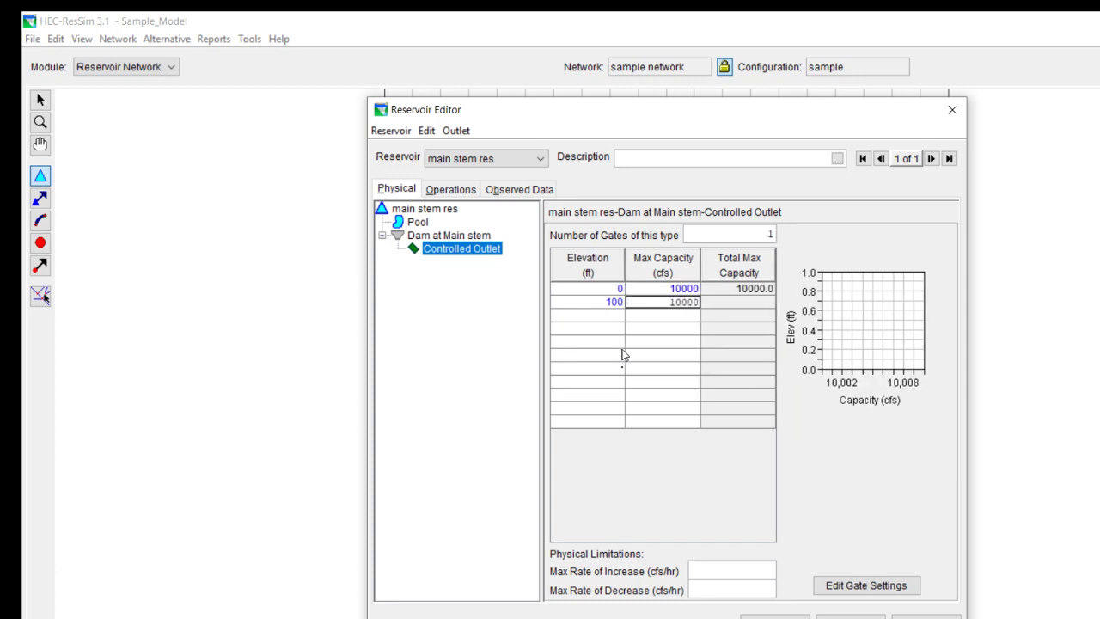
pyautogui.click(644, 317)
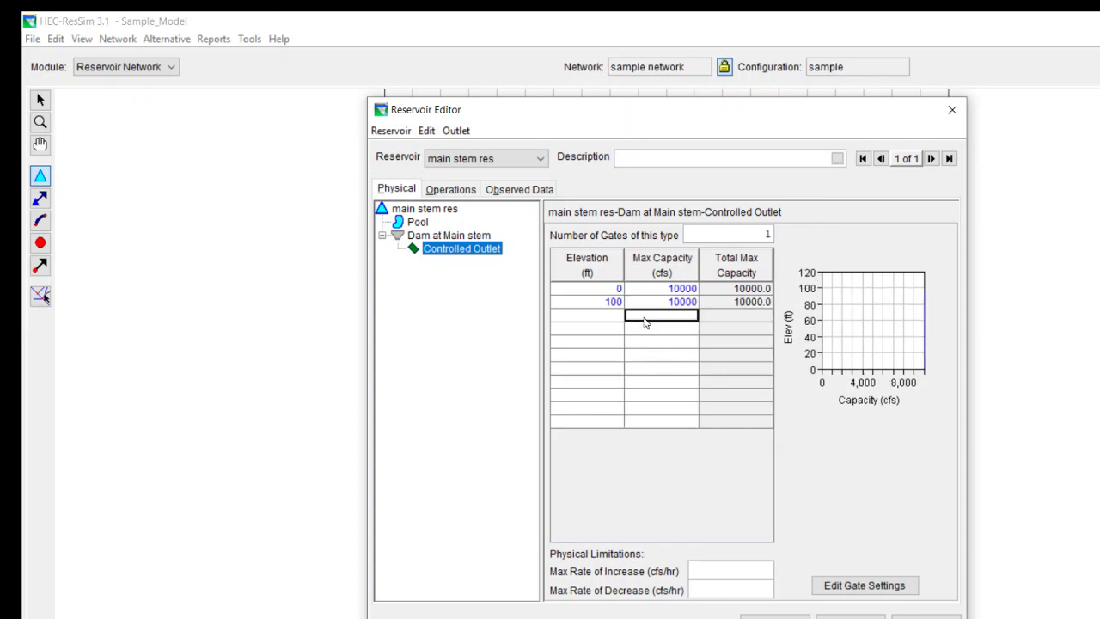
# - Create a new operation set named 'flow thru' under the reservoir's operations
pyautogui.click(446, 191)
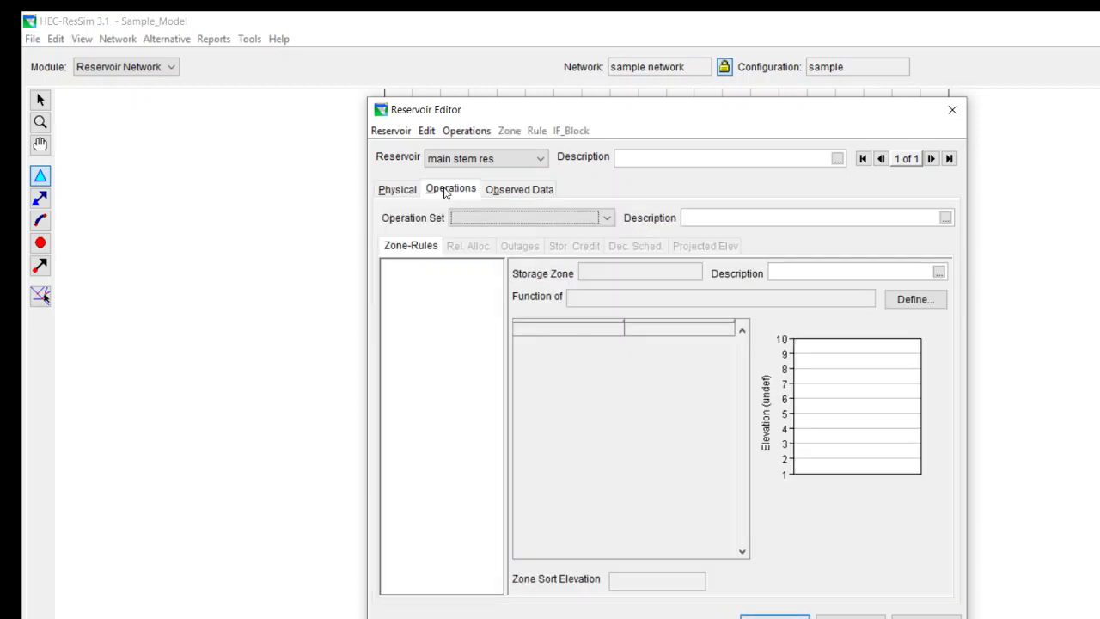
pyautogui.click(465, 133)
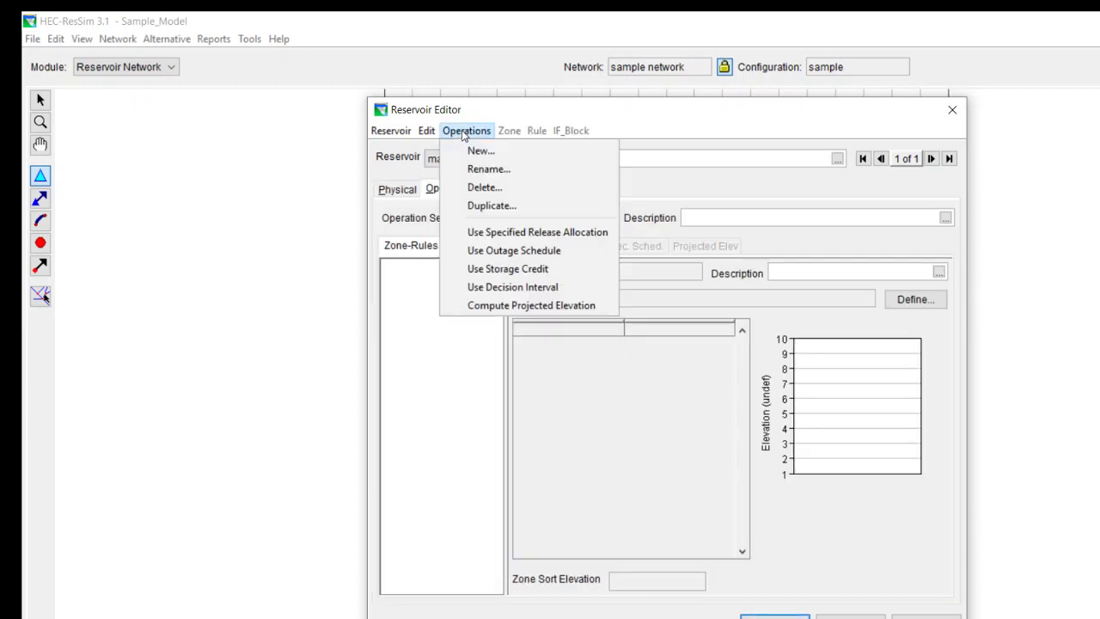
pyautogui.click(472, 155)
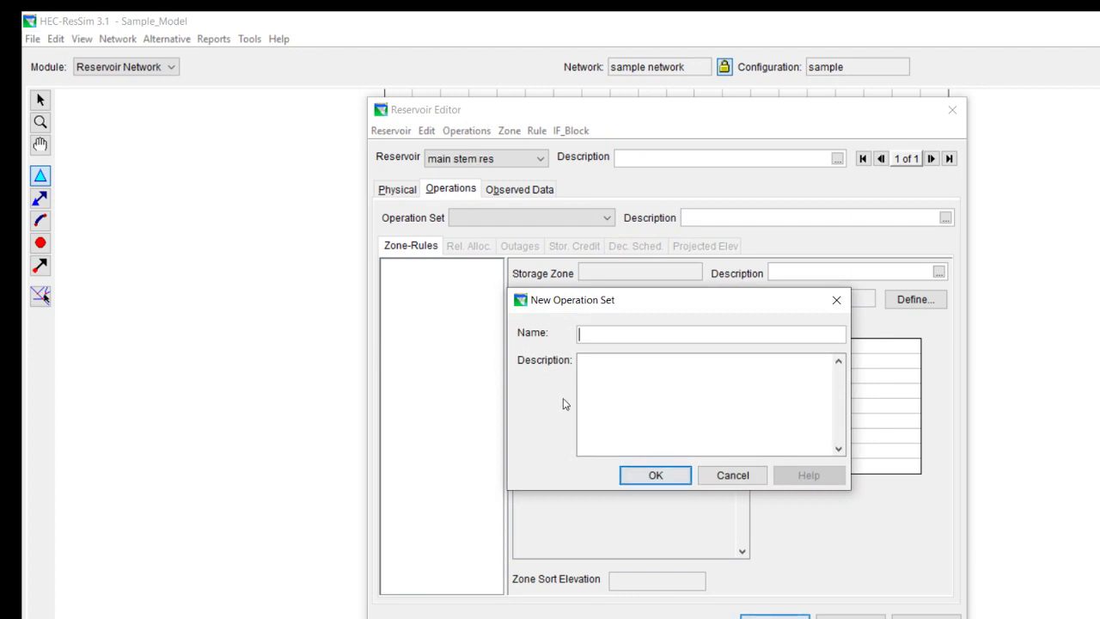
pyautogui.write('flow thru')
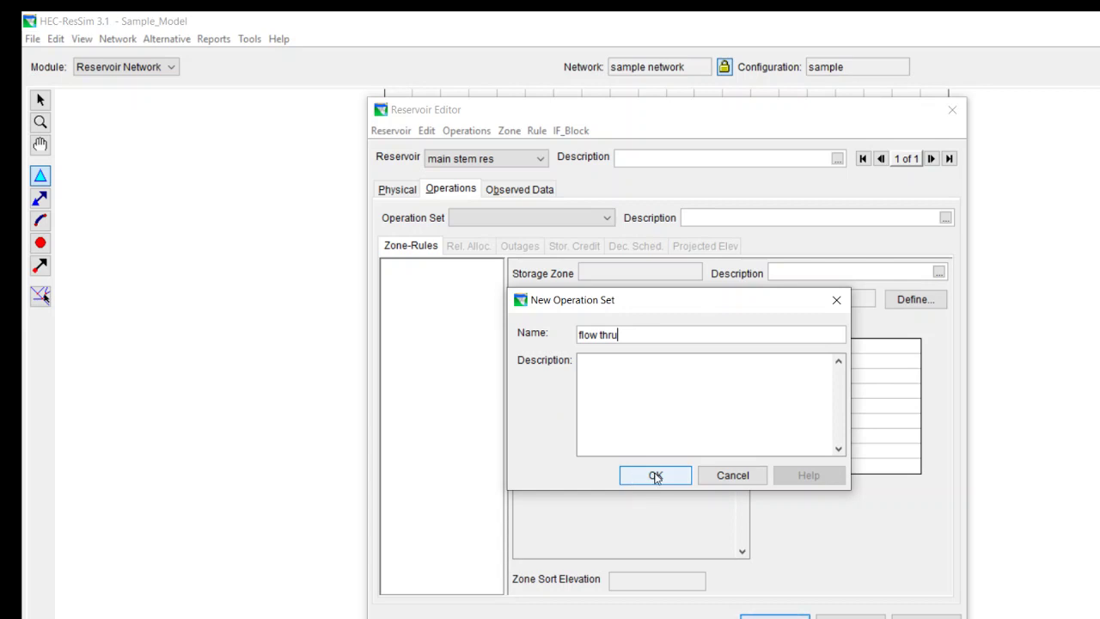
pyautogui.click(643, 477)
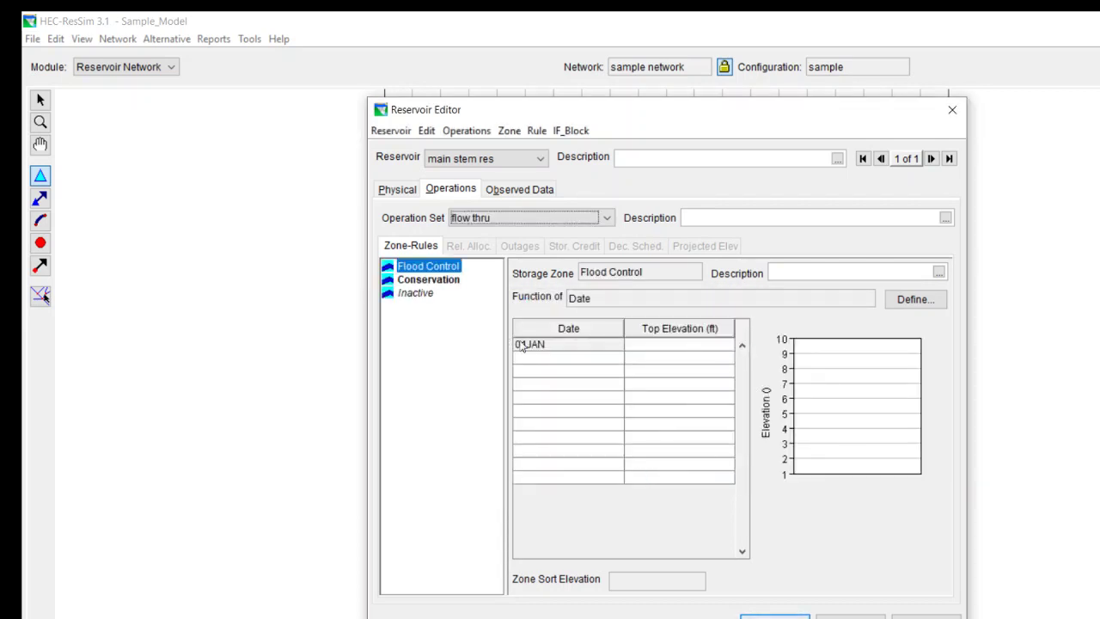
# - Set Flood Control, Conservation and Inactive top elevations to 90, 75 and 50 ft, then close the editor
pyautogui.click(671, 347)
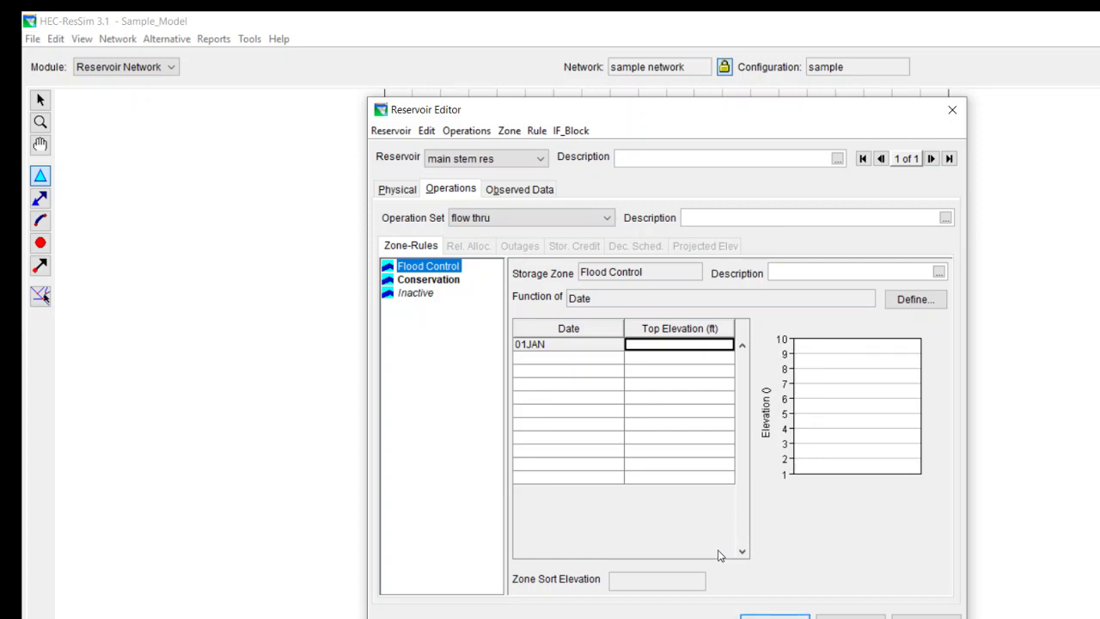
pyautogui.write('90')
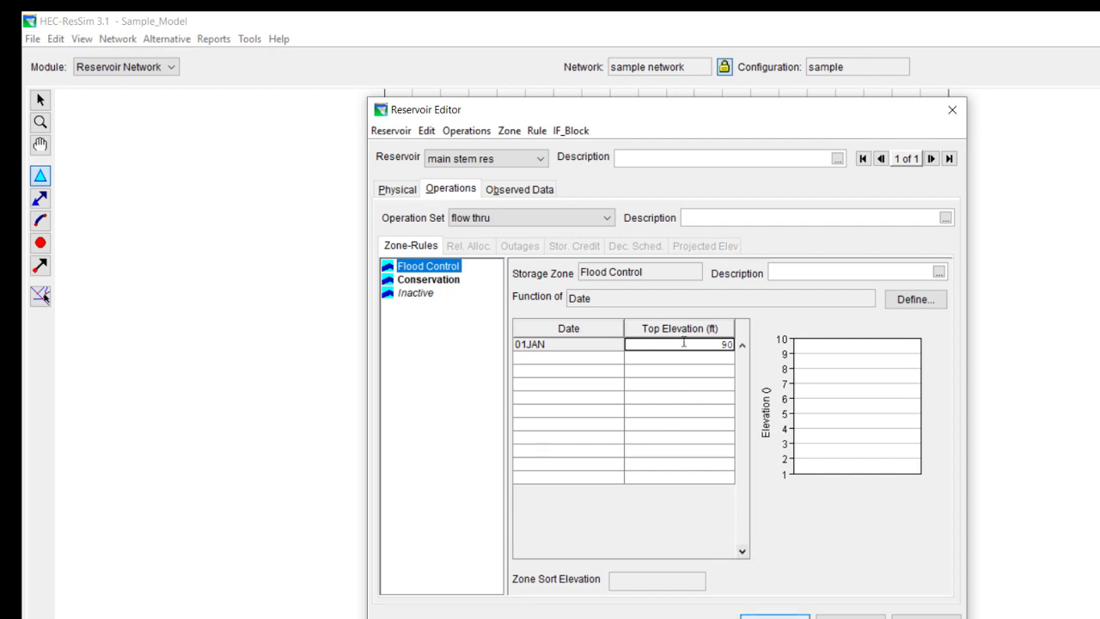
pyautogui.click(434, 284)
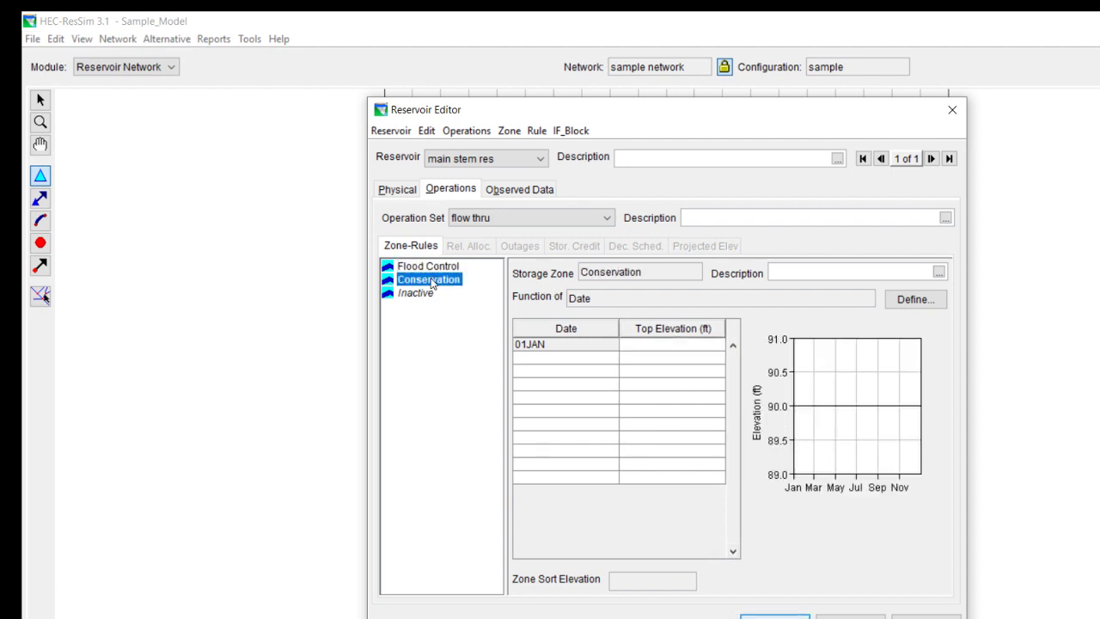
pyautogui.click(685, 347)
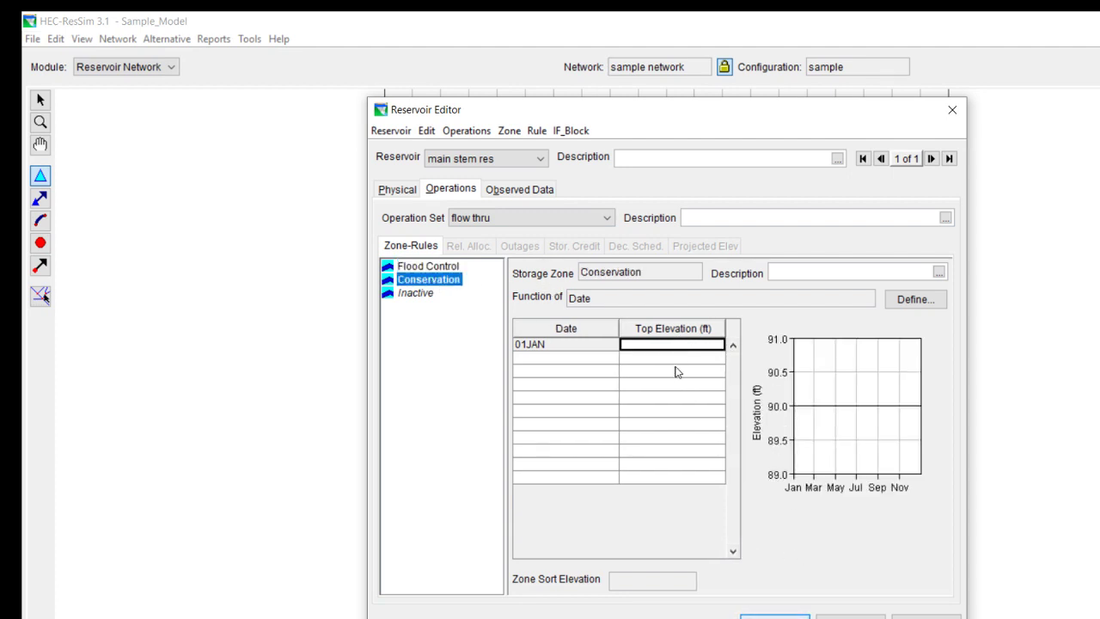
pyautogui.write('75')
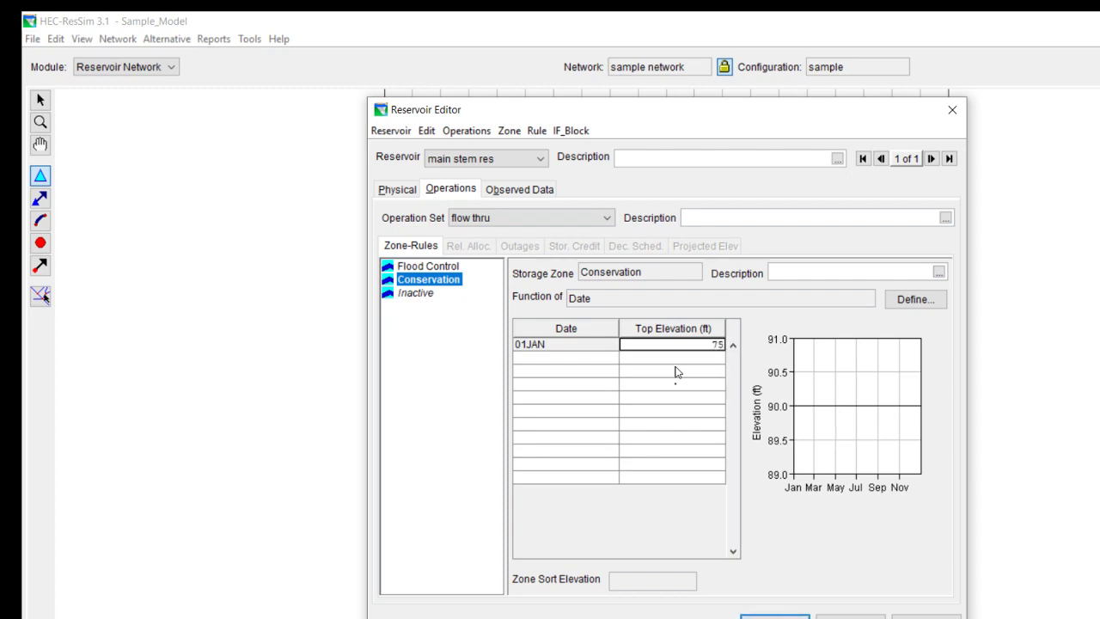
pyautogui.click(423, 294)
pyautogui.click(679, 346)
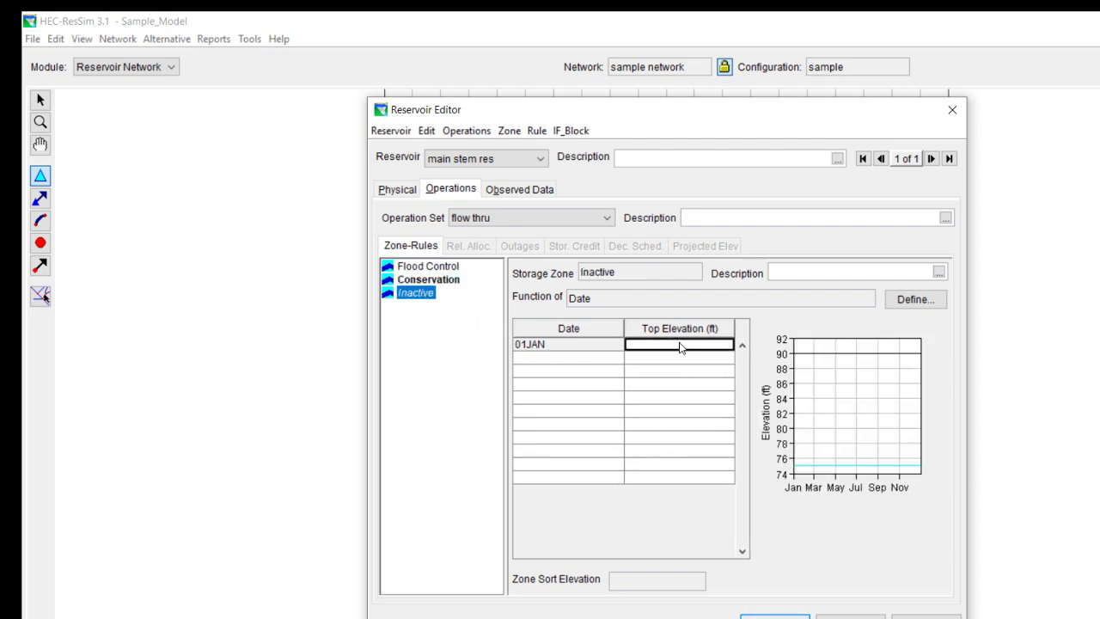
pyautogui.write('50')
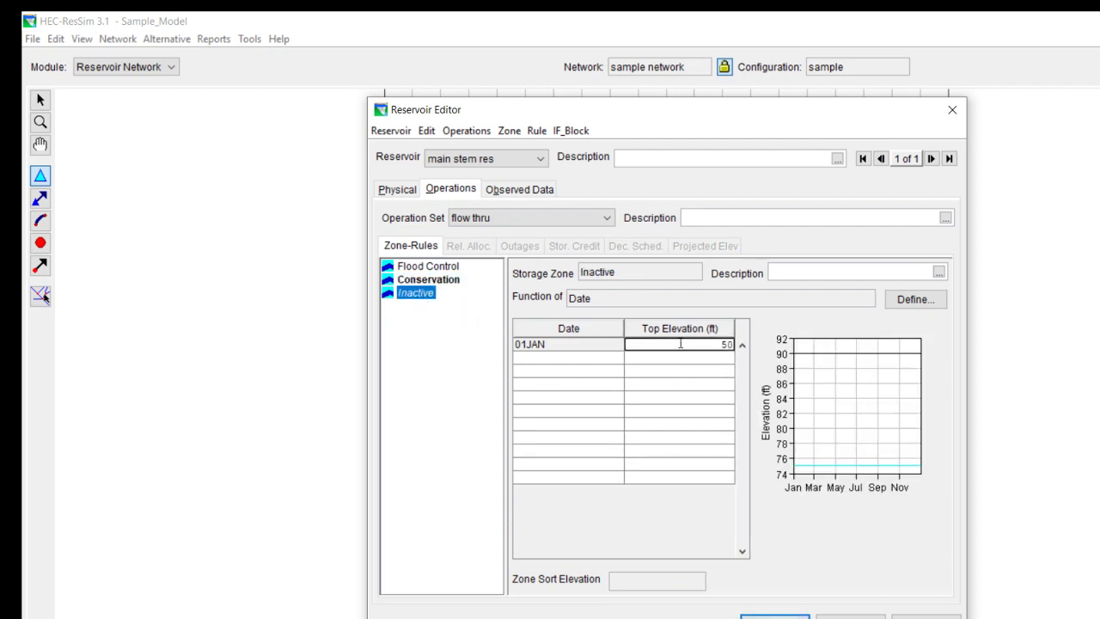
pyautogui.click(456, 282)
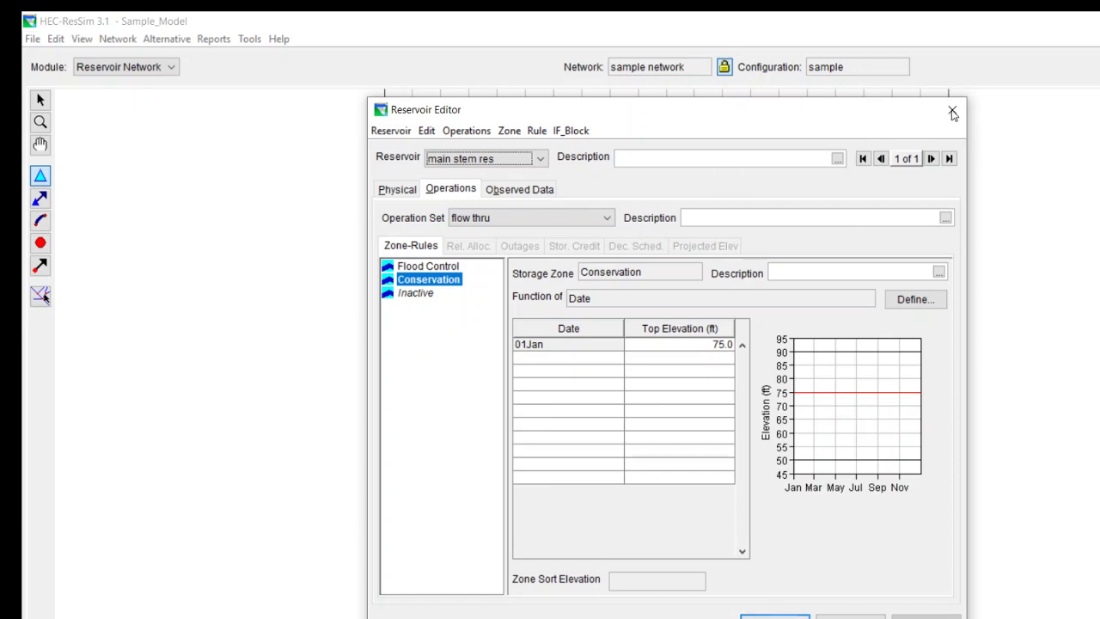
pyautogui.click(851, 615)
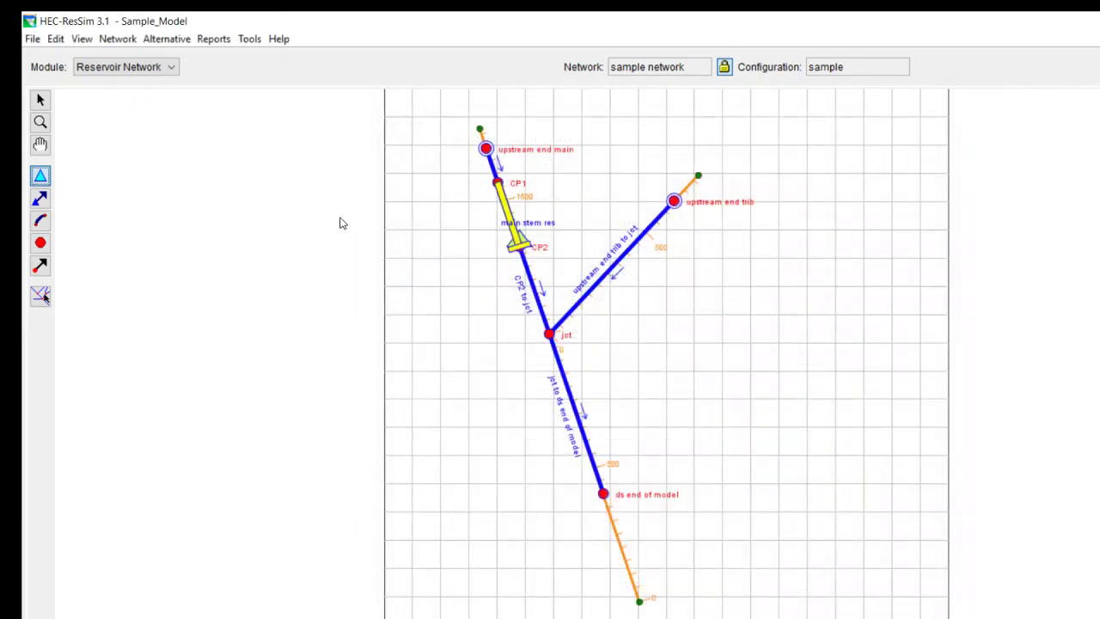
# - In the Alternative Editor, start a new alternative and name it 'flow thru'
pyautogui.click(172, 39)
pyautogui.click(179, 59)
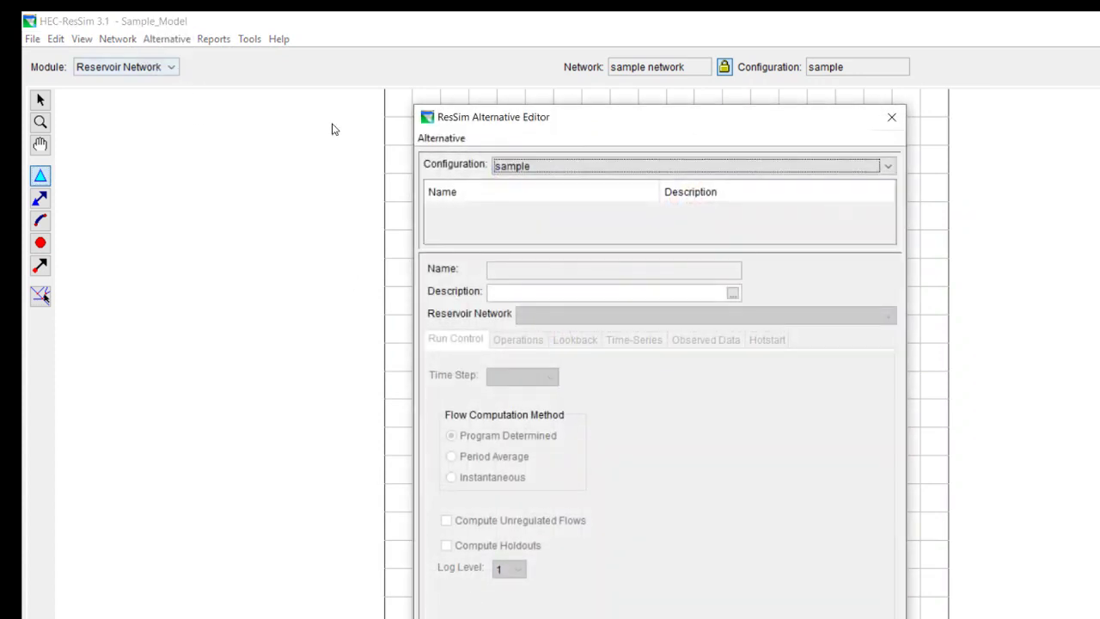
pyautogui.click(451, 139)
pyautogui.click(453, 157)
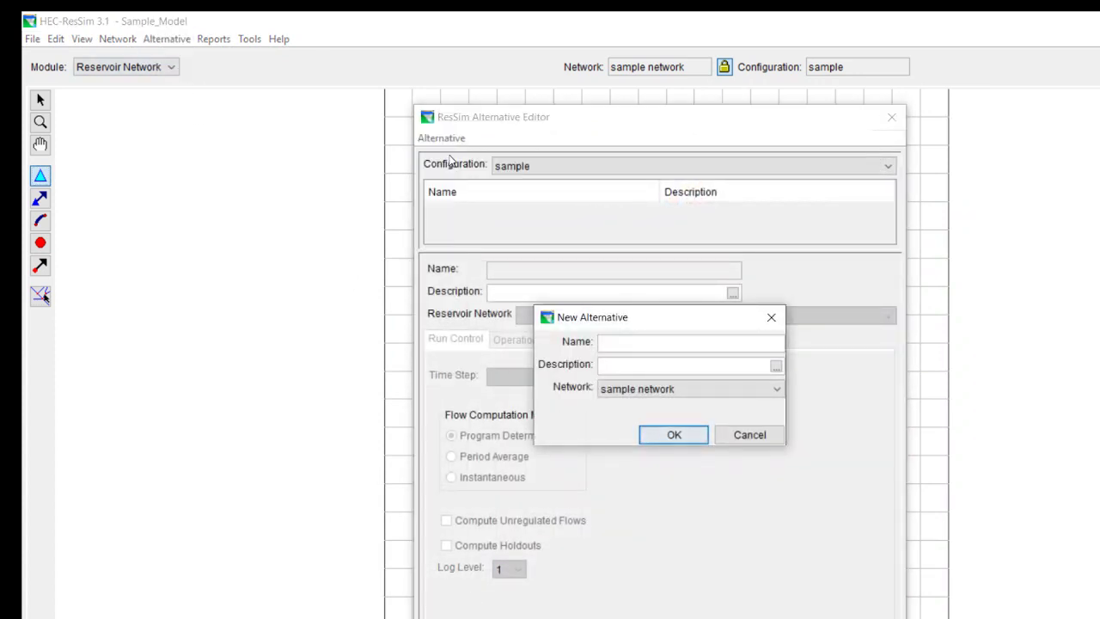
pyautogui.click(614, 342)
pyautogui.write('flow trhru')
# - Create the alternative with a 1 Hour time step and the flow thru operation set for main stem res
pyautogui.click(660, 439)
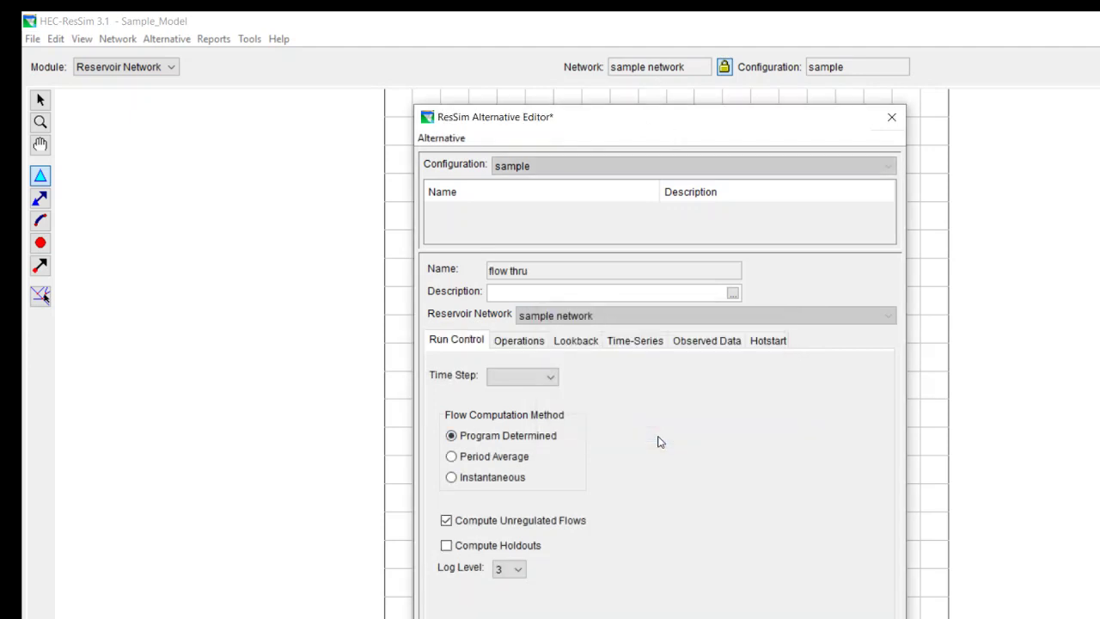
pyautogui.click(551, 380)
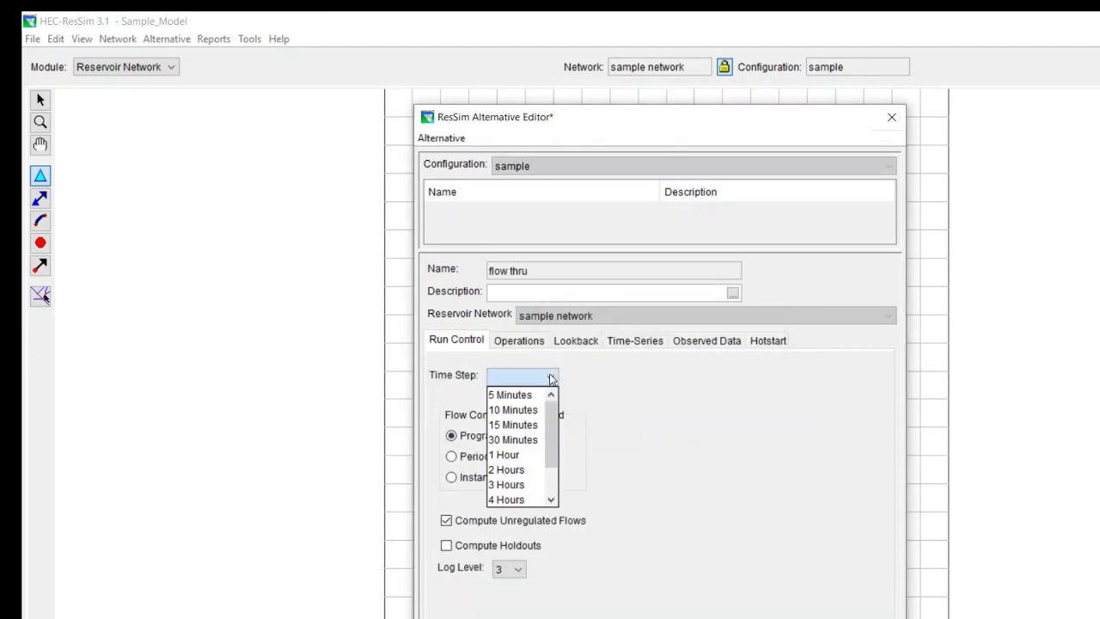
pyautogui.click(518, 458)
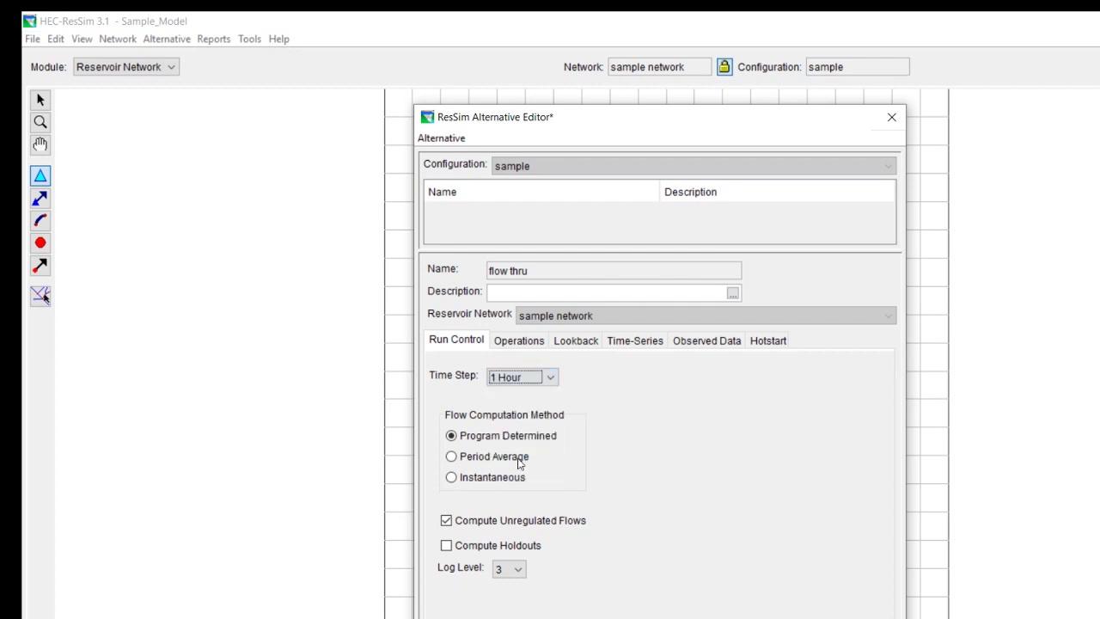
pyautogui.click(523, 342)
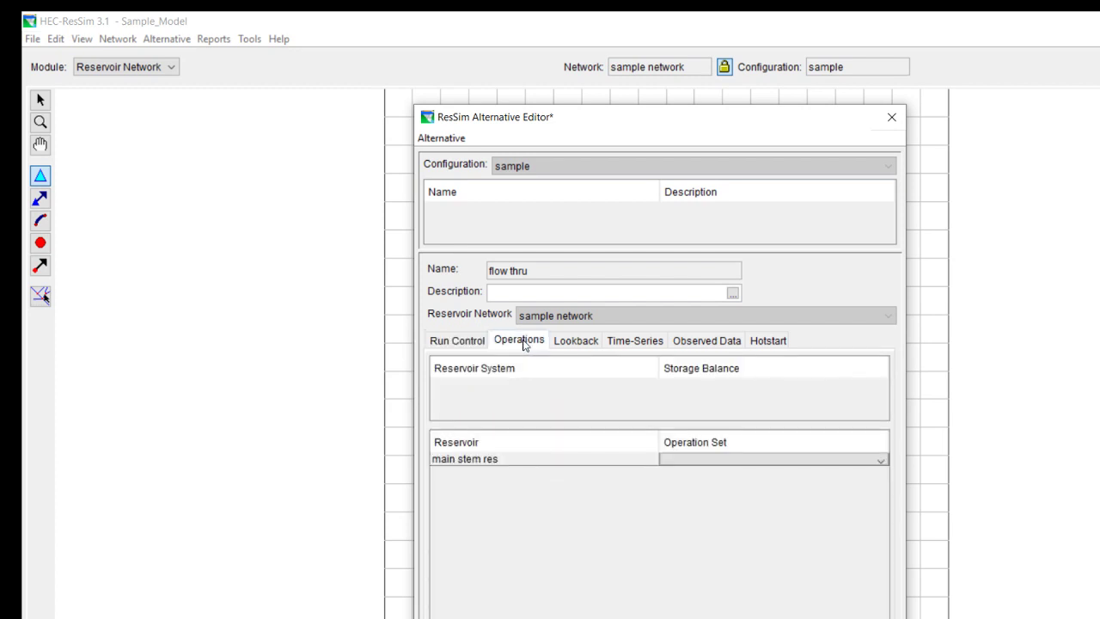
pyautogui.click(709, 462)
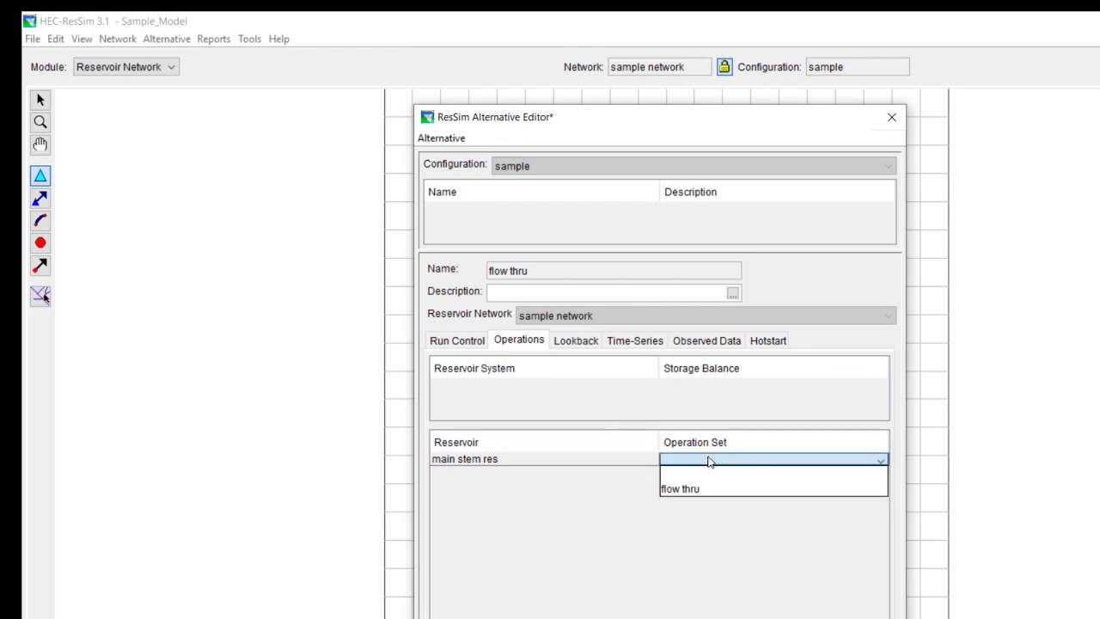
pyautogui.click(715, 489)
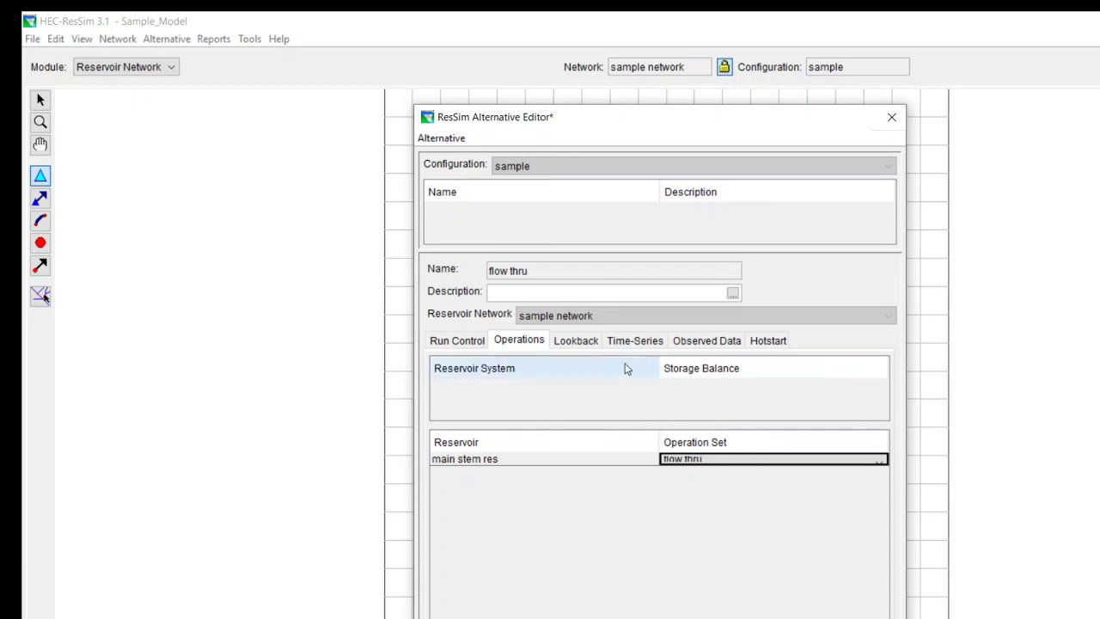
pyautogui.click(585, 341)
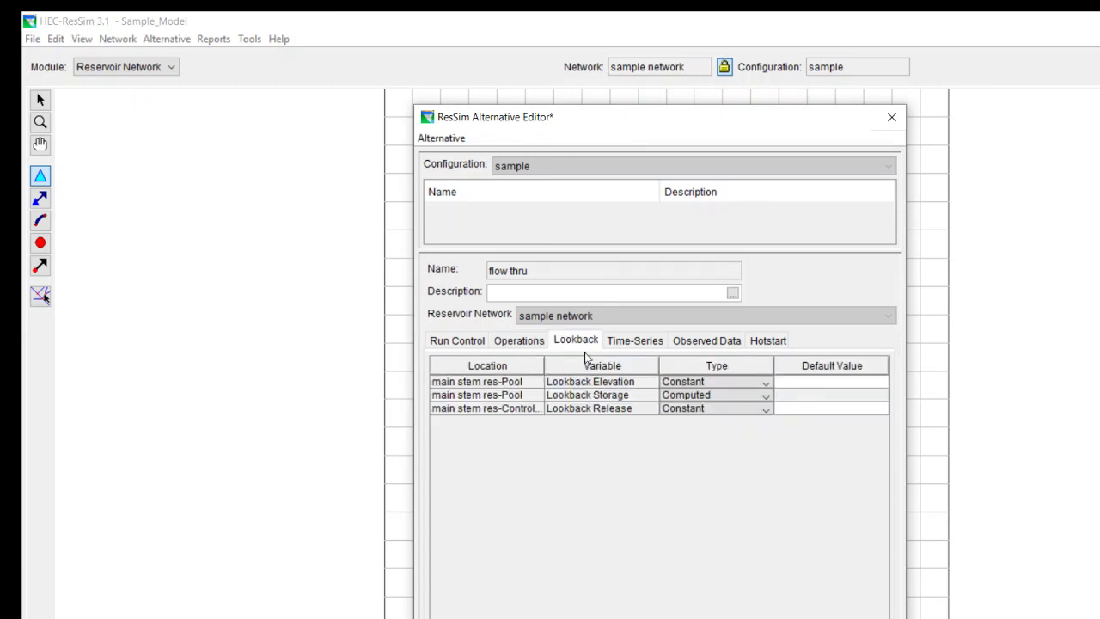
# - Set lookback default elevation 75 and release 500, then select main inflow among time-series inputs
pyautogui.click(803, 382)
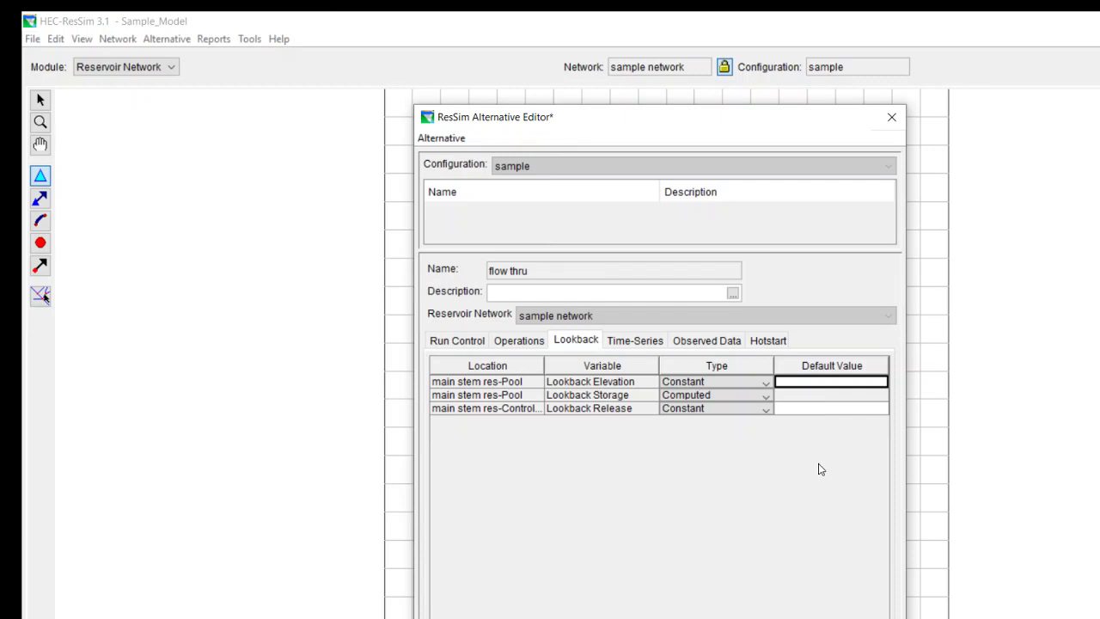
pyautogui.write('75')
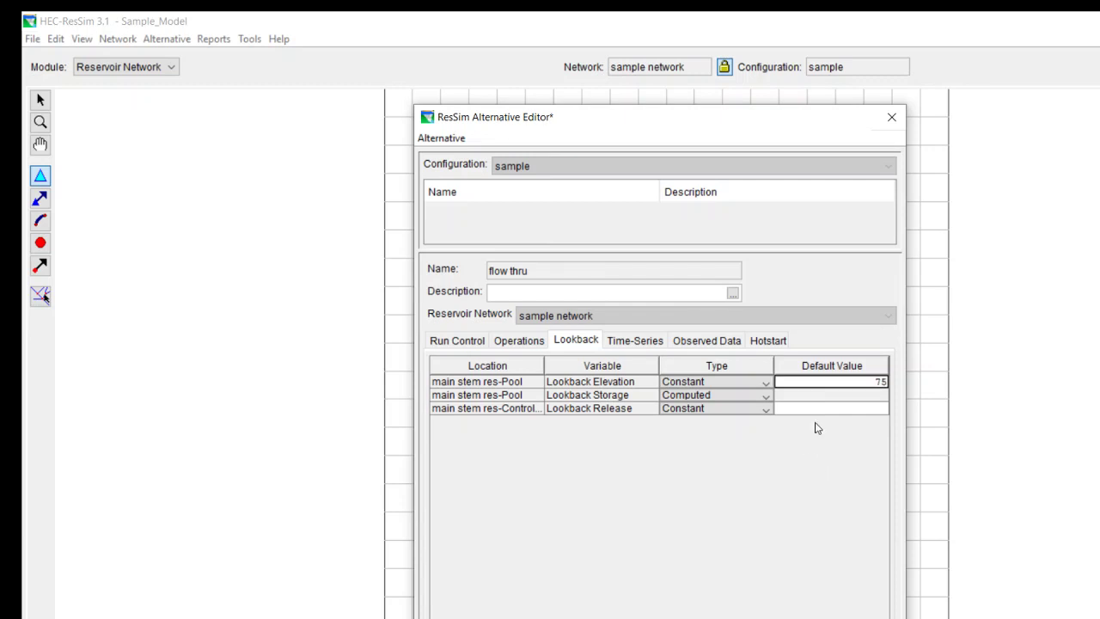
pyautogui.click(839, 410)
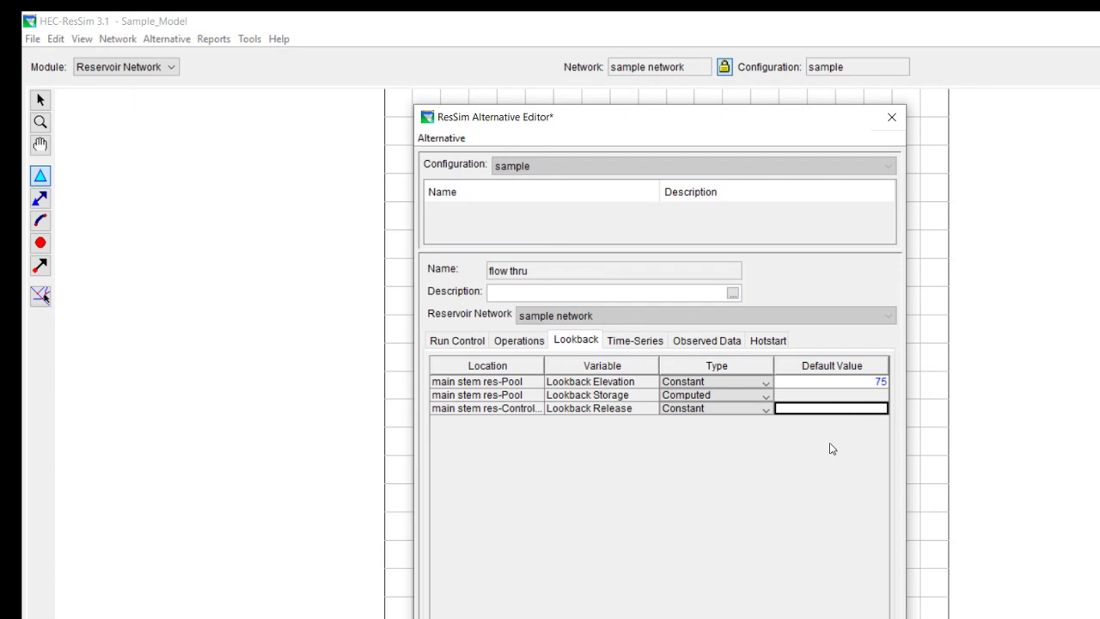
pyautogui.write('500')
pyautogui.click(636, 342)
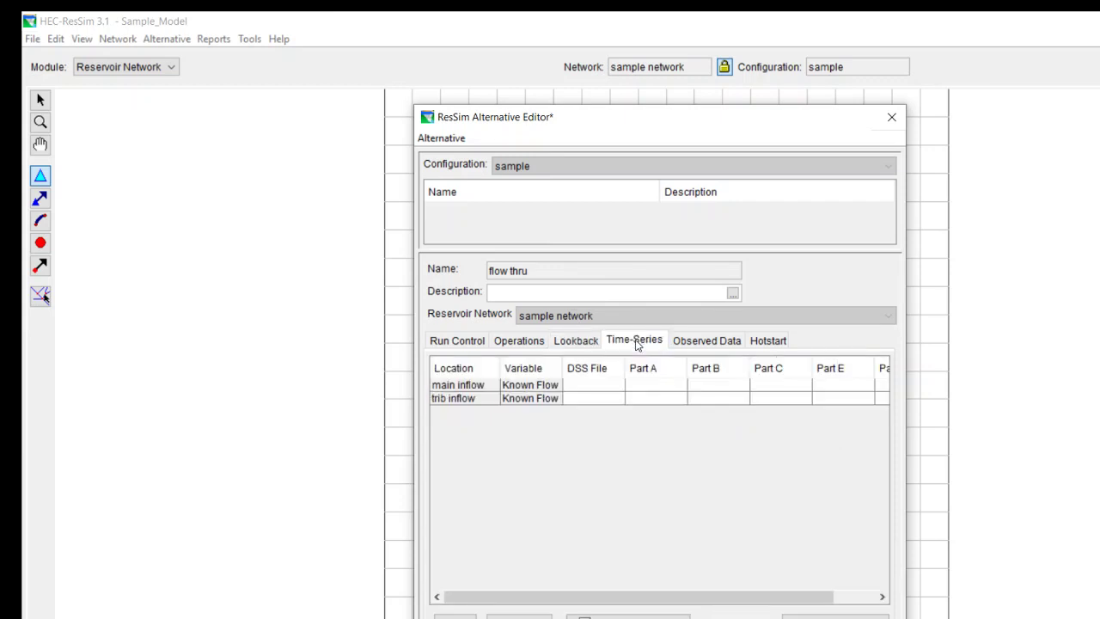
pyautogui.click(589, 387)
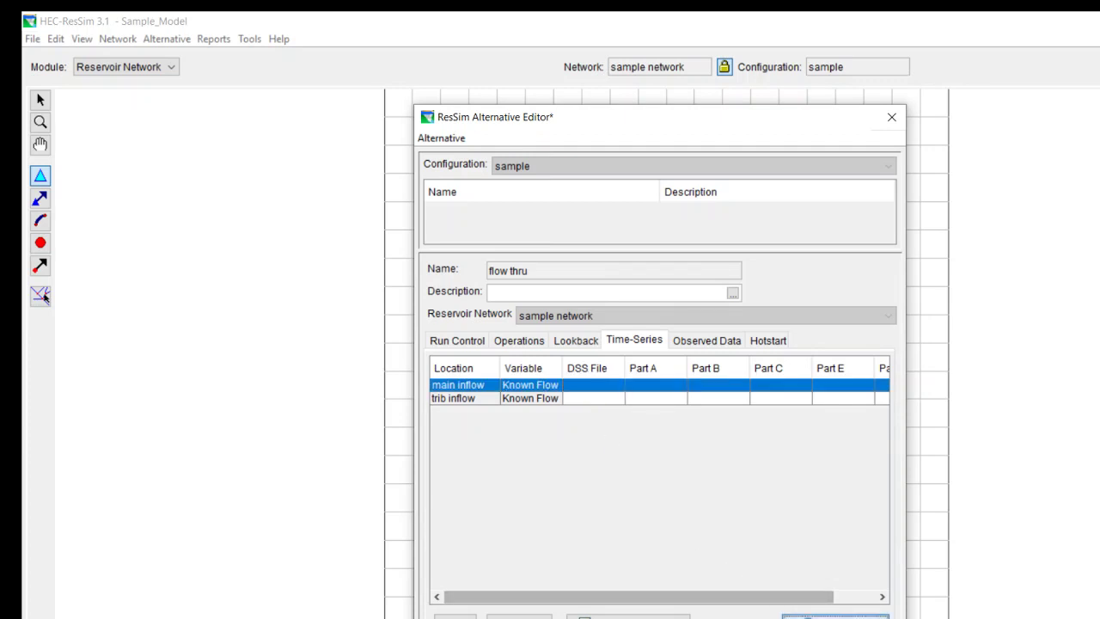
# - Link main inflow to the EXAMPLE RIVER flow record in constant 500 cfs.dss
pyautogui.click(836, 617)
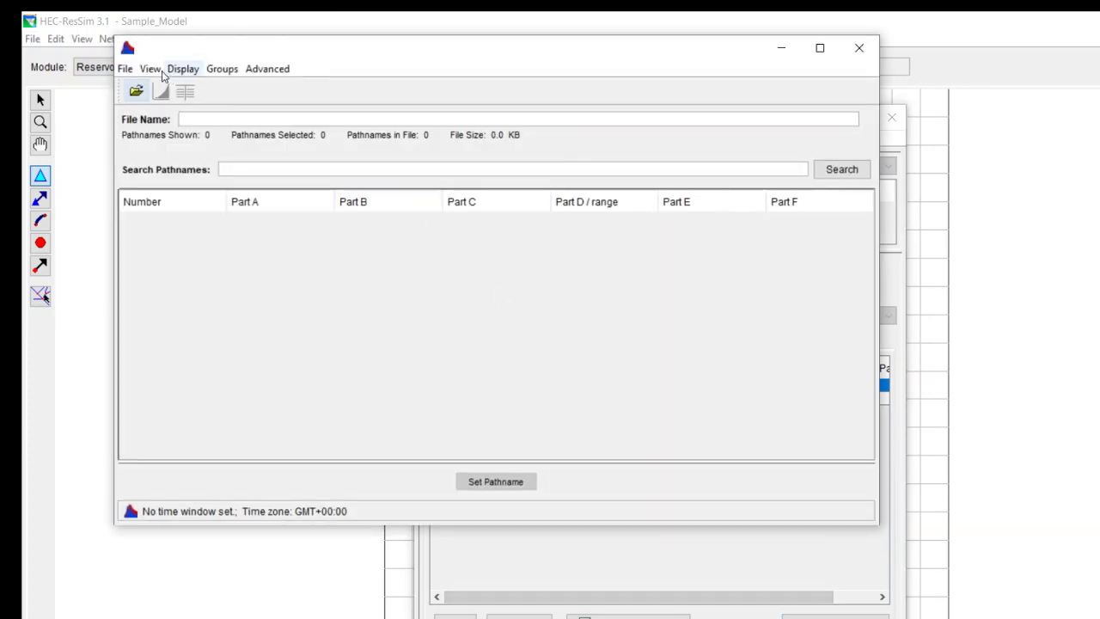
pyautogui.click(138, 92)
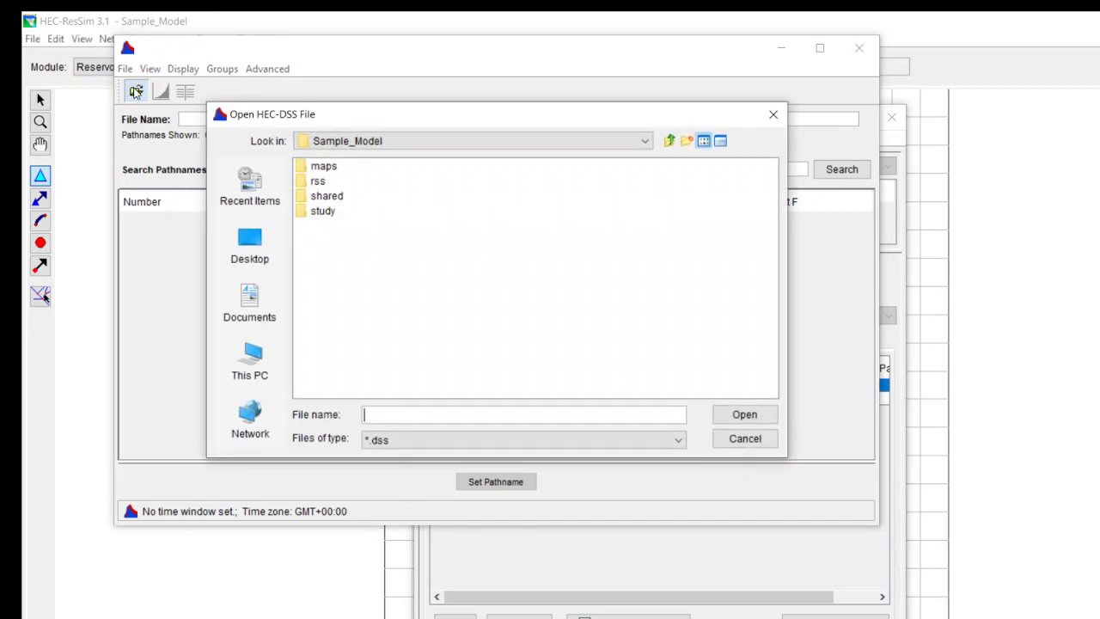
pyautogui.click(671, 143)
pyautogui.click(671, 143)
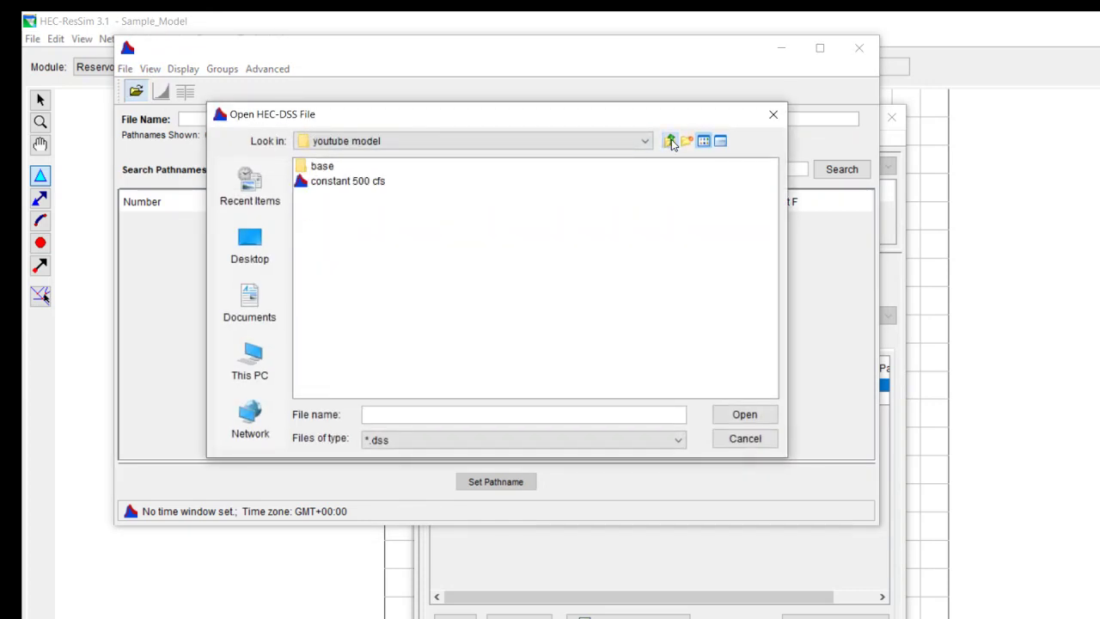
pyautogui.click(336, 181)
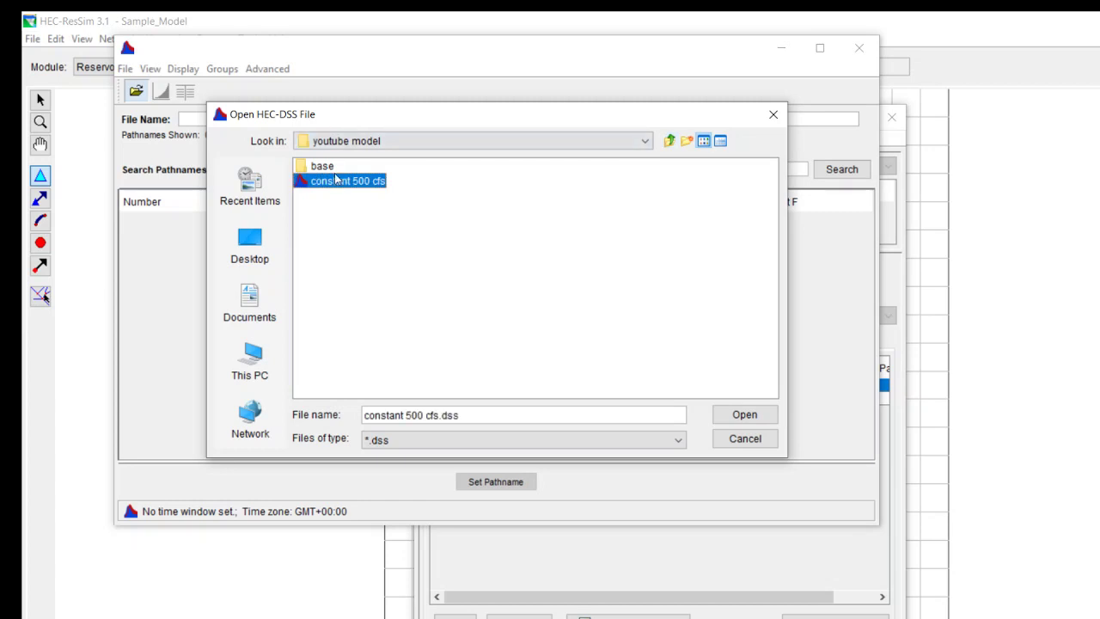
pyautogui.click(745, 416)
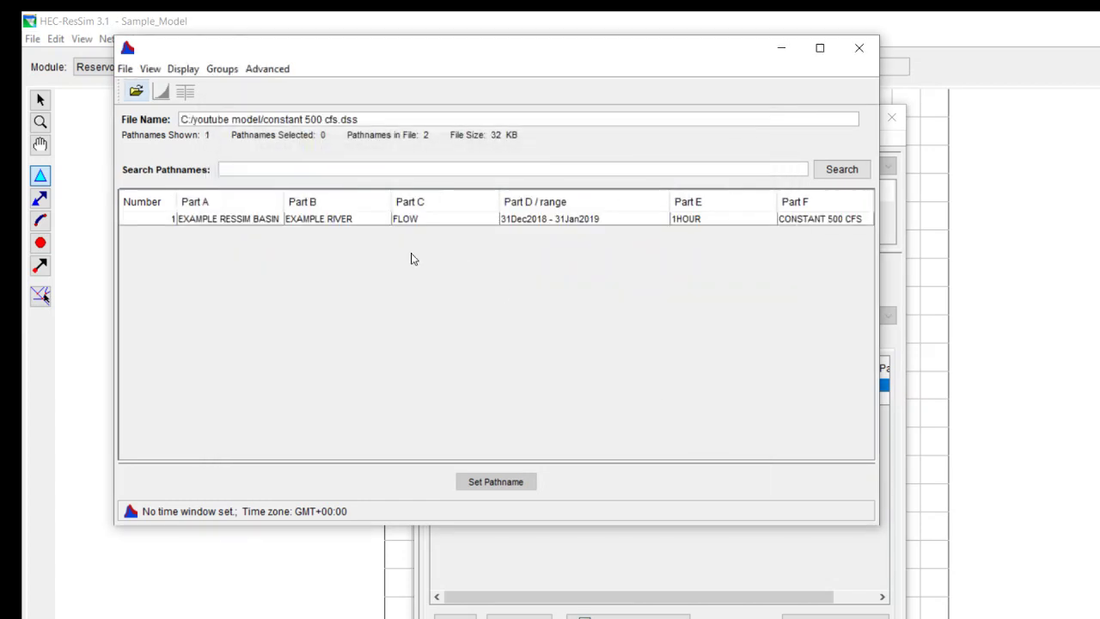
pyautogui.click(323, 220)
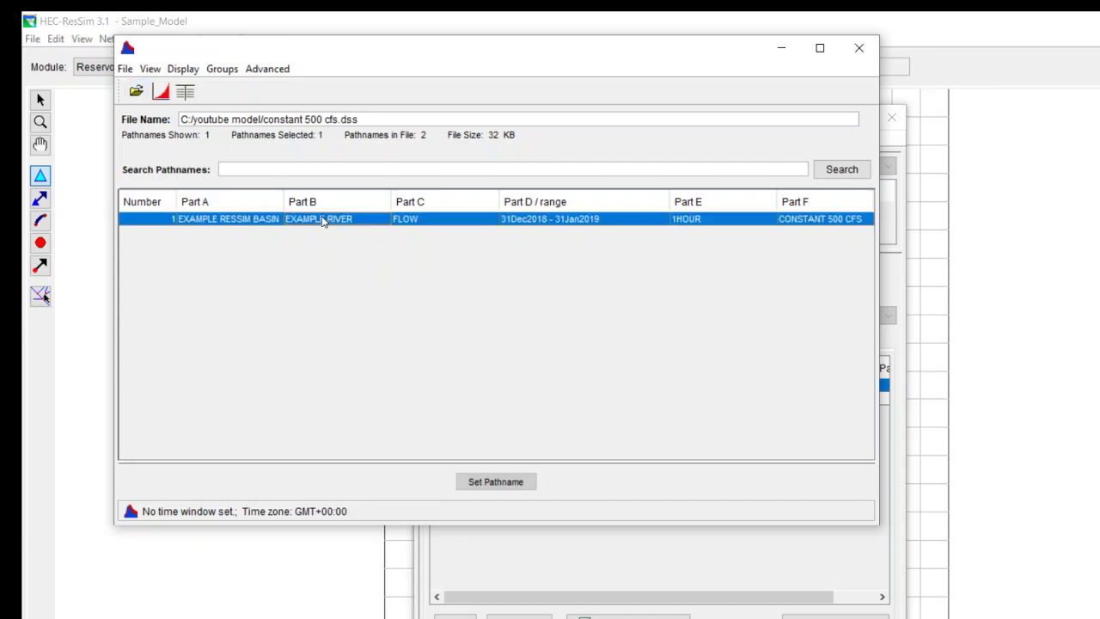
pyautogui.click(490, 481)
# - Assign the same DSS flow pathname to trib inflow
pyautogui.moveTo(605, 55); pyautogui.dragTo(601, 147)
pyautogui.click(595, 398)
pyautogui.click(506, 578)
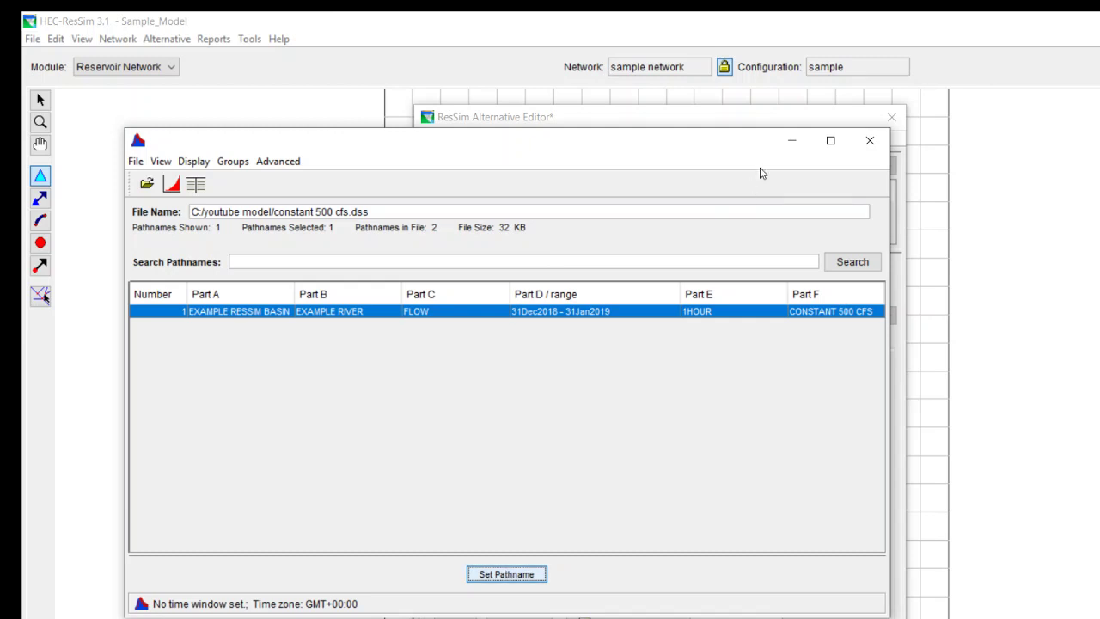
pyautogui.click(792, 140)
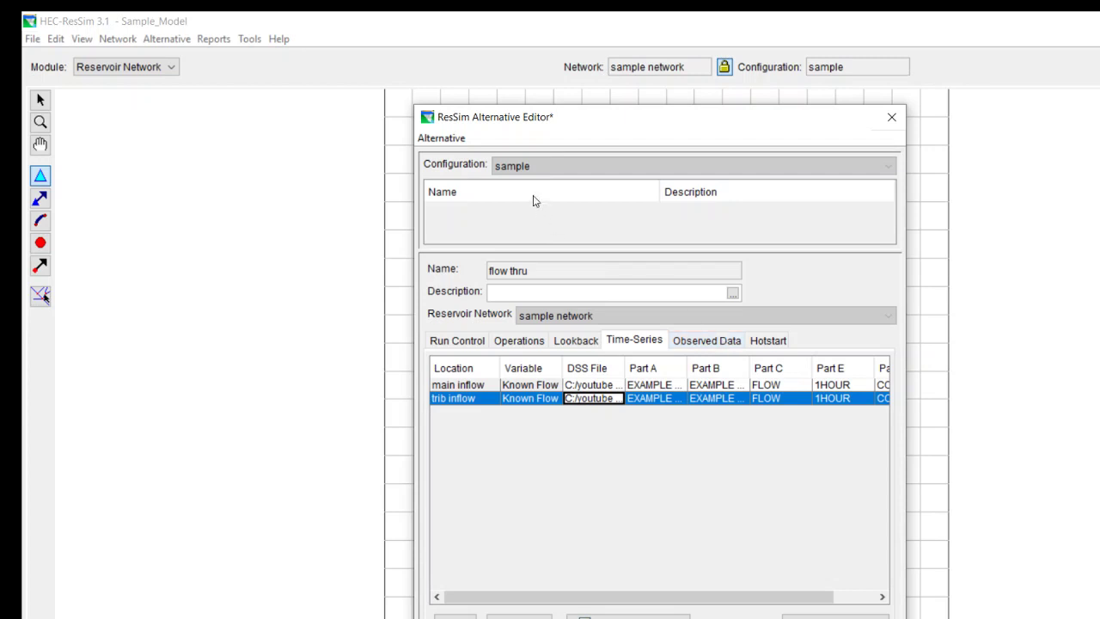
# - Use Alternative > Save, then Alternative > Close to store flow thru and exit the editor
pyautogui.click(453, 139)
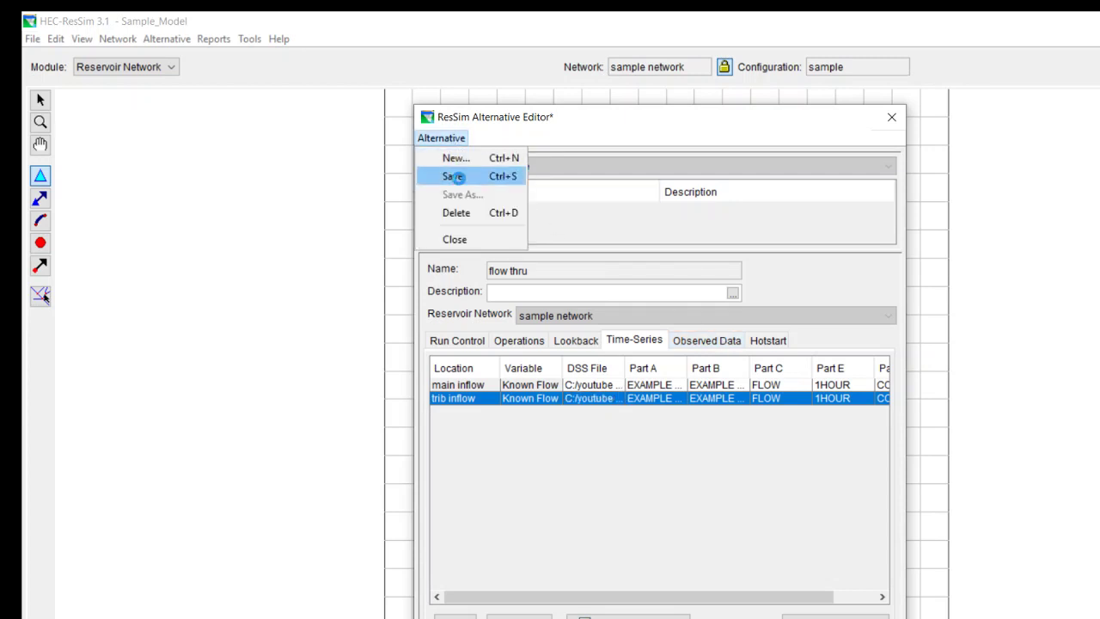
pyautogui.click(460, 183)
pyautogui.click(453, 139)
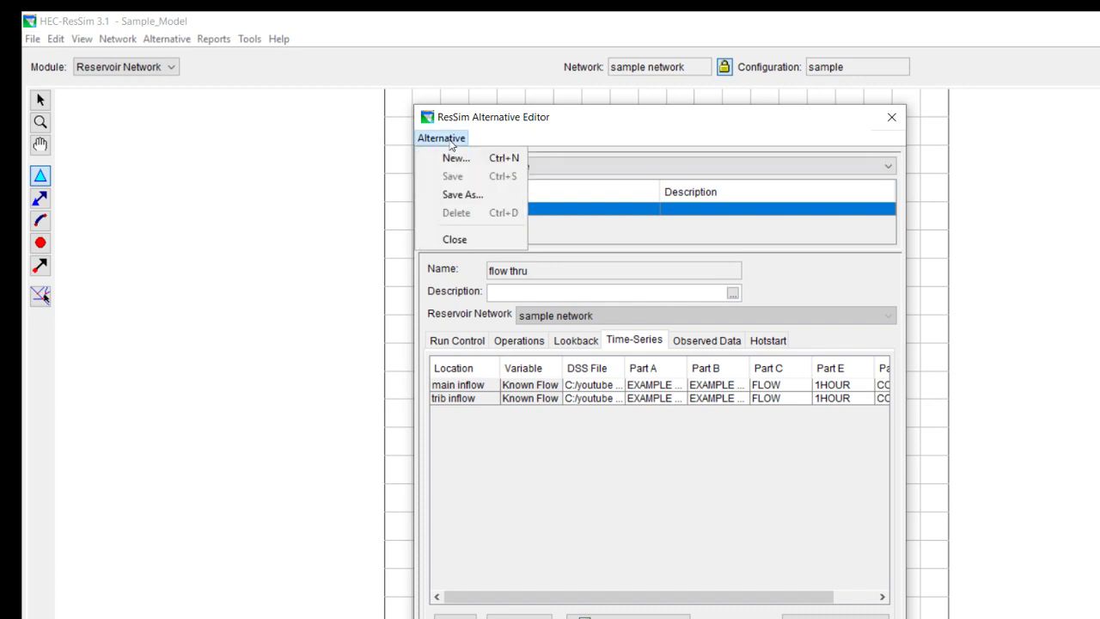
pyautogui.click(463, 242)
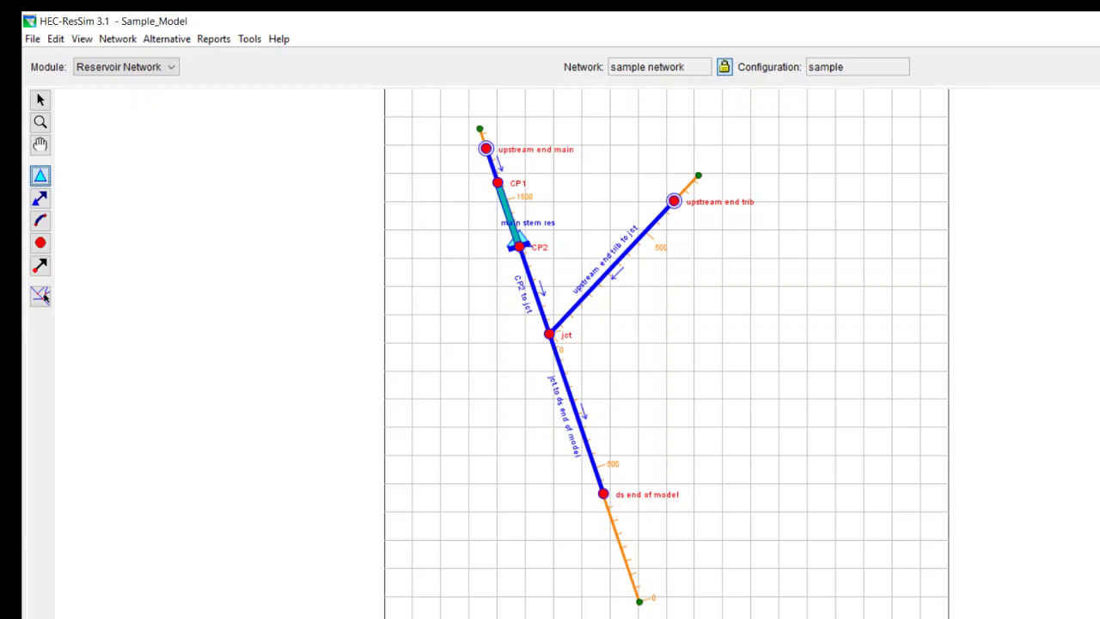
# - Switch to the Simulation module, saving changes to the sample network
pyautogui.click(171, 67)
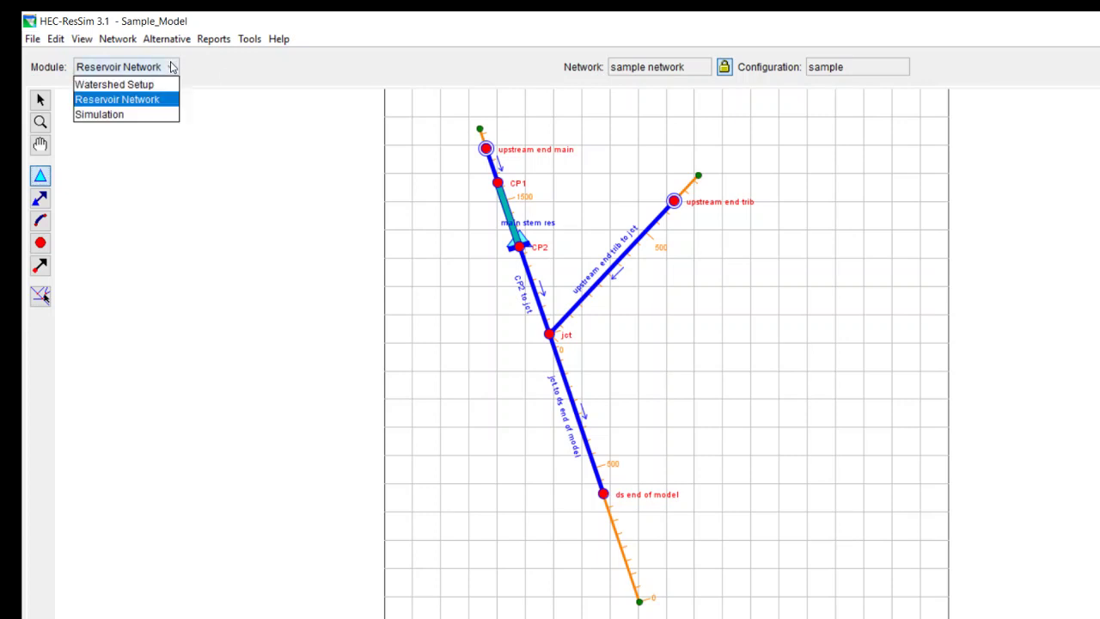
pyautogui.click(135, 115)
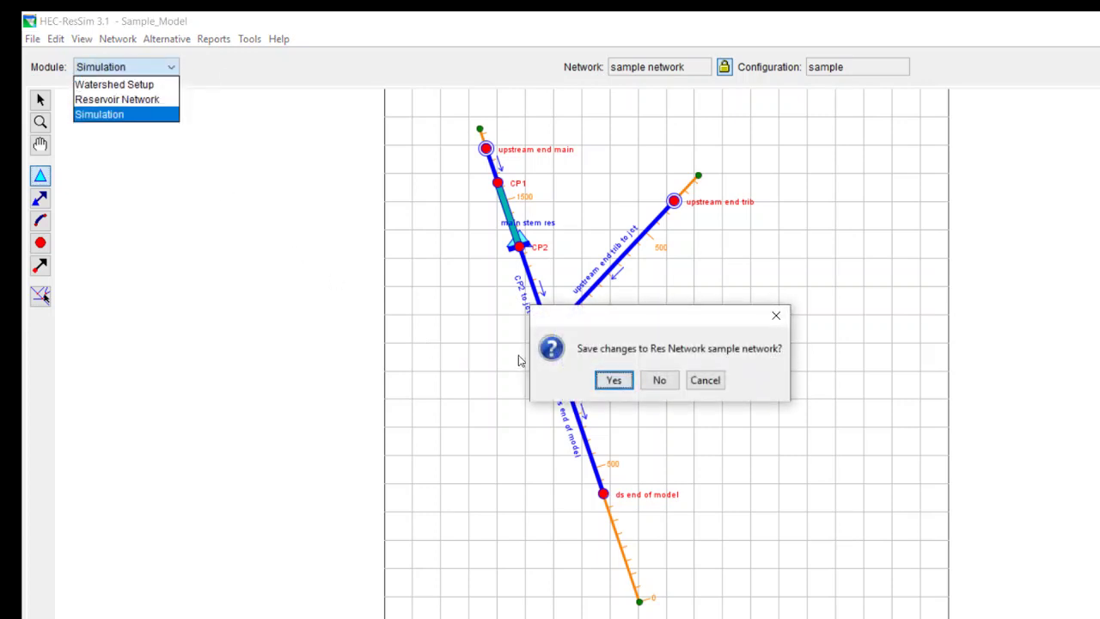
pyautogui.click(616, 380)
# - Create a new simulation named 'early 2019 simulation' starting 10jan2019 at 1200
pyautogui.click(123, 40)
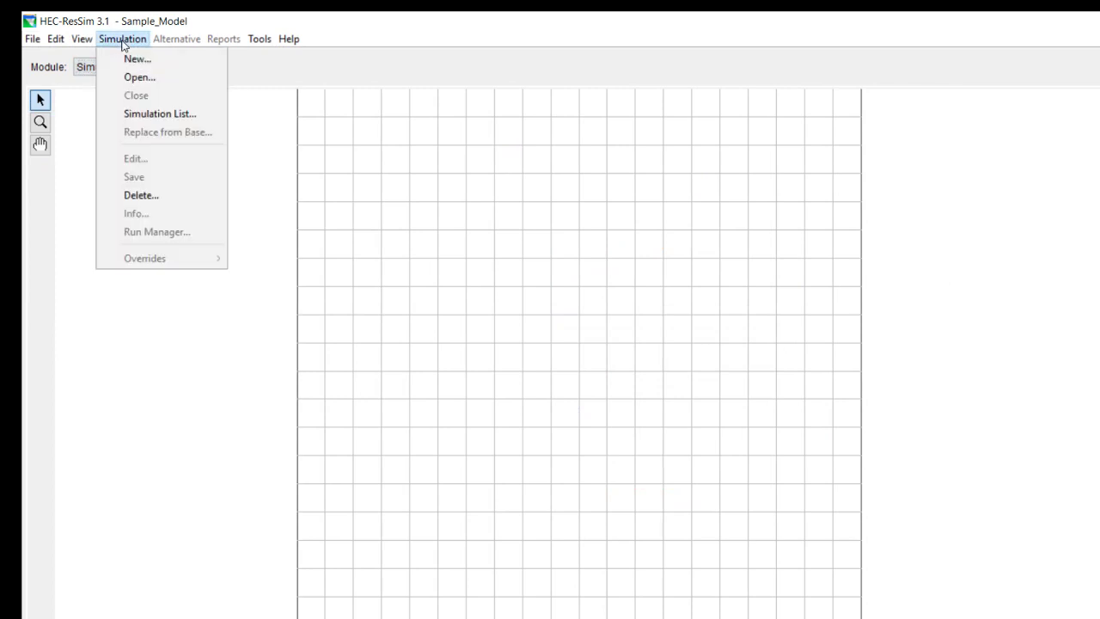
pyautogui.click(138, 60)
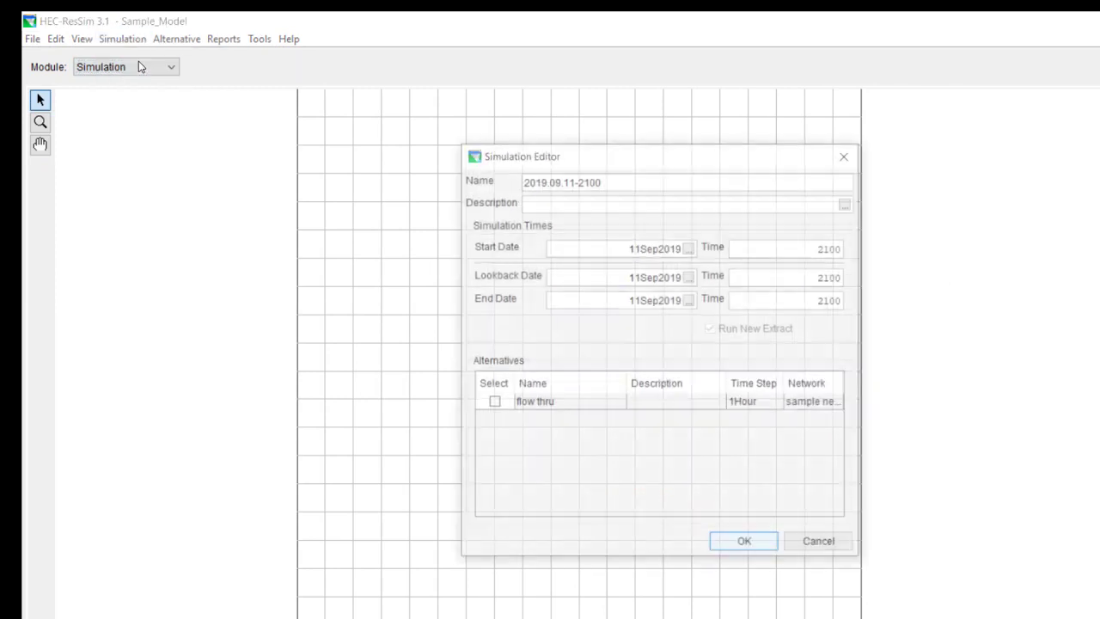
pyautogui.moveTo(626, 179); pyautogui.dragTo(486, 179)
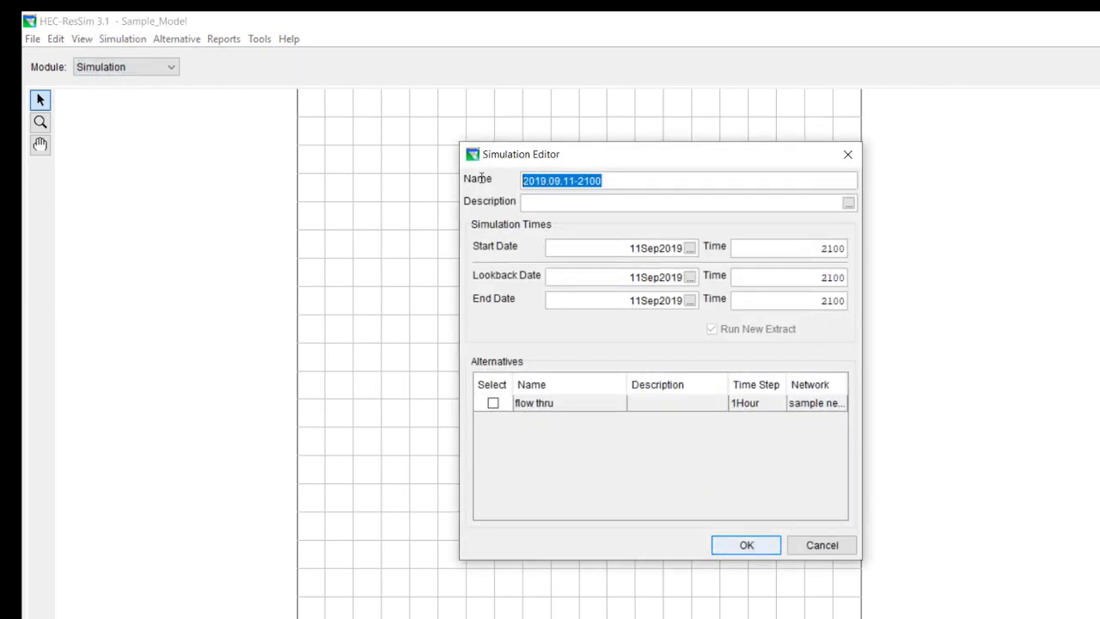
pyautogui.write('e')
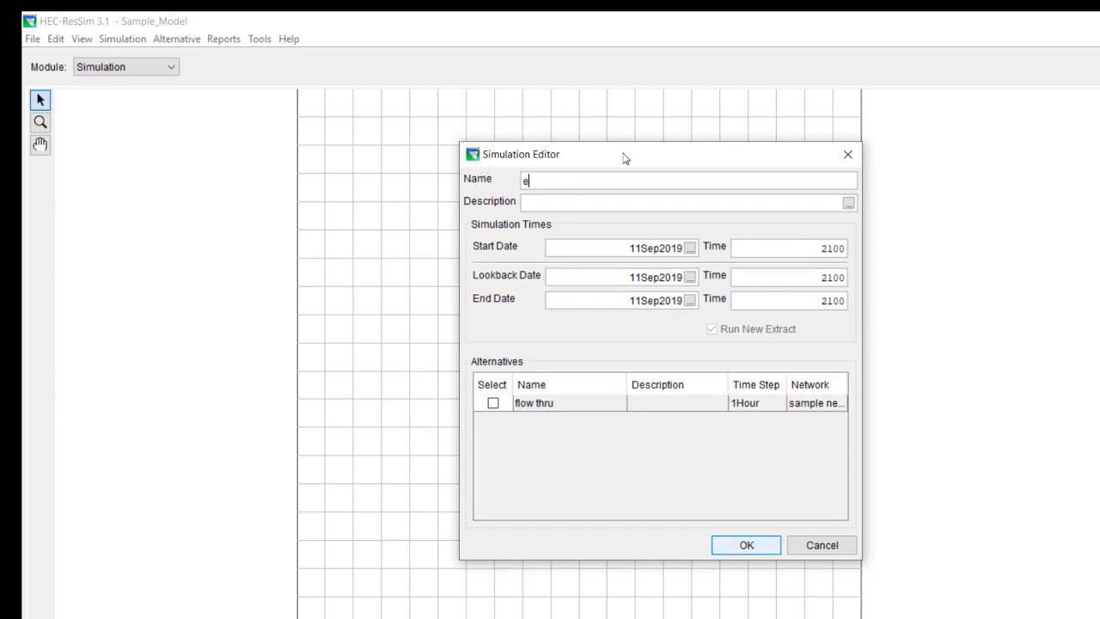
pyautogui.write('arly 2019 simulation')
pyautogui.doubleClick(612, 247)
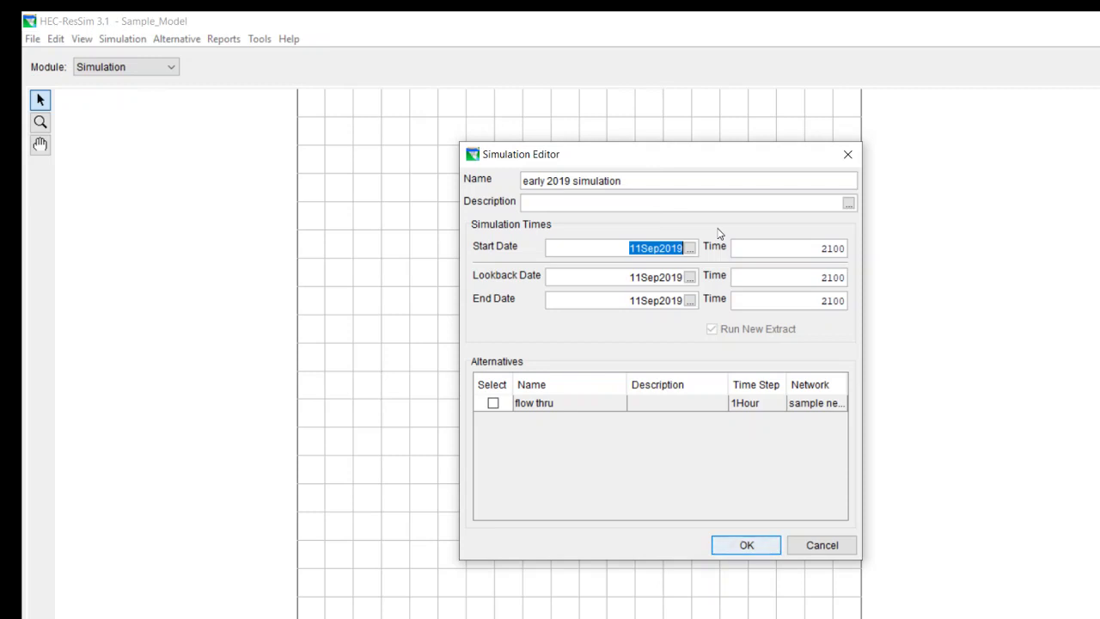
pyautogui.write('10')
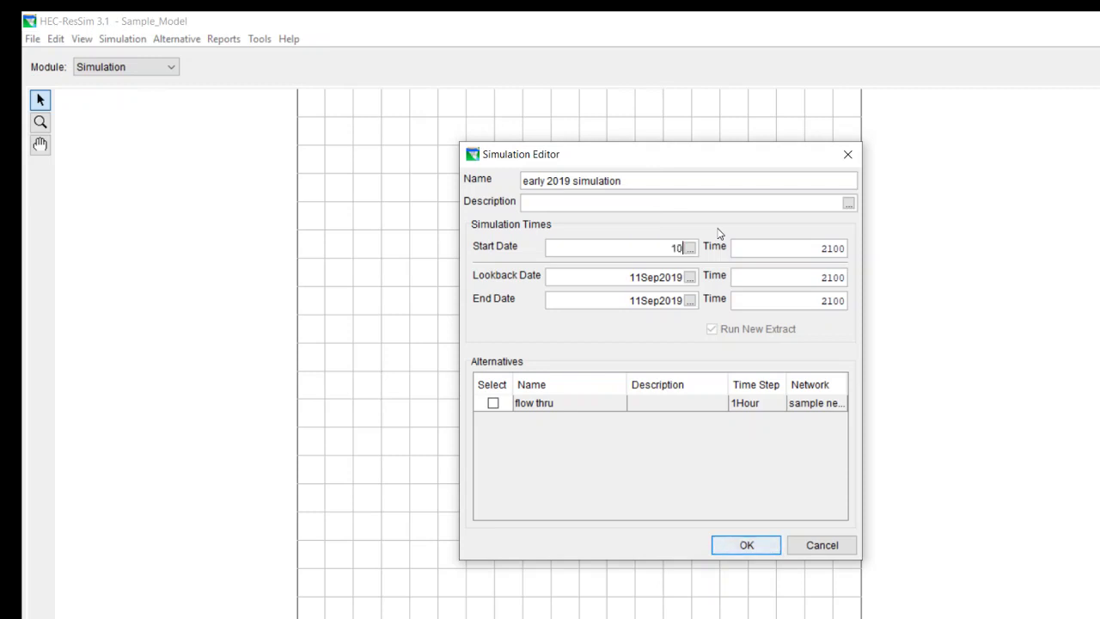
pyautogui.write('jan2019')
pyautogui.moveTo(815, 249); pyautogui.dragTo(865, 249)
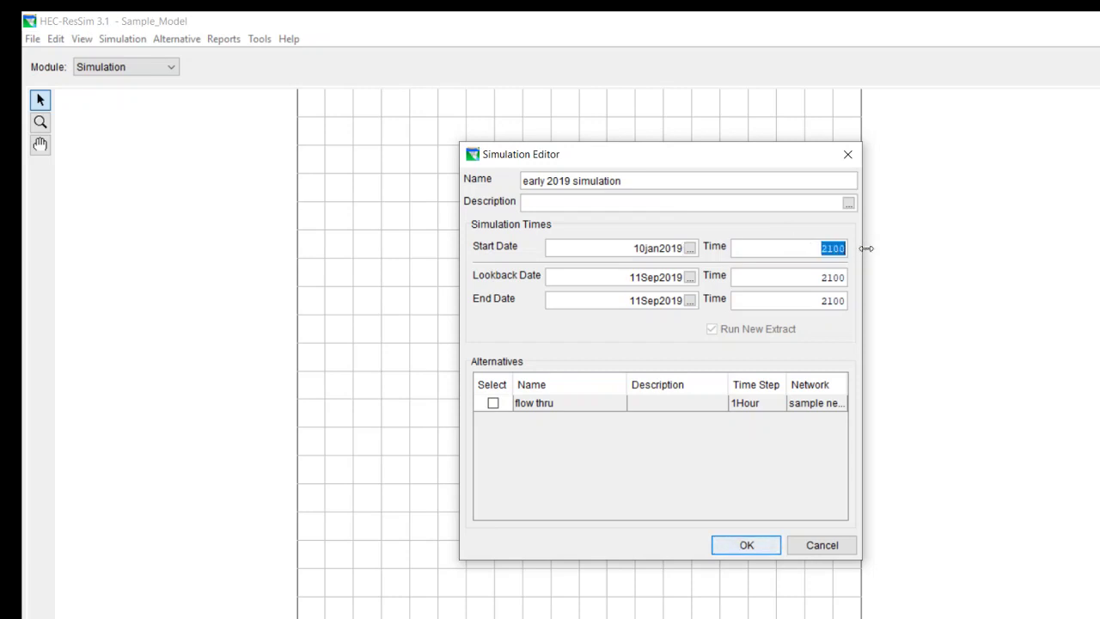
pyautogui.write('1200')
# - Set lookback 05jan2019 1200 and end 25jan2019 1200, and include the flow thru alternative
pyautogui.moveTo(620, 276); pyautogui.dragTo(712, 284)
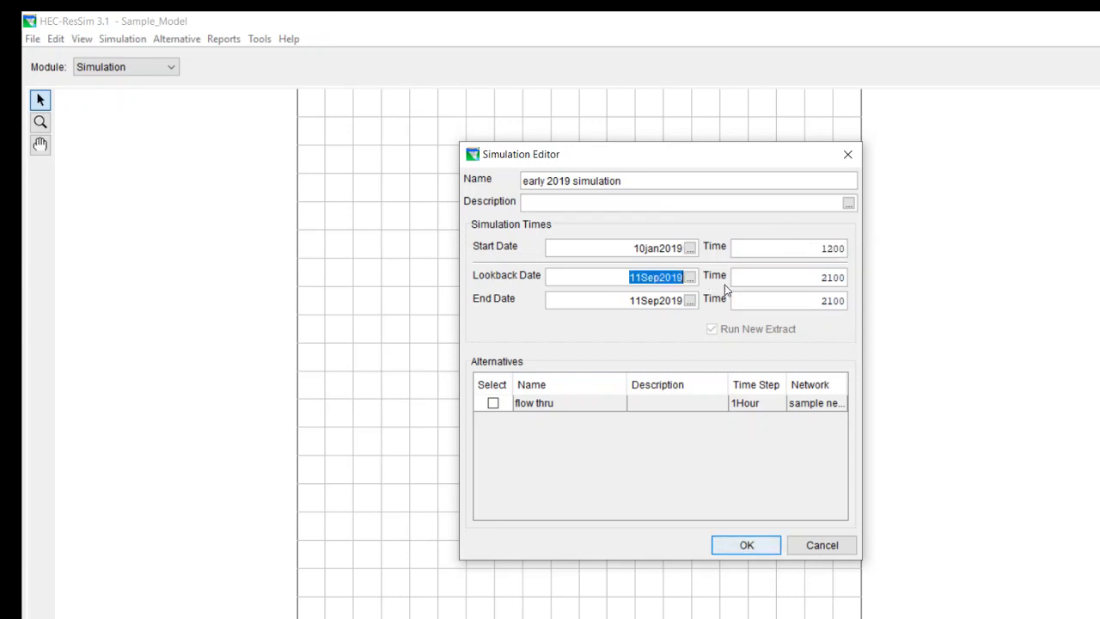
pyautogui.write('0')
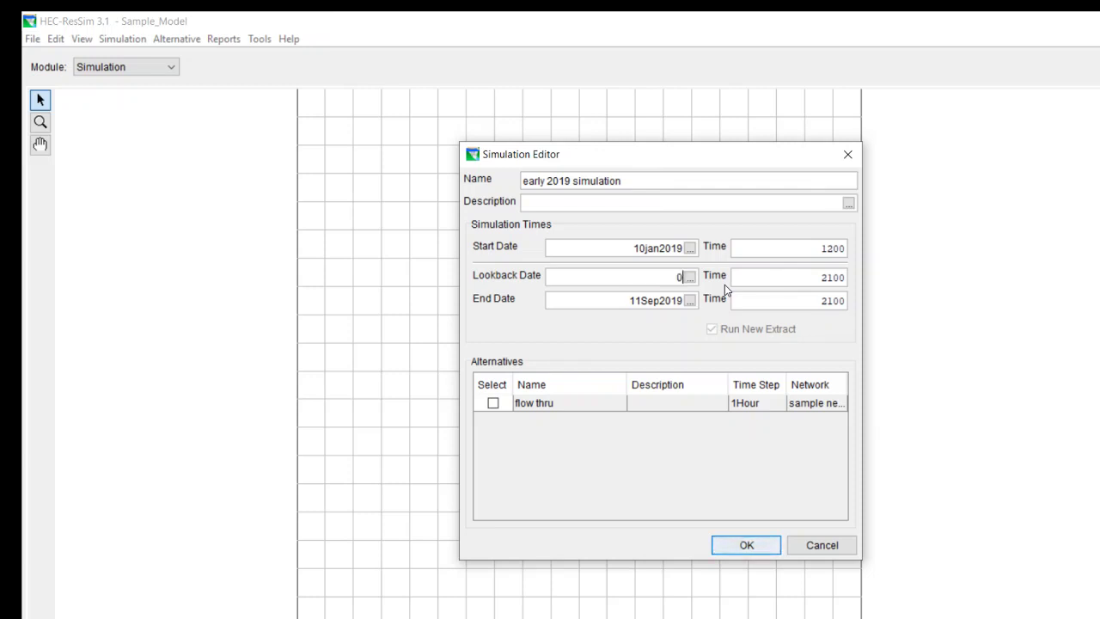
pyautogui.write('5jan2019')
pyautogui.moveTo(821, 277); pyautogui.dragTo(873, 283)
pyautogui.write('1200')
pyautogui.moveTo(626, 301); pyautogui.dragTo(686, 301)
pyautogui.write('25')
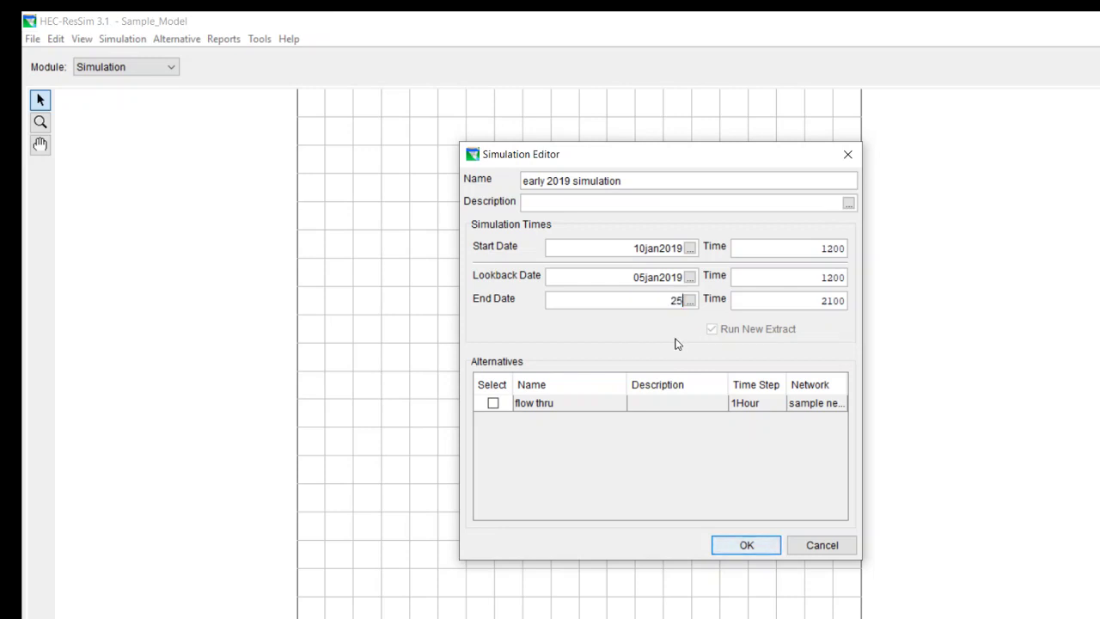
pyautogui.write('jan2019')
pyautogui.press('BackSpace')
pyautogui.press('BackSpace')
pyautogui.press('BackSpace')
pyautogui.press('BackSpace')
pyautogui.write('1200')
pyautogui.click(493, 403)
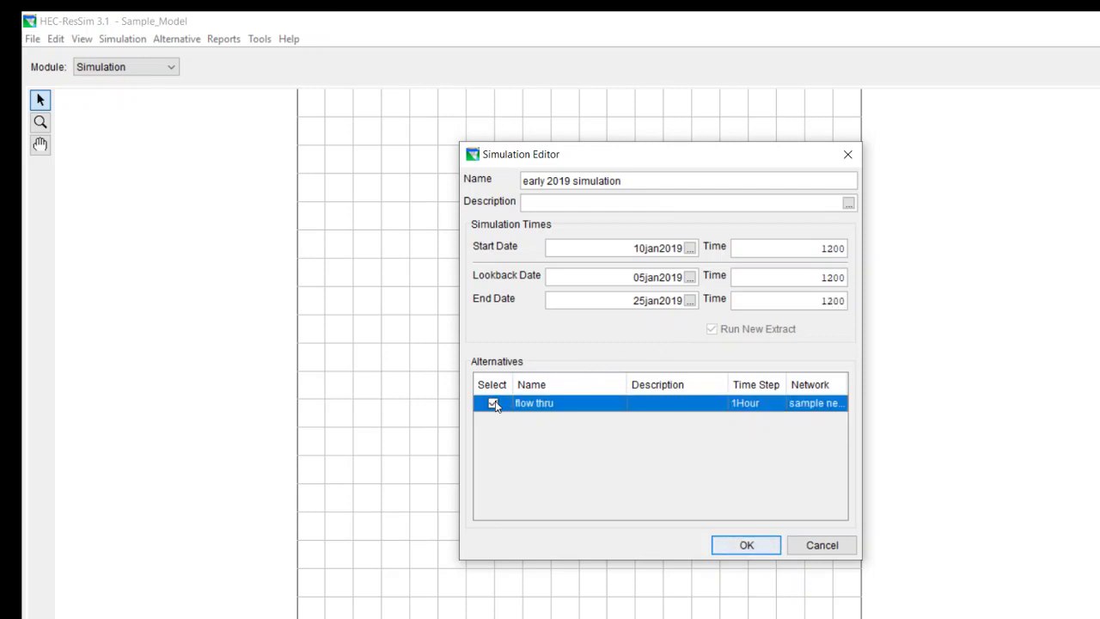
# - Create the early 2019 simulation, compute flow thru to 100%, and close the compute log
pyautogui.click(744, 544)
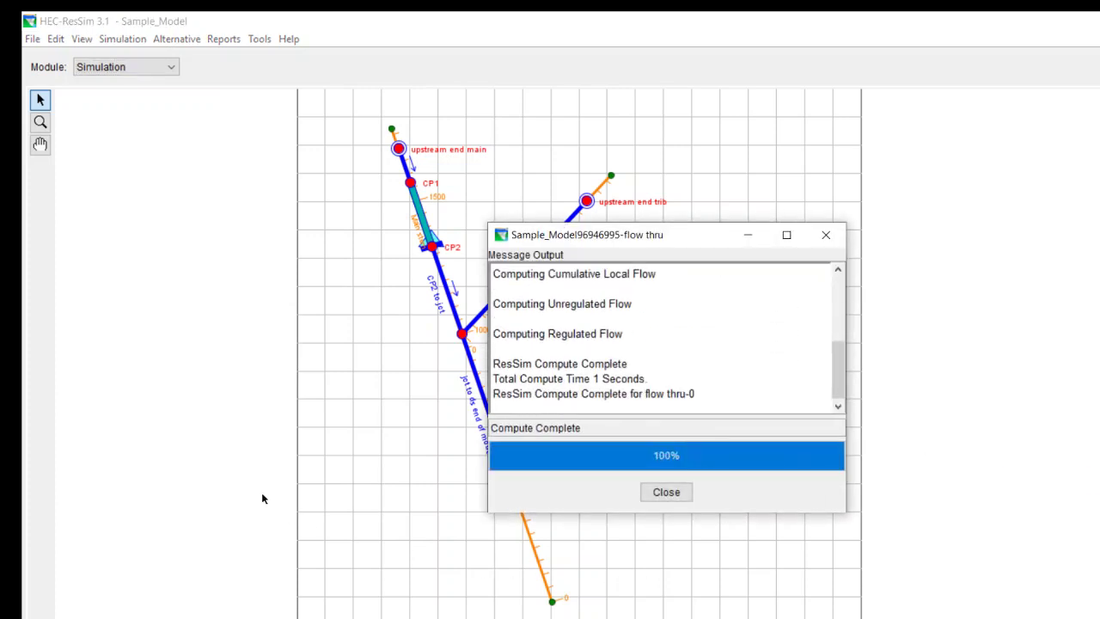
pyautogui.click(666, 493)
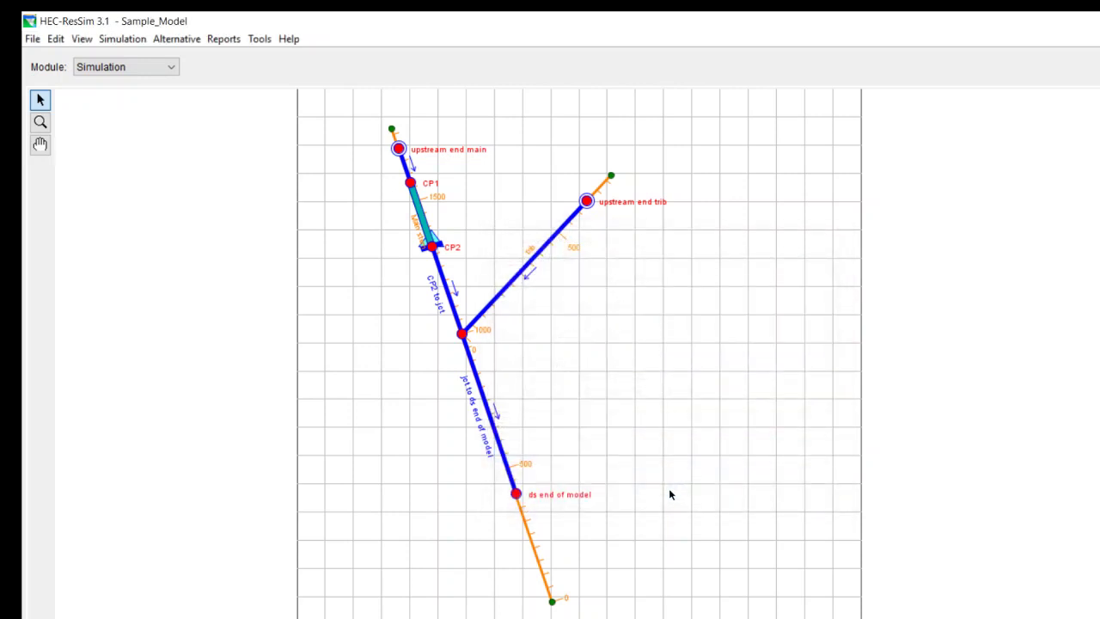
pyautogui.rightClick(422, 221)
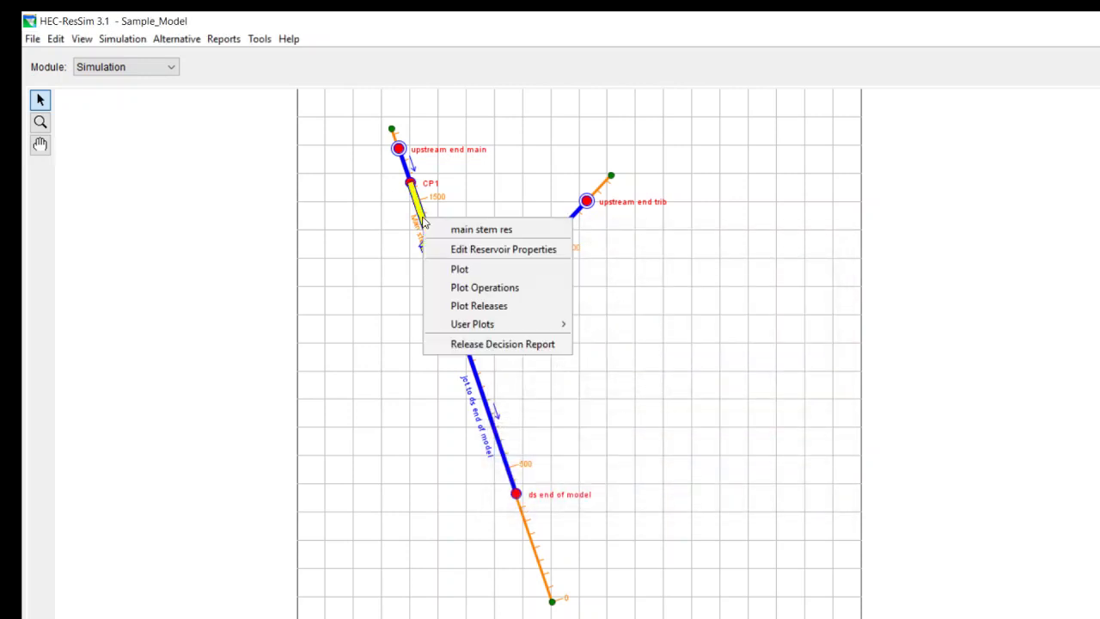
pyautogui.click(471, 274)
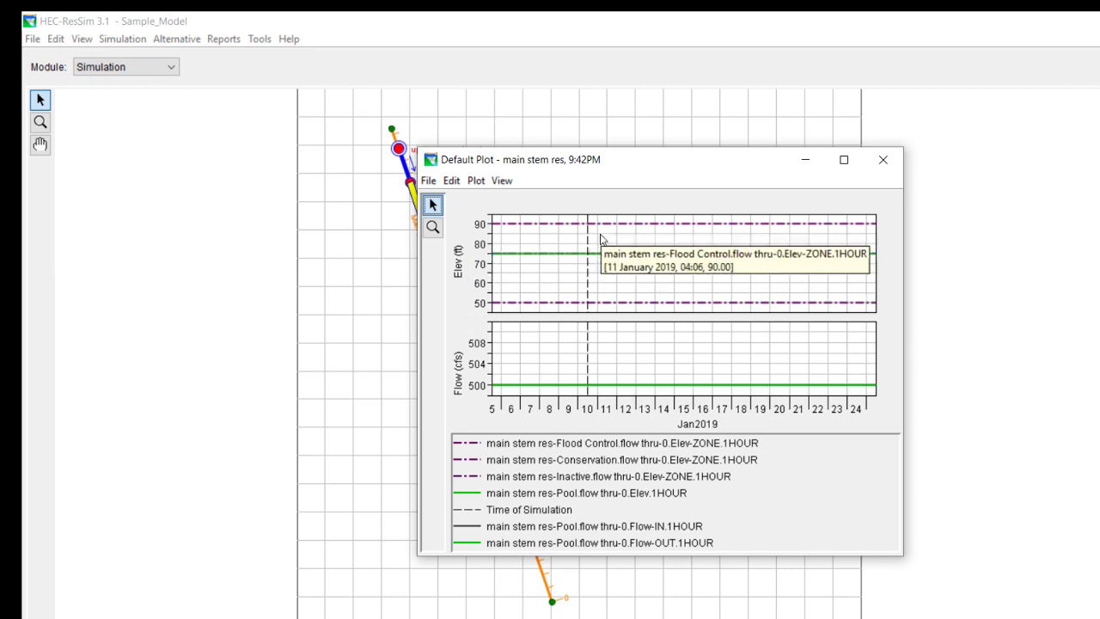
pyautogui.moveTo(590, 302)
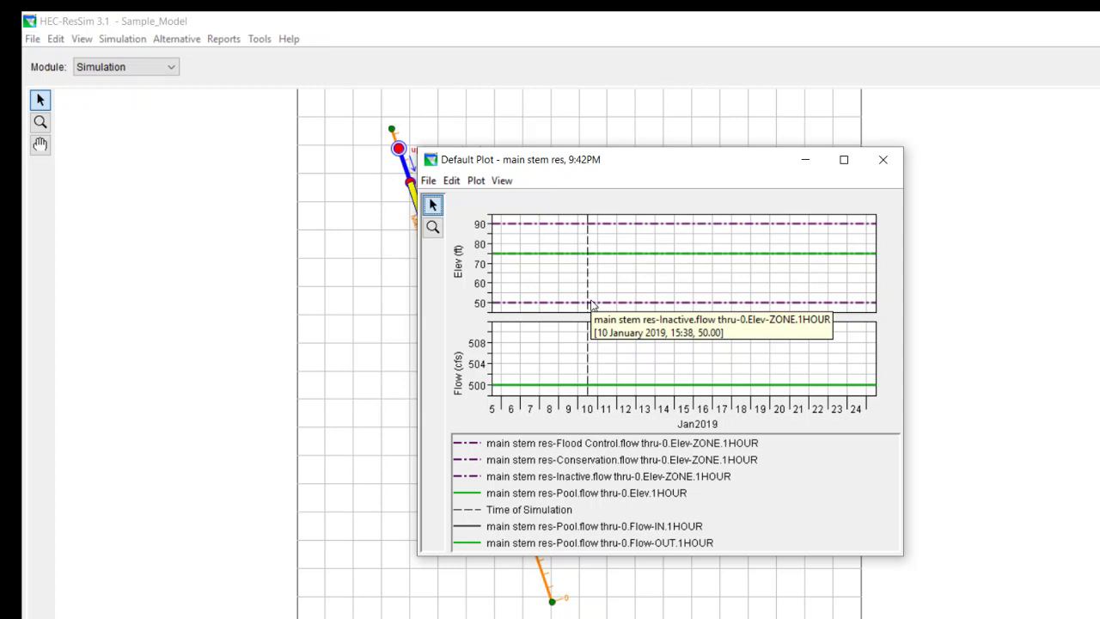
pyautogui.moveTo(501, 253)
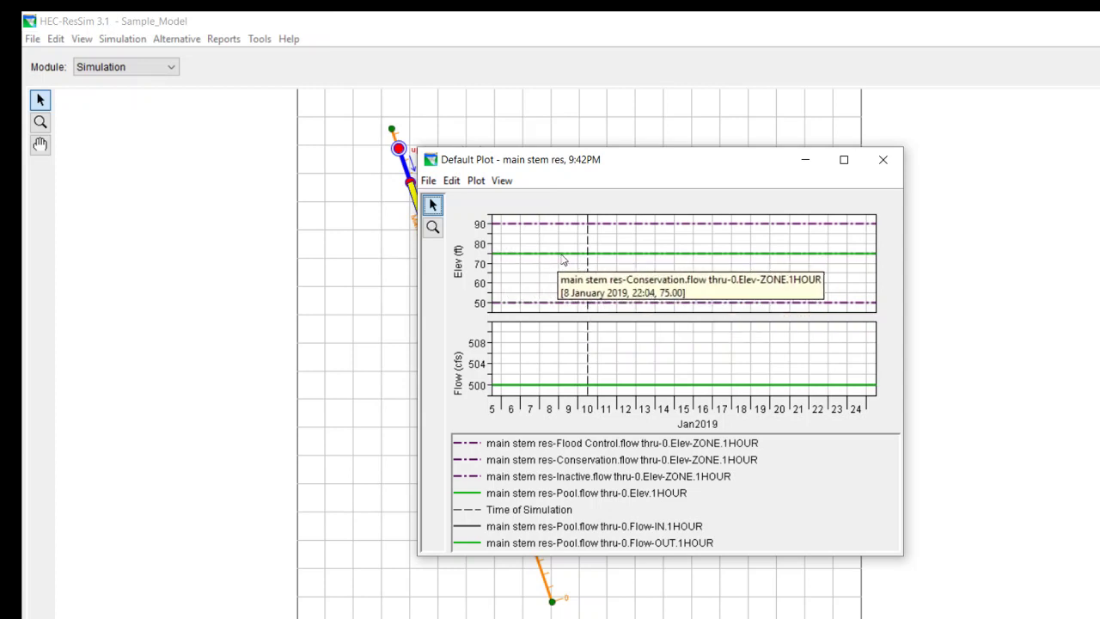
pyautogui.moveTo(876, 261)
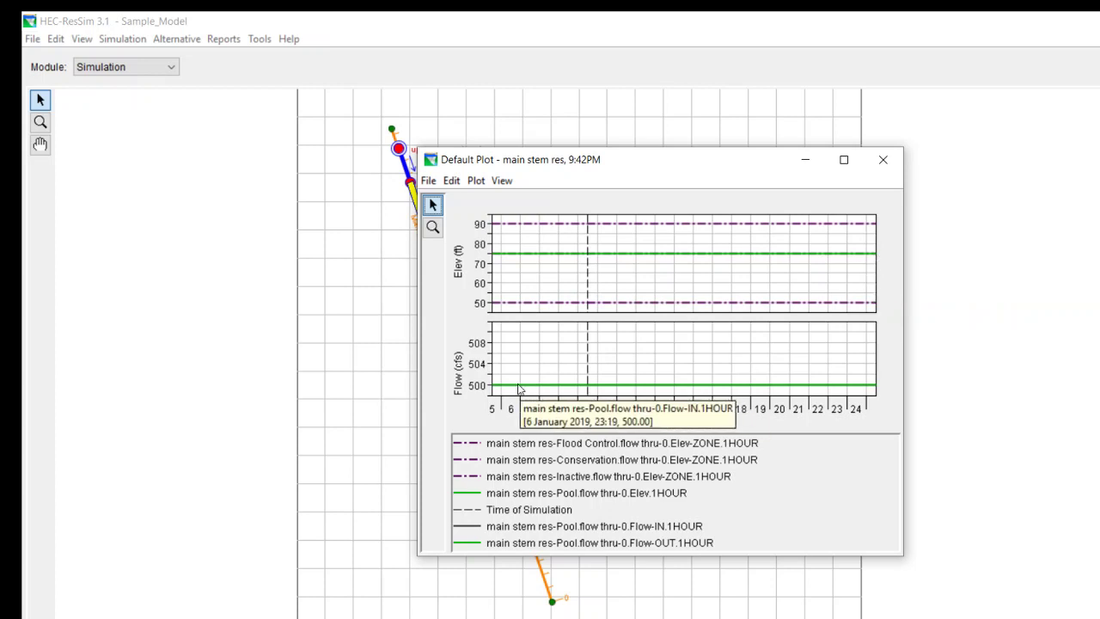
pyautogui.moveTo(611, 389)
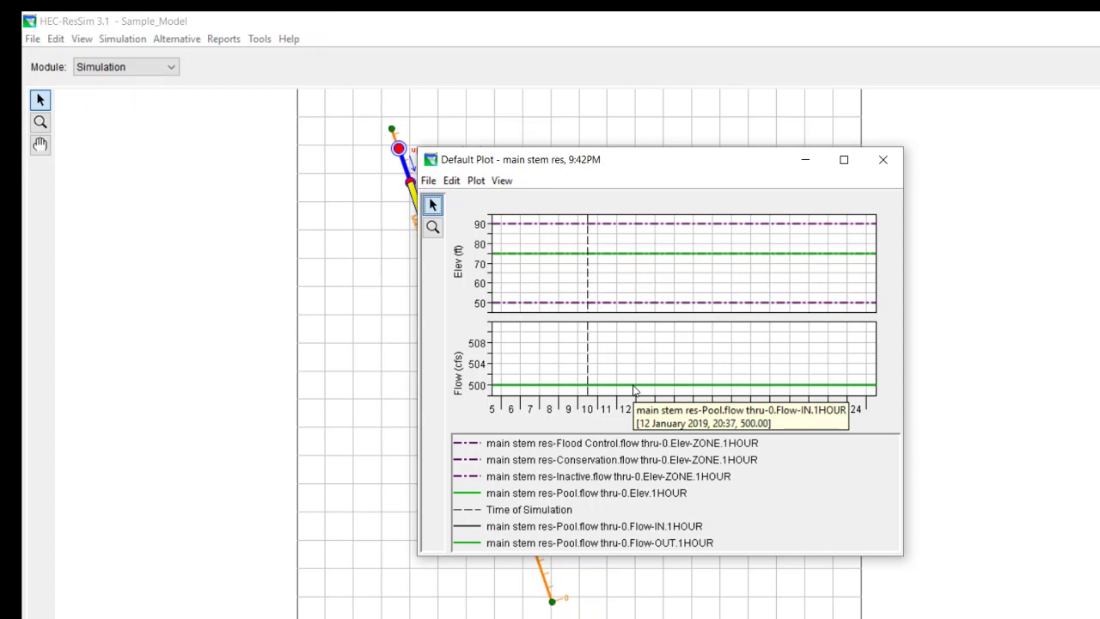
pyautogui.click(883, 159)
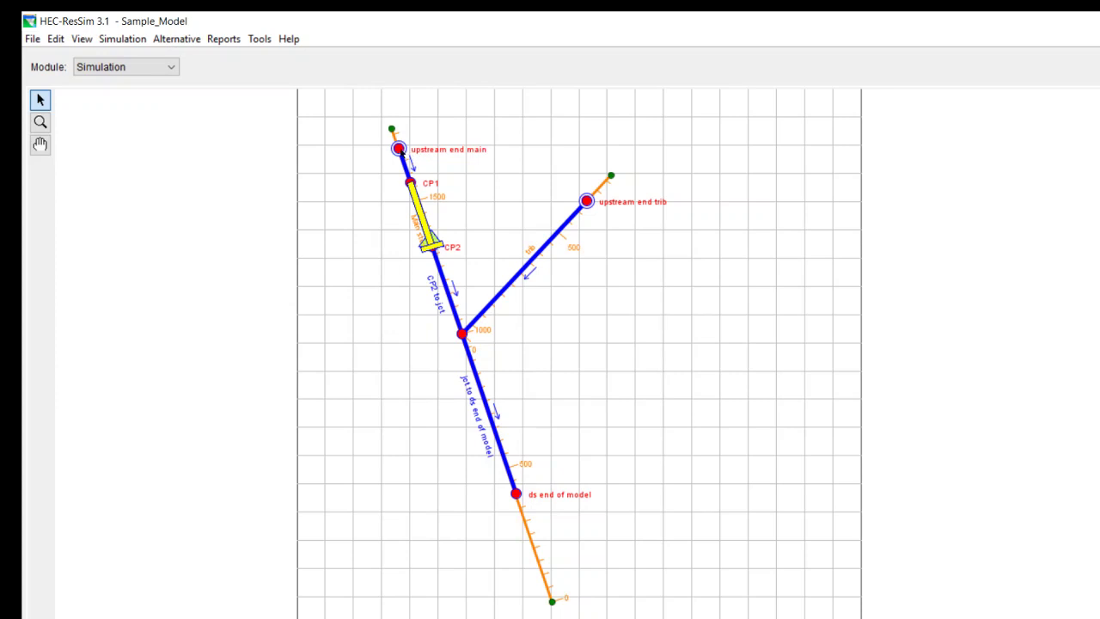
pyautogui.moveTo(400, 151)
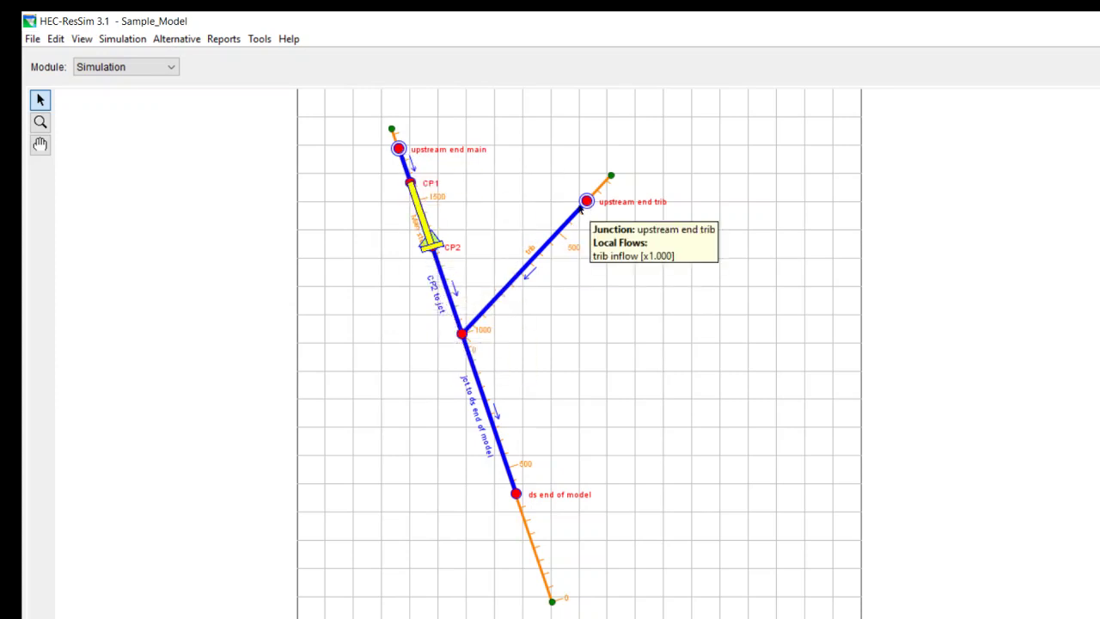
pyautogui.moveTo(462, 335)
pyautogui.rightClick(463, 337)
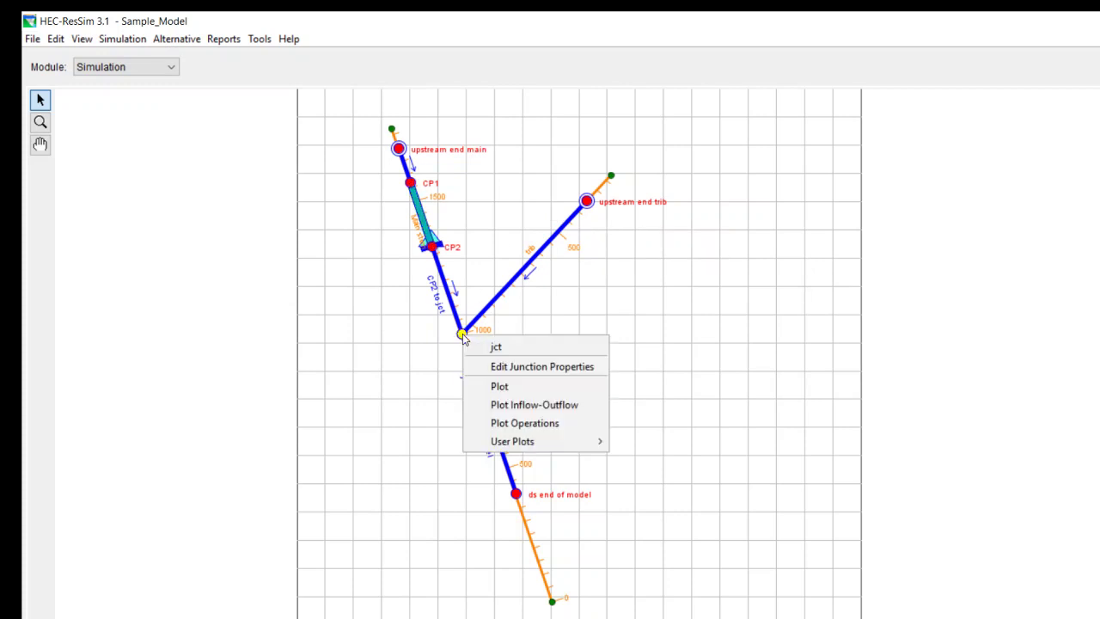
pyautogui.click(486, 387)
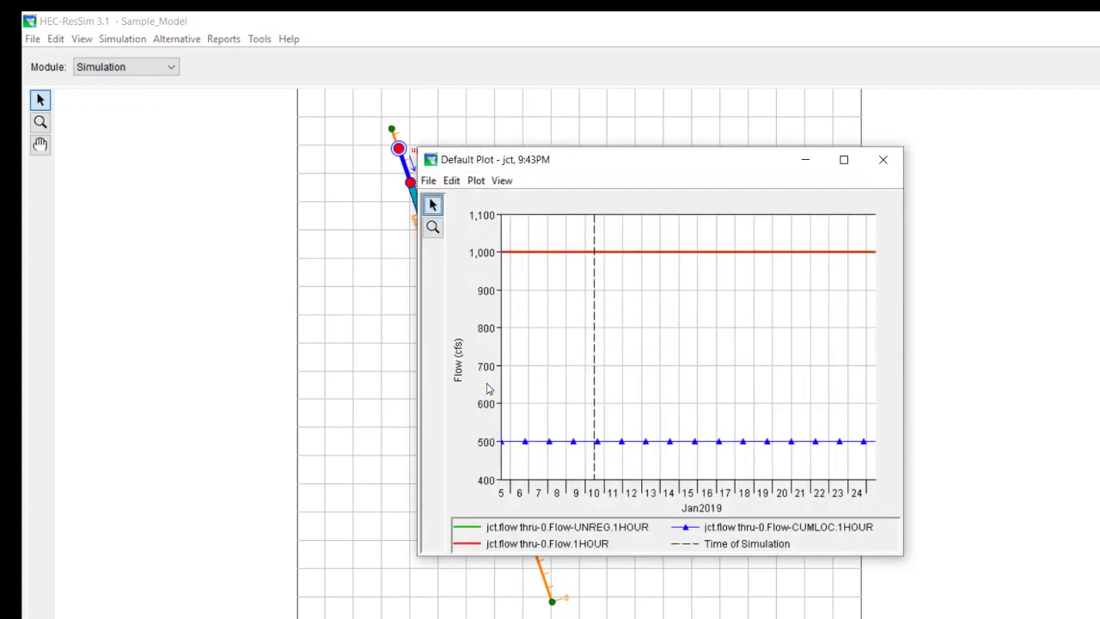
pyautogui.moveTo(550, 256)
pyautogui.moveTo(719, 165); pyautogui.dragTo(986, 262)
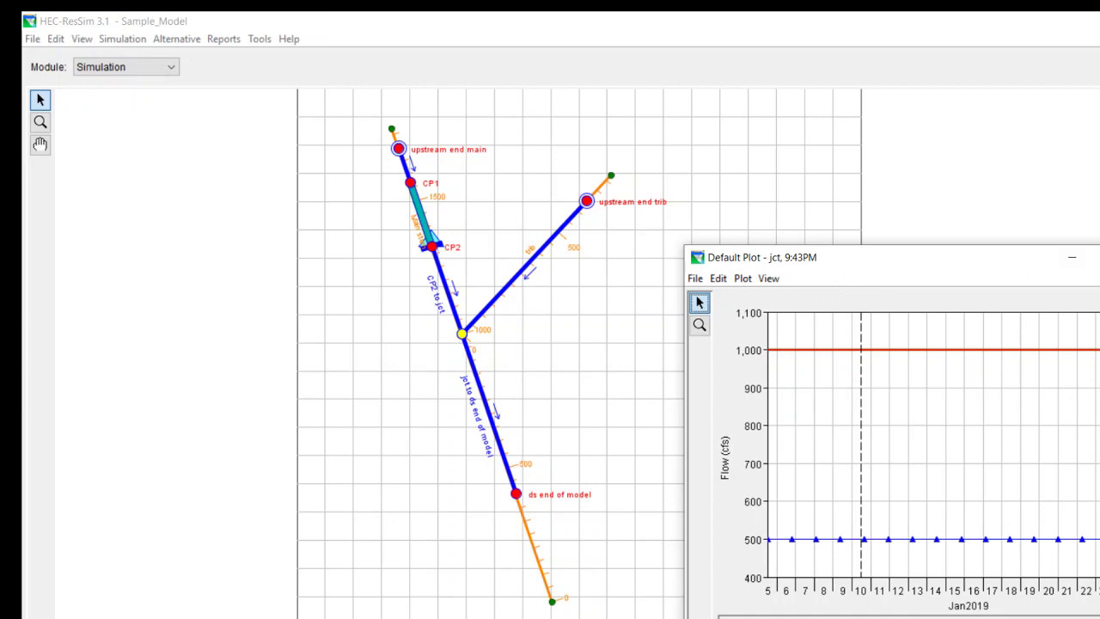
pyautogui.hotkey('alt', 'F4')
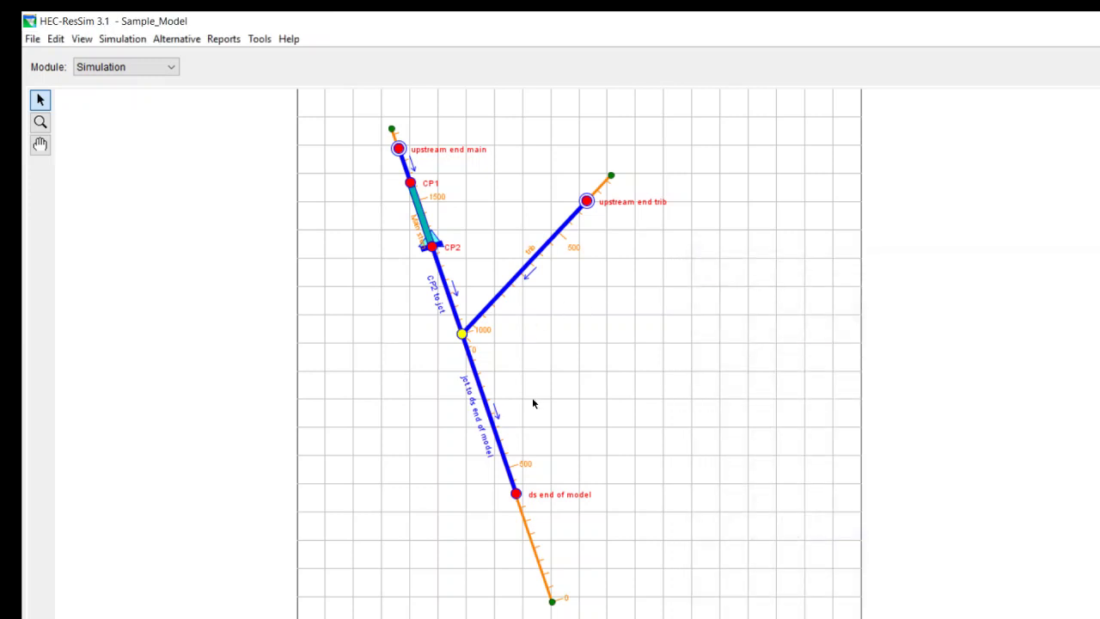